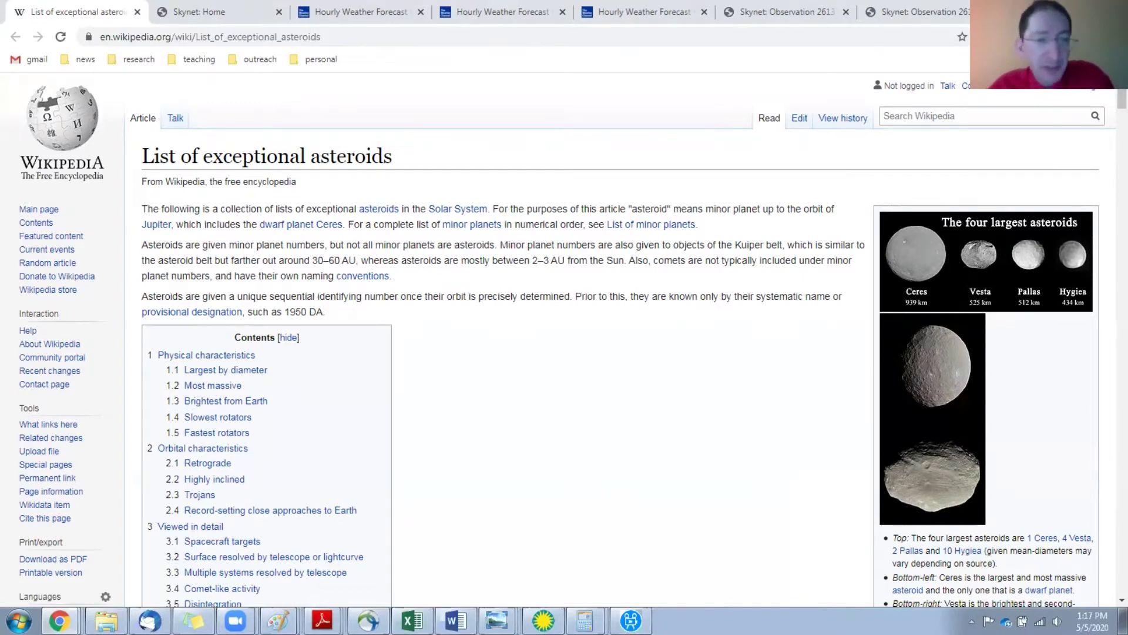
# Scroll the Wikipedia article down to the 'Largest by diameter' asteroid table, past 511 Davida and 451 Patientia
pyautogui.scroll(-6, 564, 484)
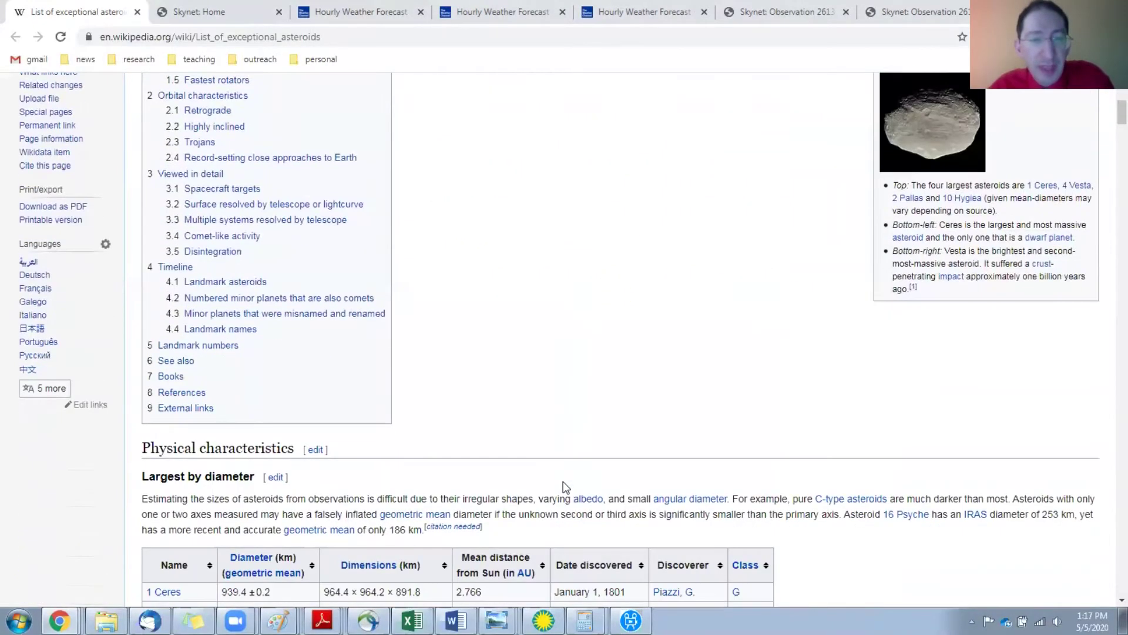
pyautogui.scroll(-7, 565, 486)
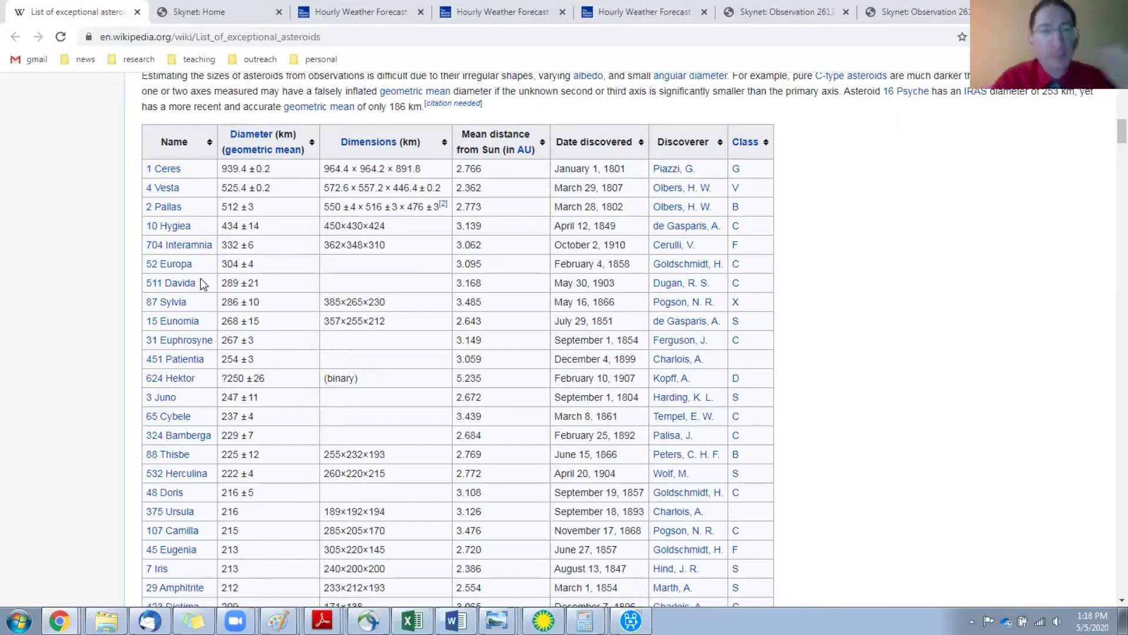
# From the Skynet home page, start a new optical observation
pyautogui.click(202, 7)
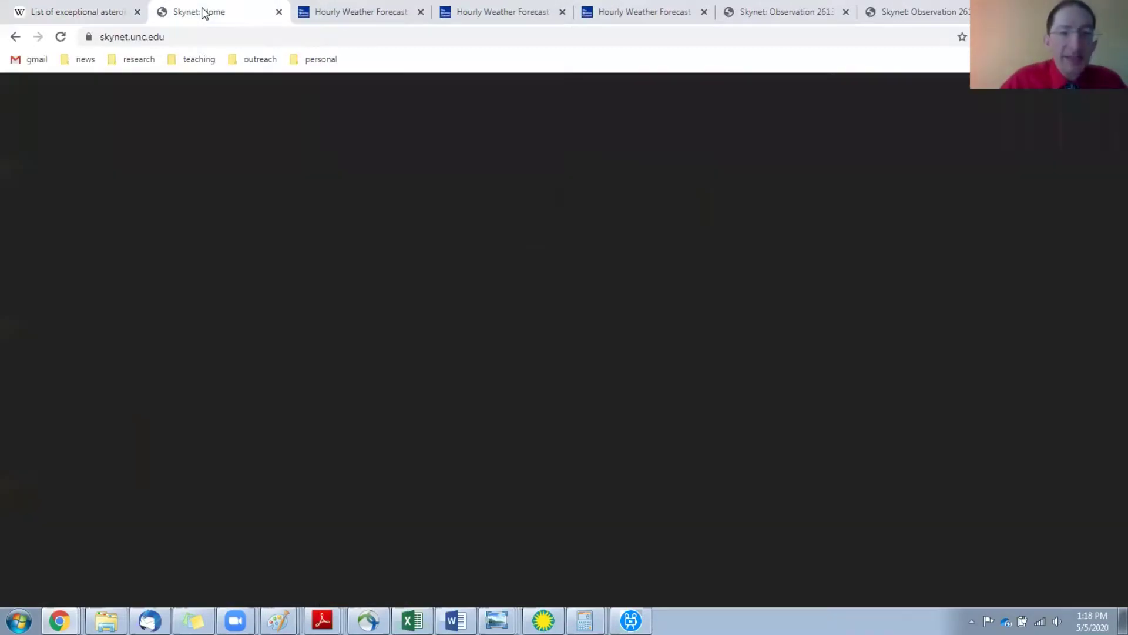
pyautogui.moveTo(592, 163)
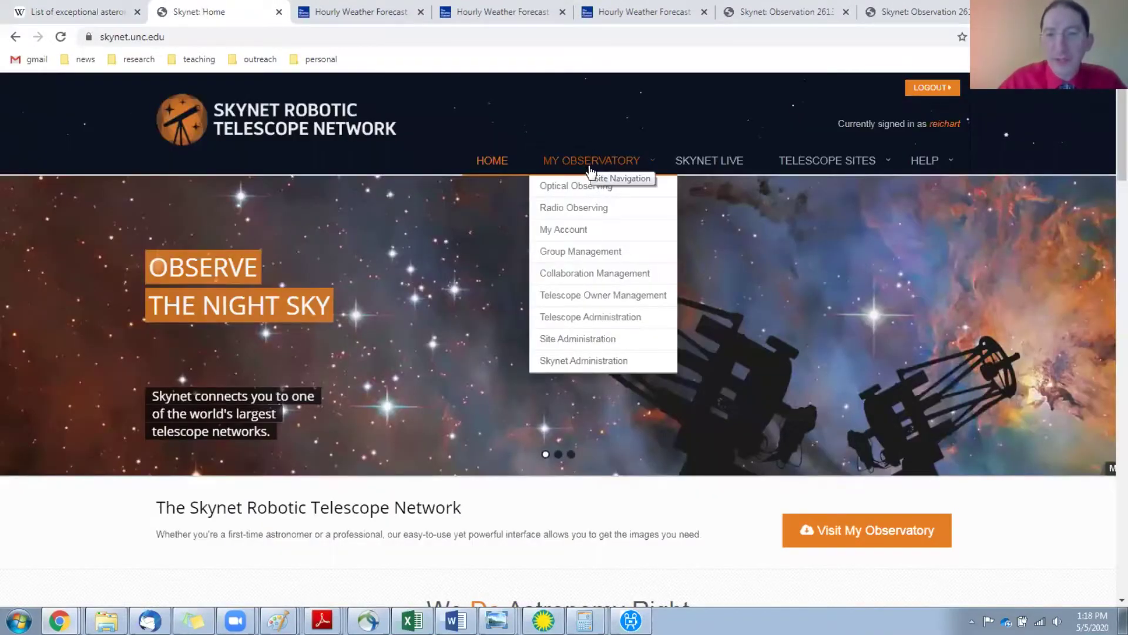
pyautogui.click(579, 188)
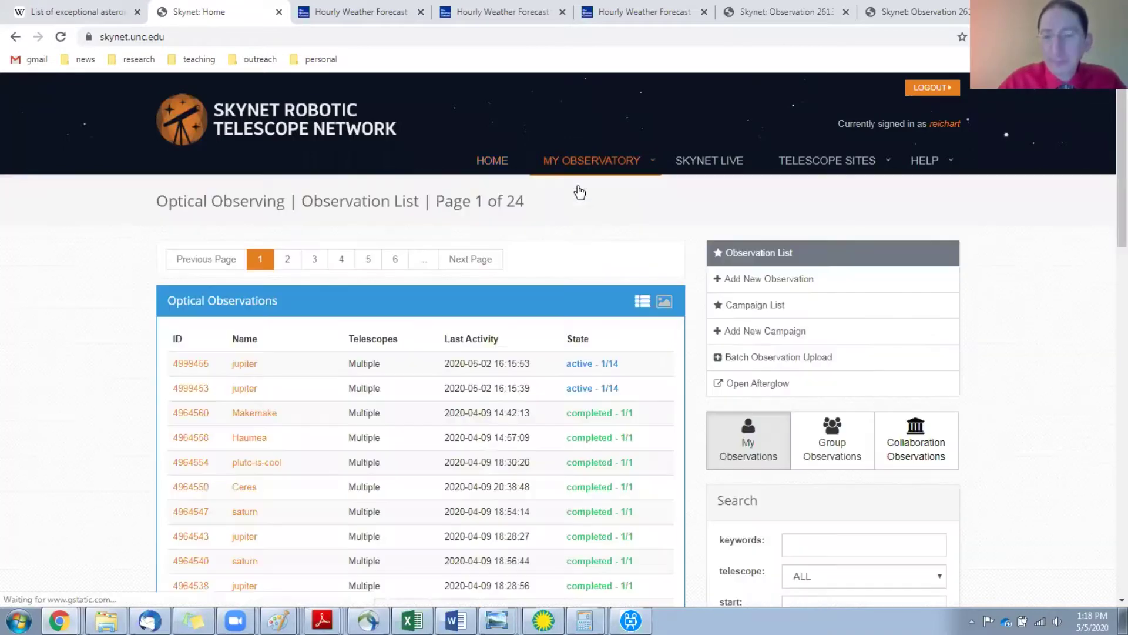
pyautogui.click(748, 281)
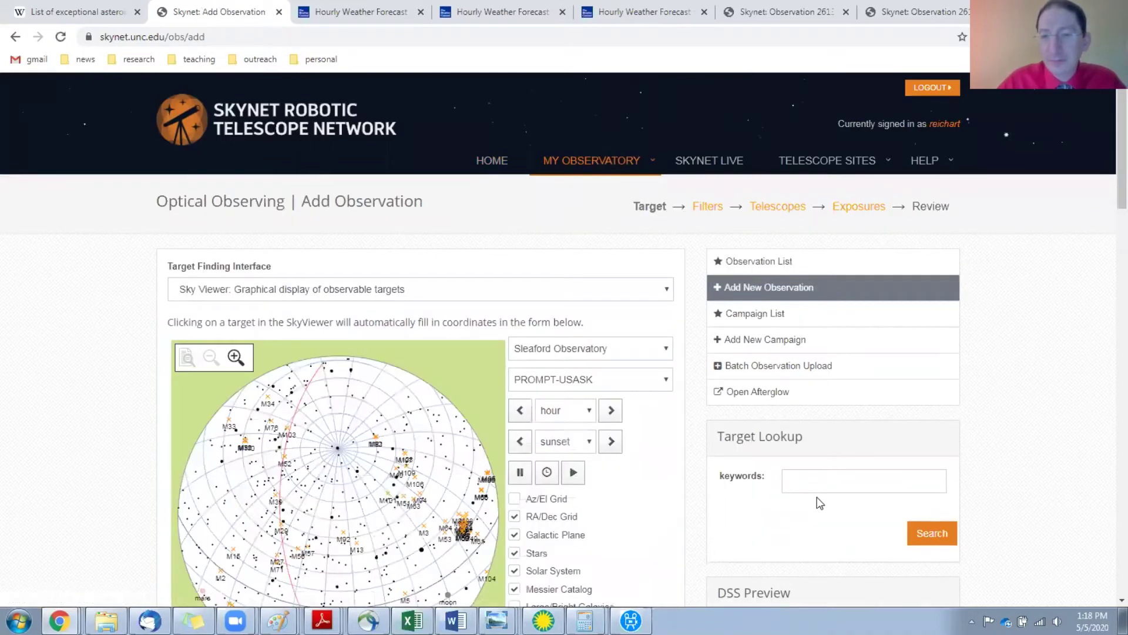
# Look up target 'davida' to fill in RA 08:13:49.4 and Dec 28:31:07.5
pyautogui.click(815, 482)
pyautogui.write('david')
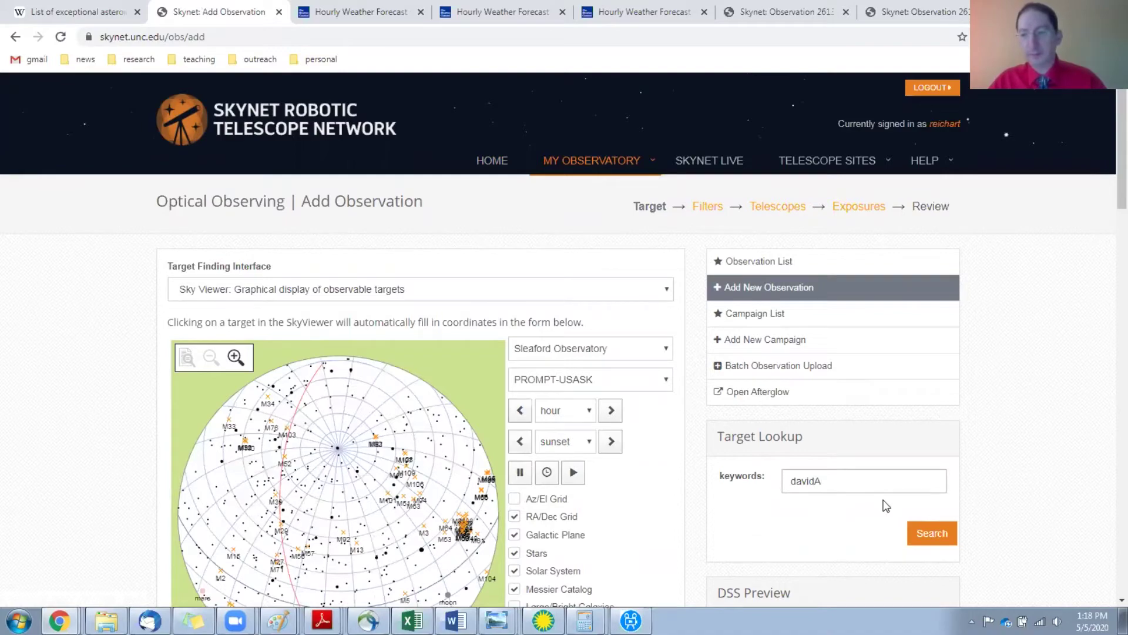
pyautogui.write('a')
pyautogui.click(927, 532)
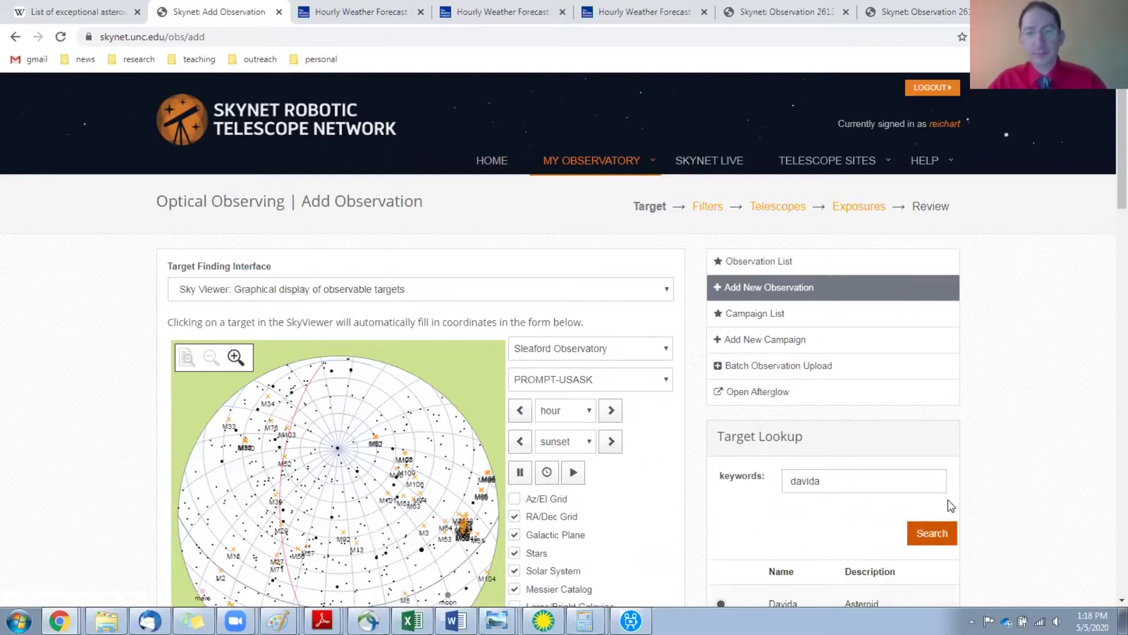
pyautogui.scroll(-5, 947, 499)
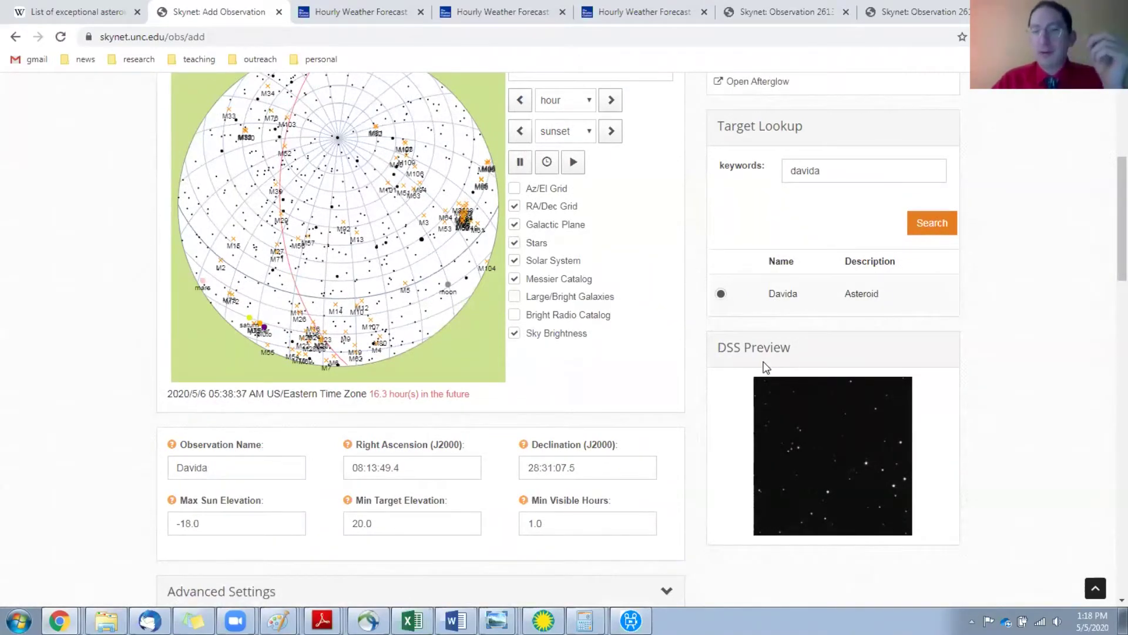
pyautogui.scroll(-13, 766, 367)
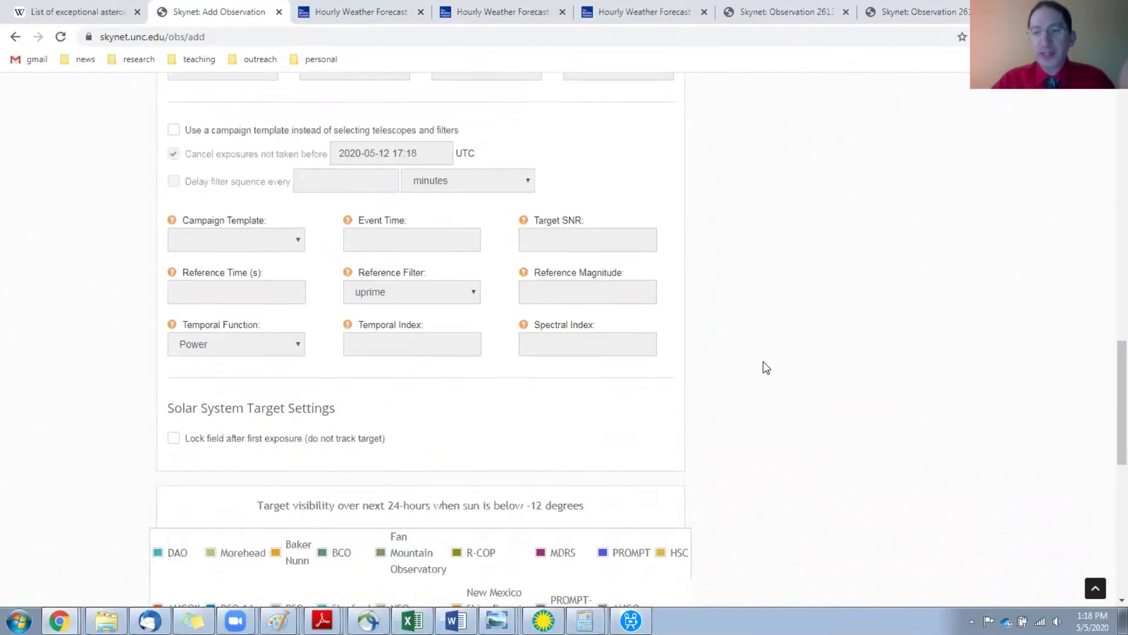
pyautogui.scroll(-6, 766, 367)
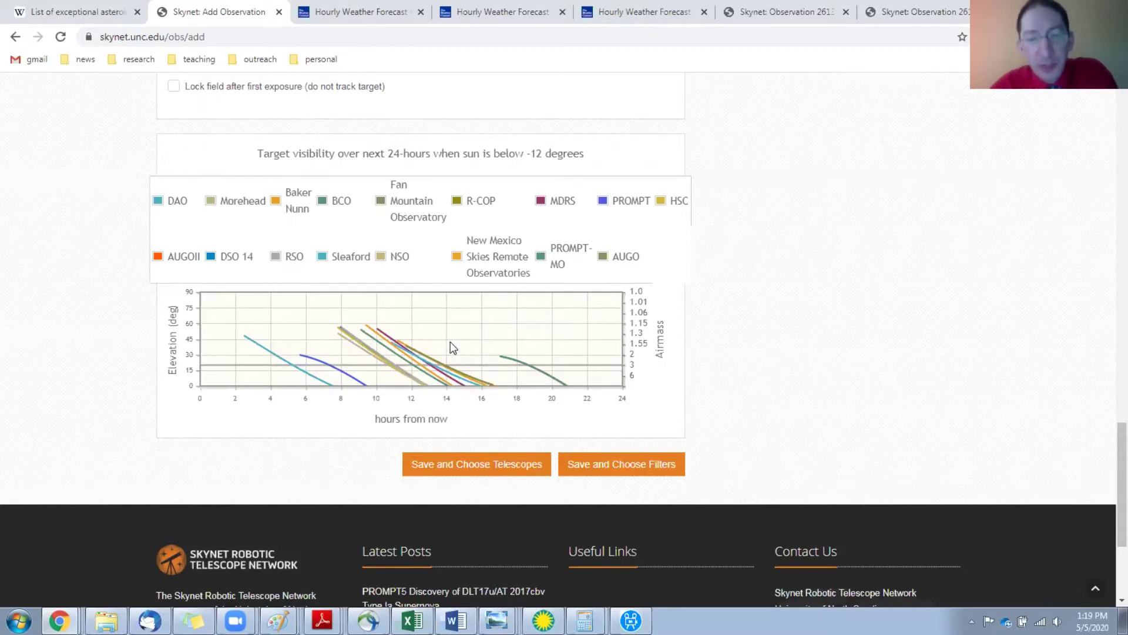
pyautogui.scroll(3, 445, 348)
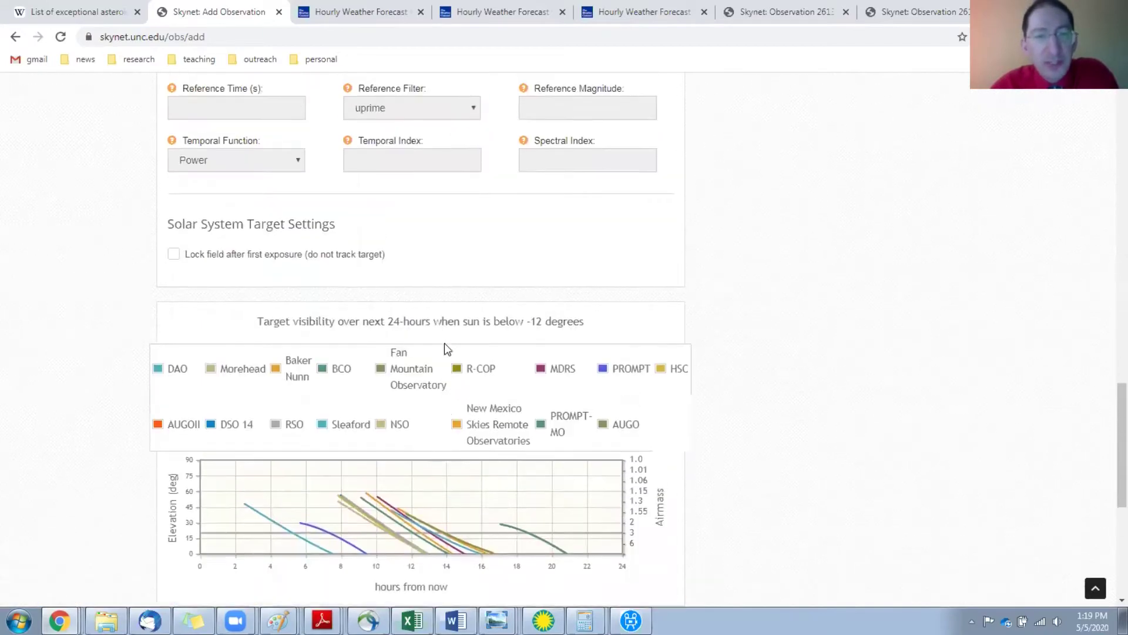
pyautogui.scroll(15, 445, 345)
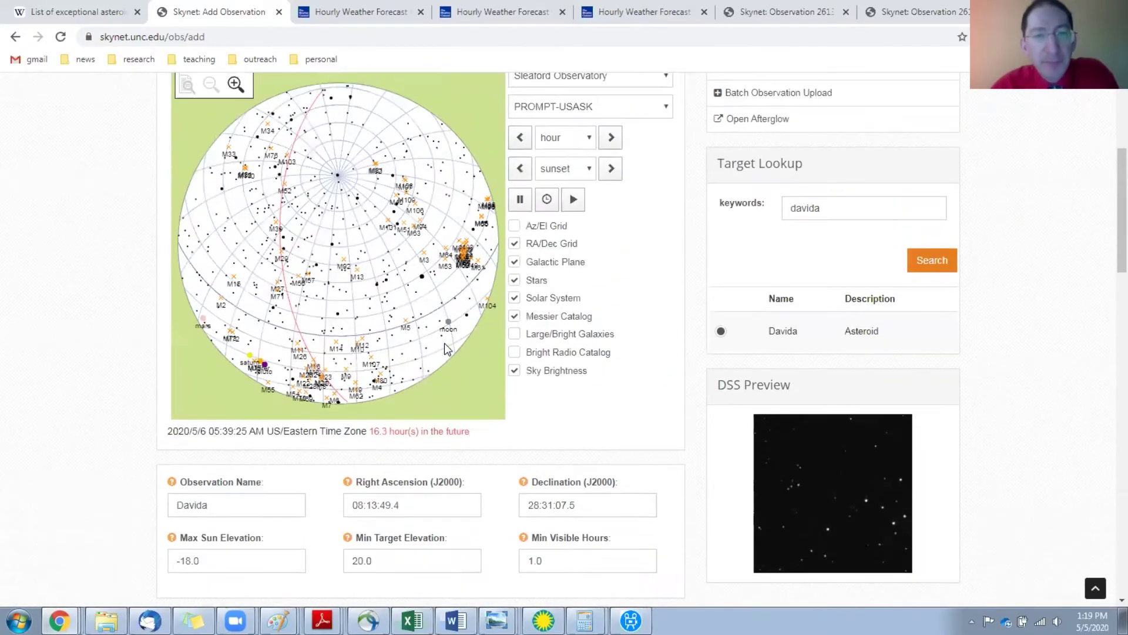
pyautogui.scroll(3, 444, 343)
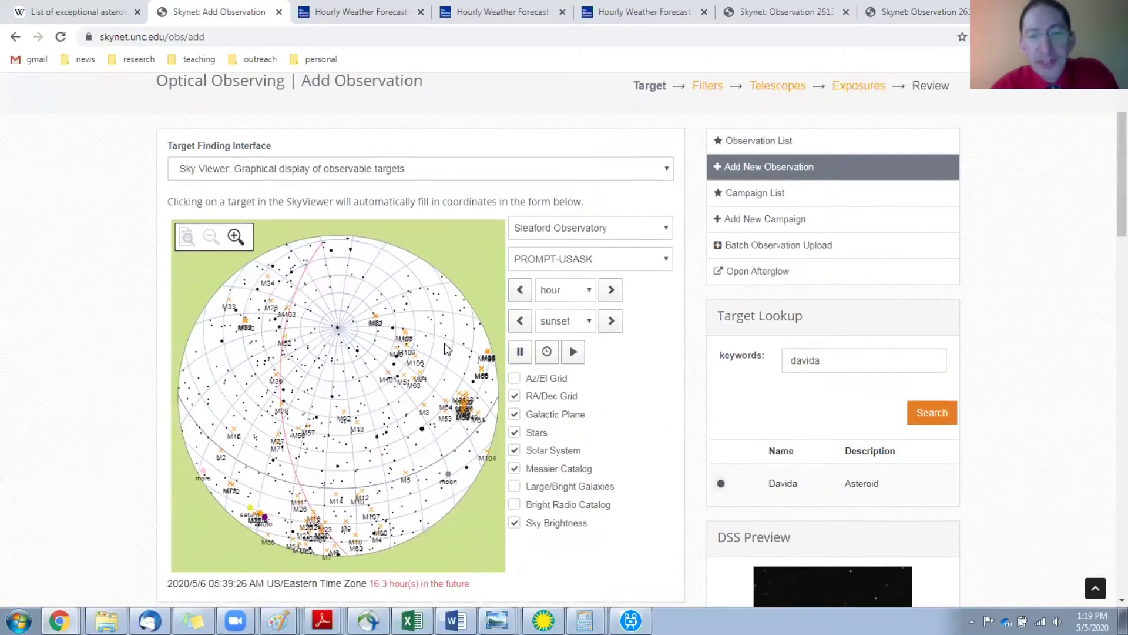
pyautogui.click(566, 228)
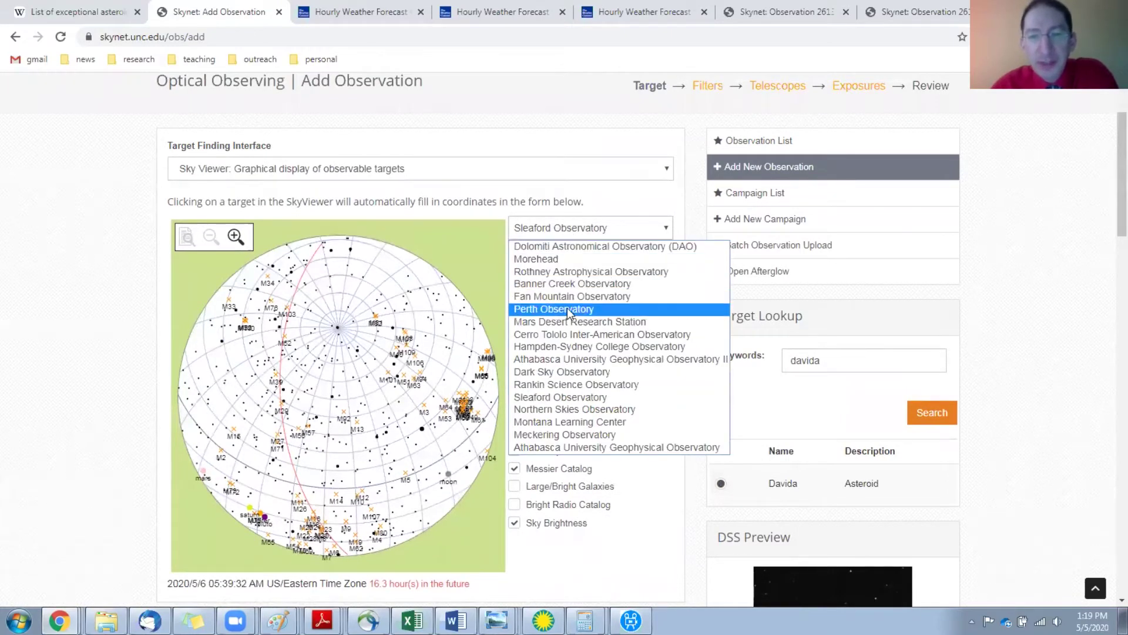
# Show the sky from Cerro Tololo's CTIO-1.0m telescope one hour after tonight's sunset
pyautogui.click(564, 334)
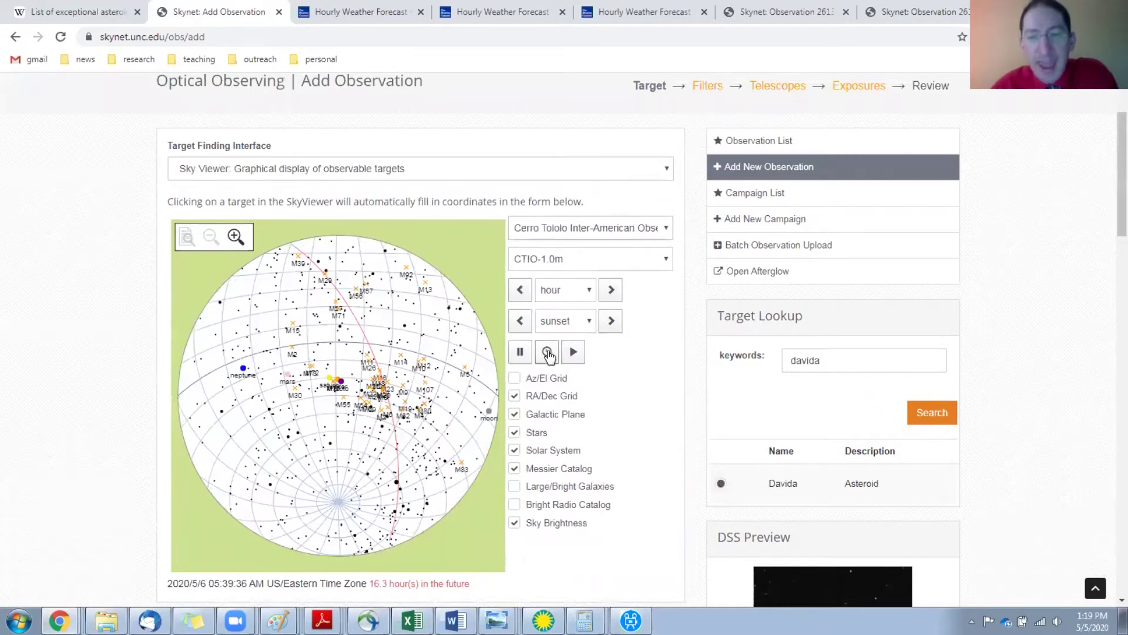
pyautogui.click(547, 353)
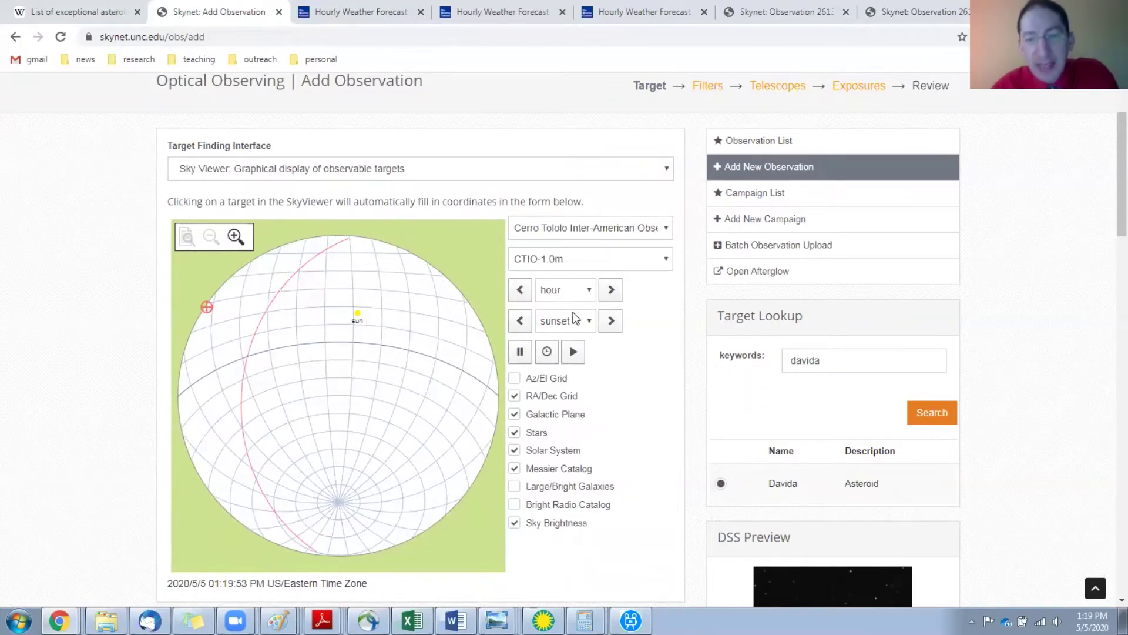
pyautogui.click(611, 322)
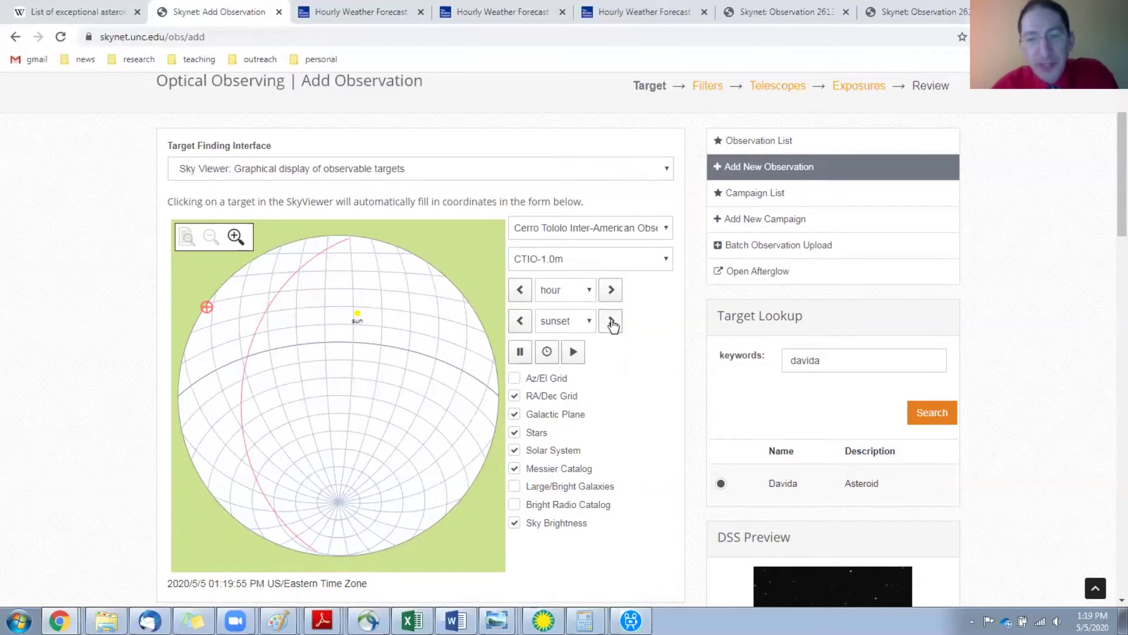
pyautogui.click(611, 292)
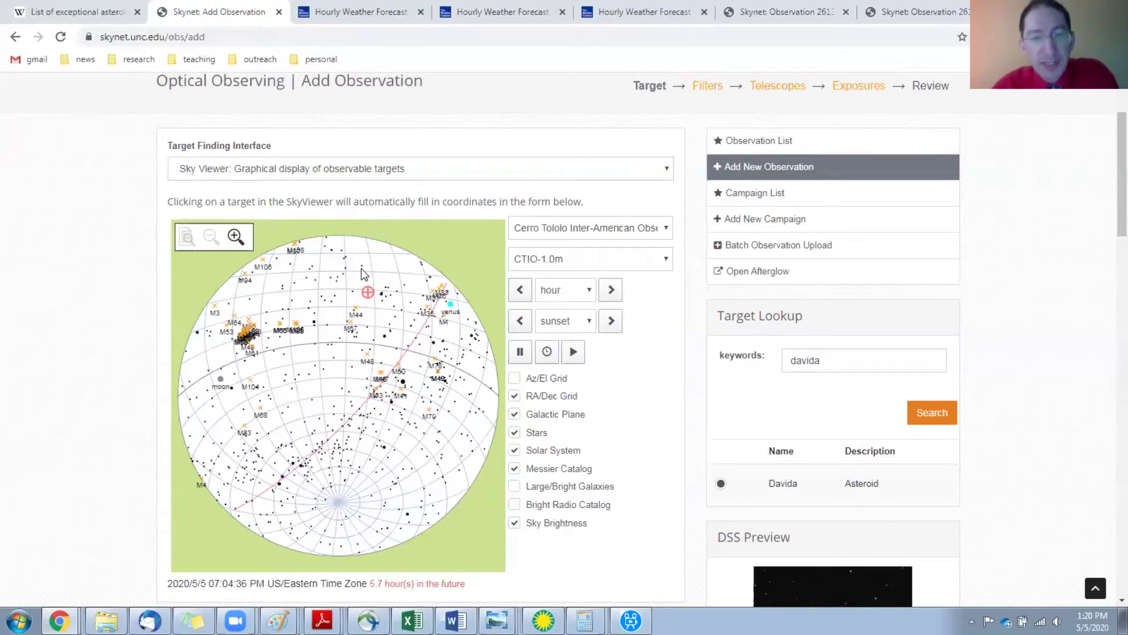
pyautogui.click(557, 228)
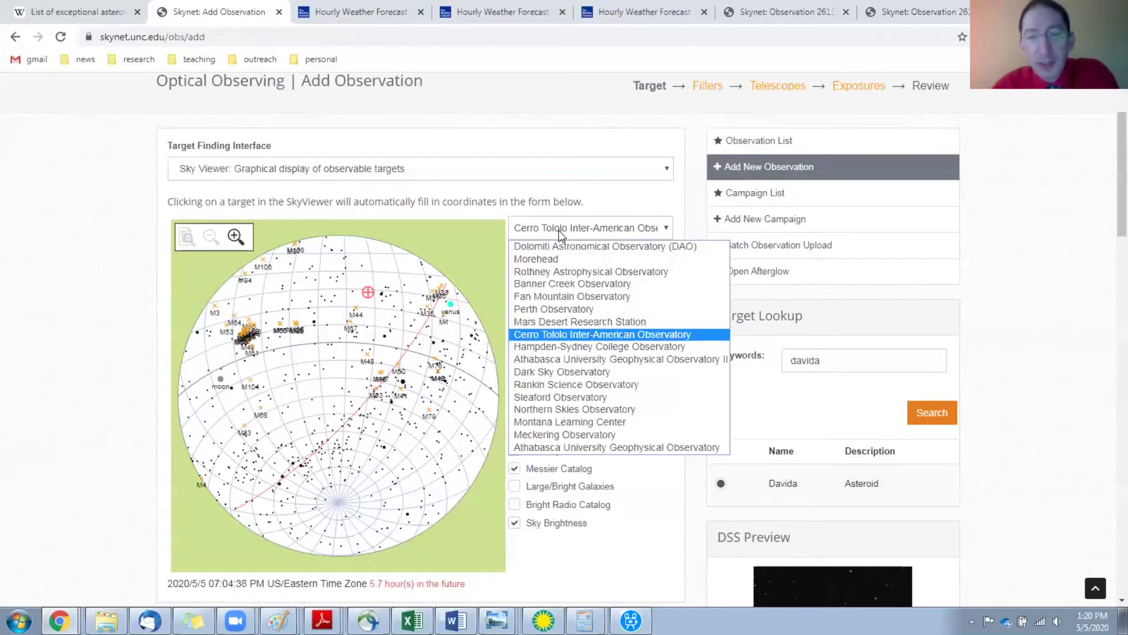
pyautogui.click(558, 399)
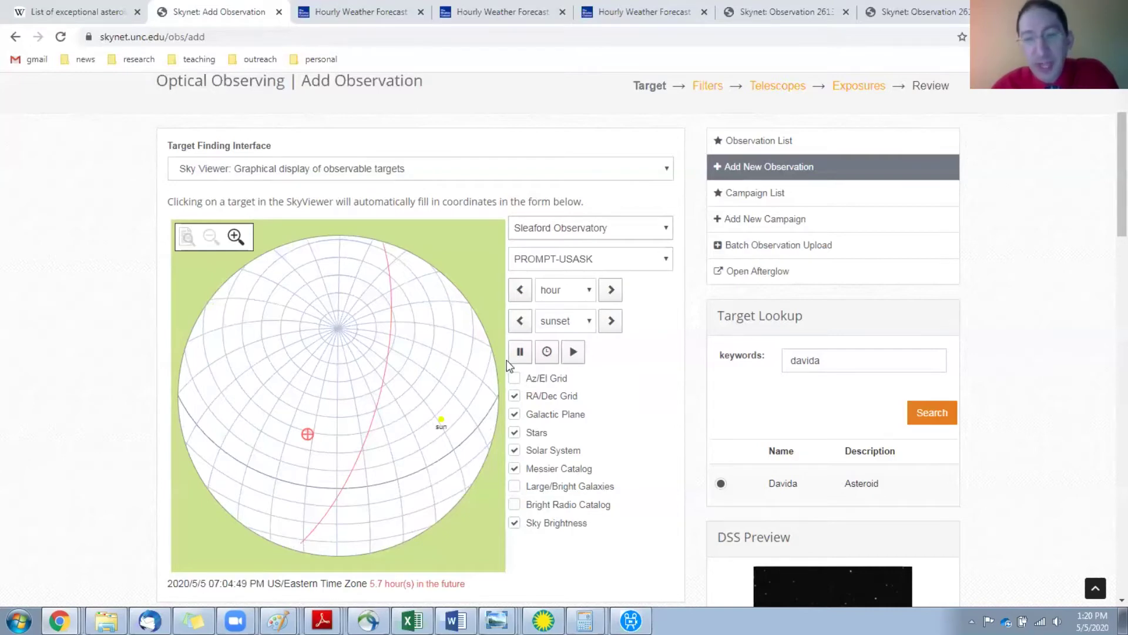
pyautogui.click(611, 293)
pyautogui.click(610, 294)
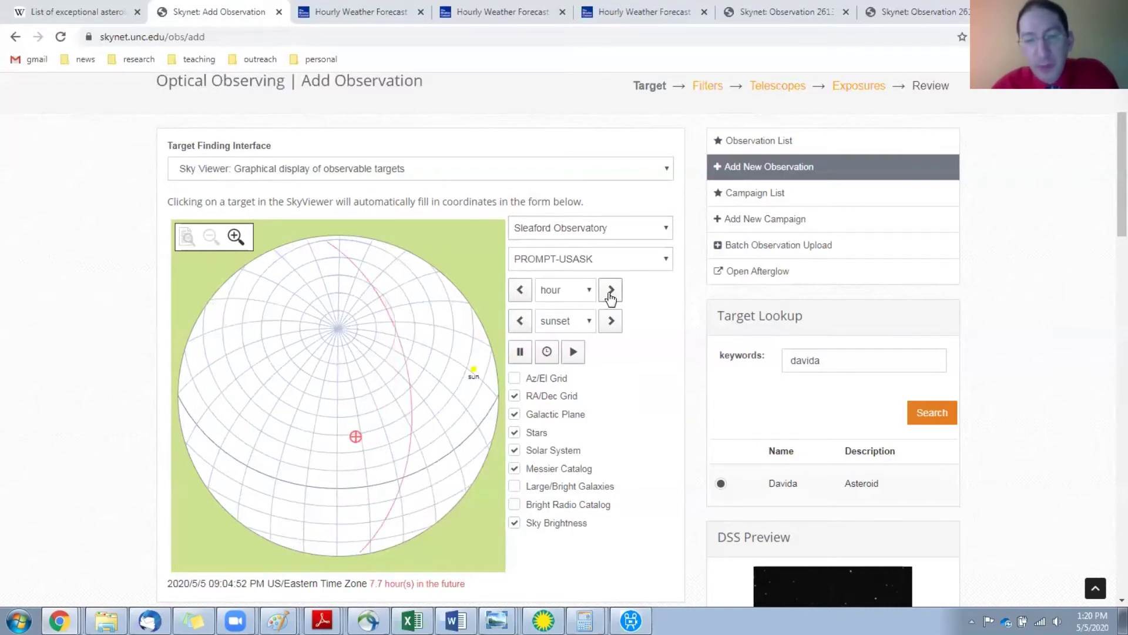
pyautogui.click(611, 294)
pyautogui.click(610, 294)
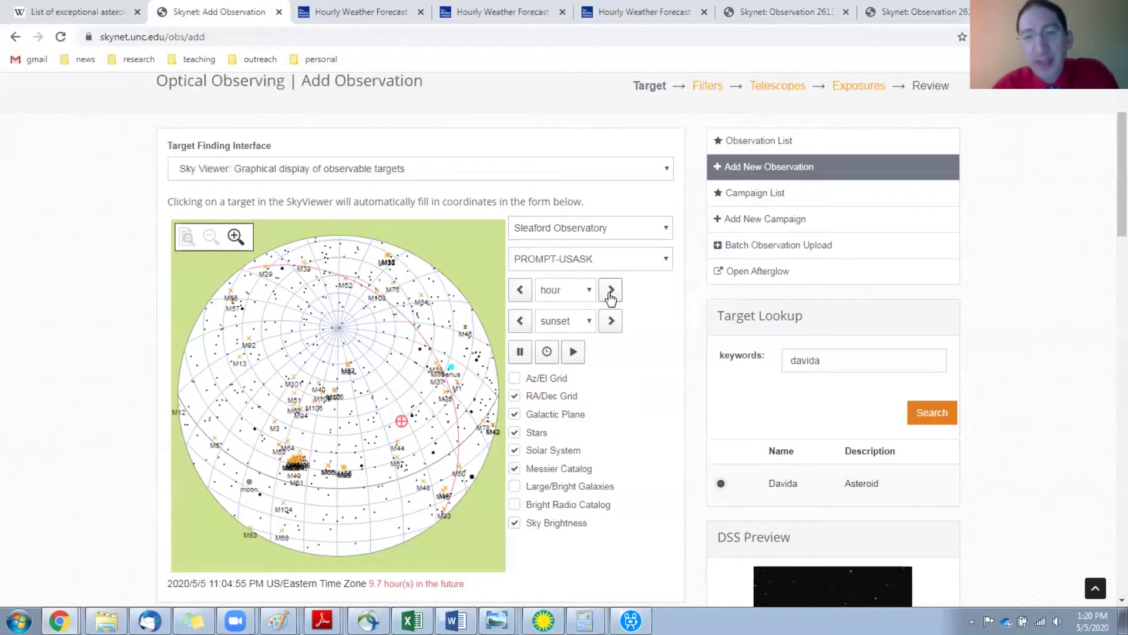
pyautogui.click(611, 294)
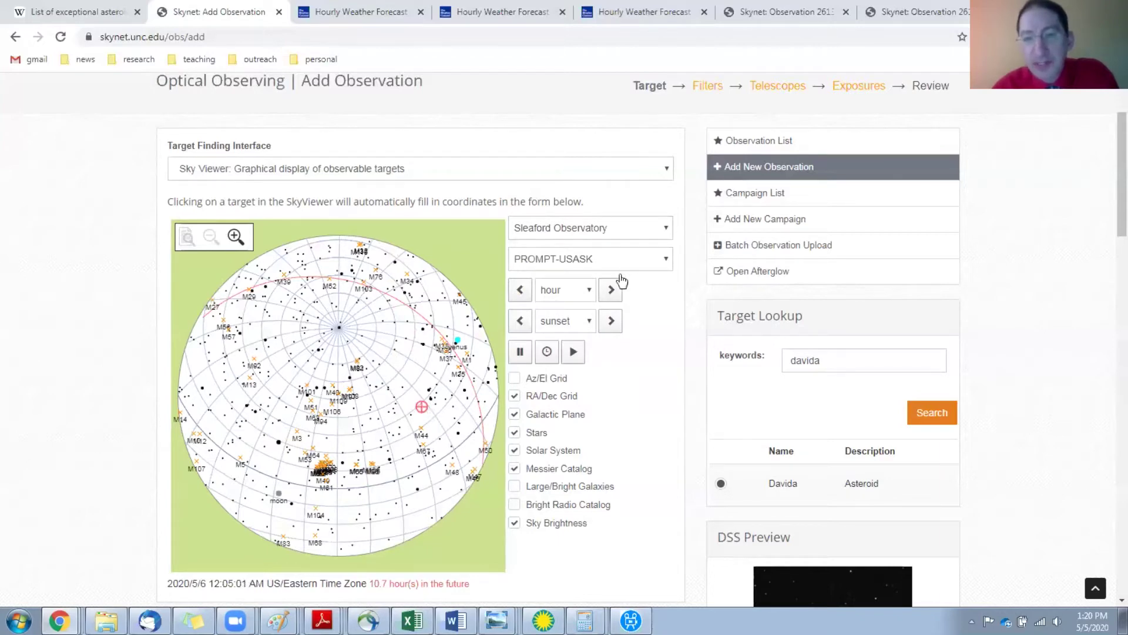
pyautogui.click(634, 230)
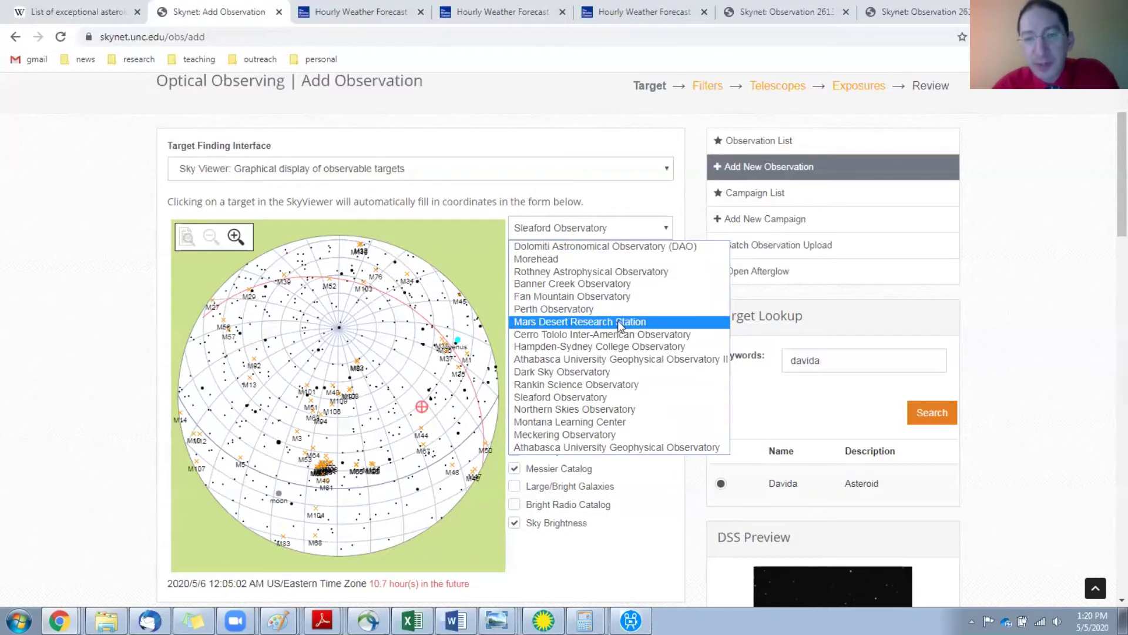
pyautogui.click(618, 334)
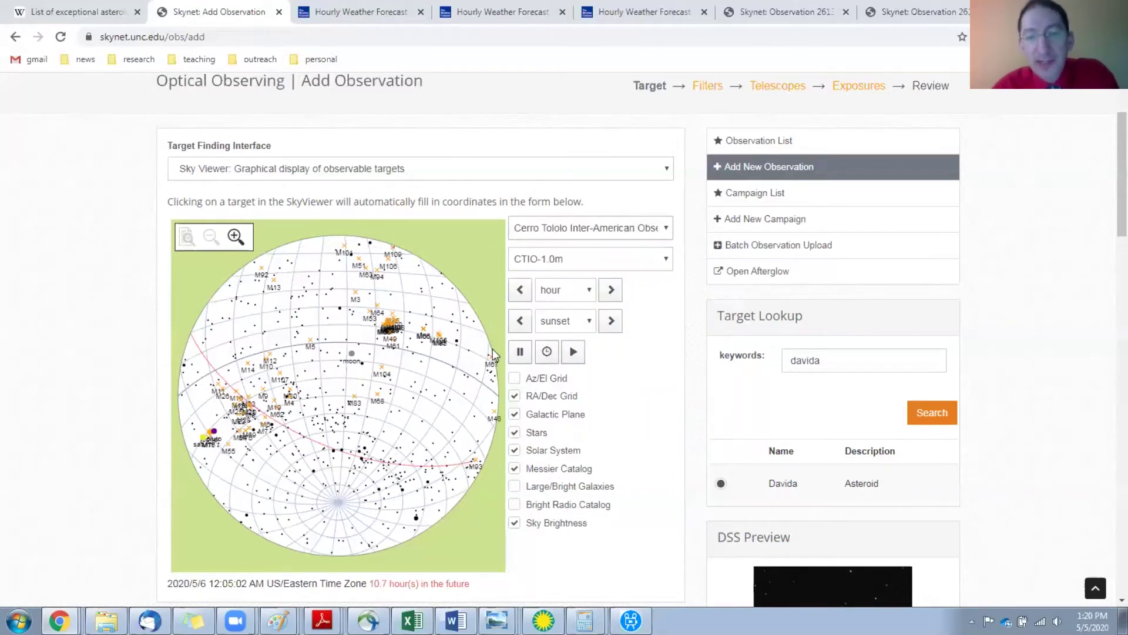
pyautogui.click(522, 291)
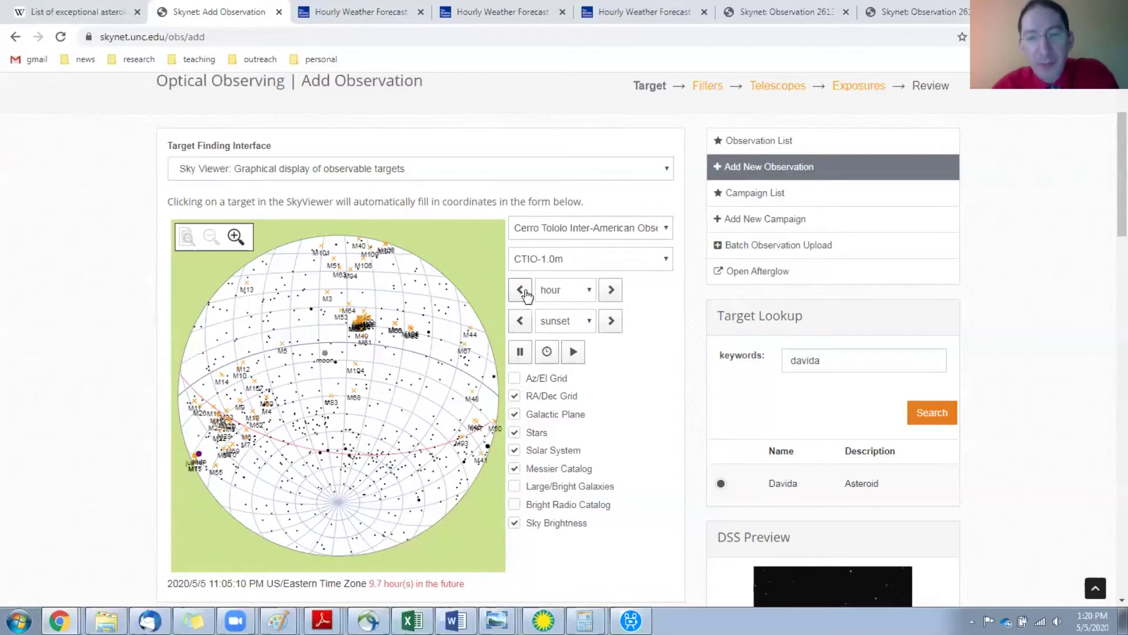
pyautogui.click(525, 292)
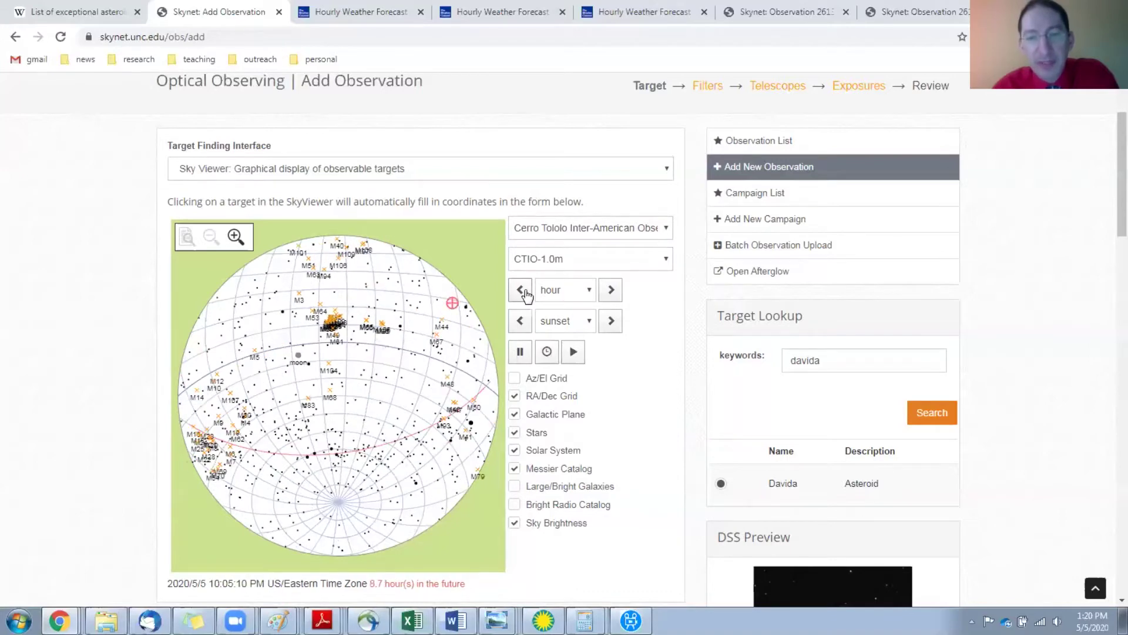
pyautogui.click(608, 297)
pyautogui.click(608, 297)
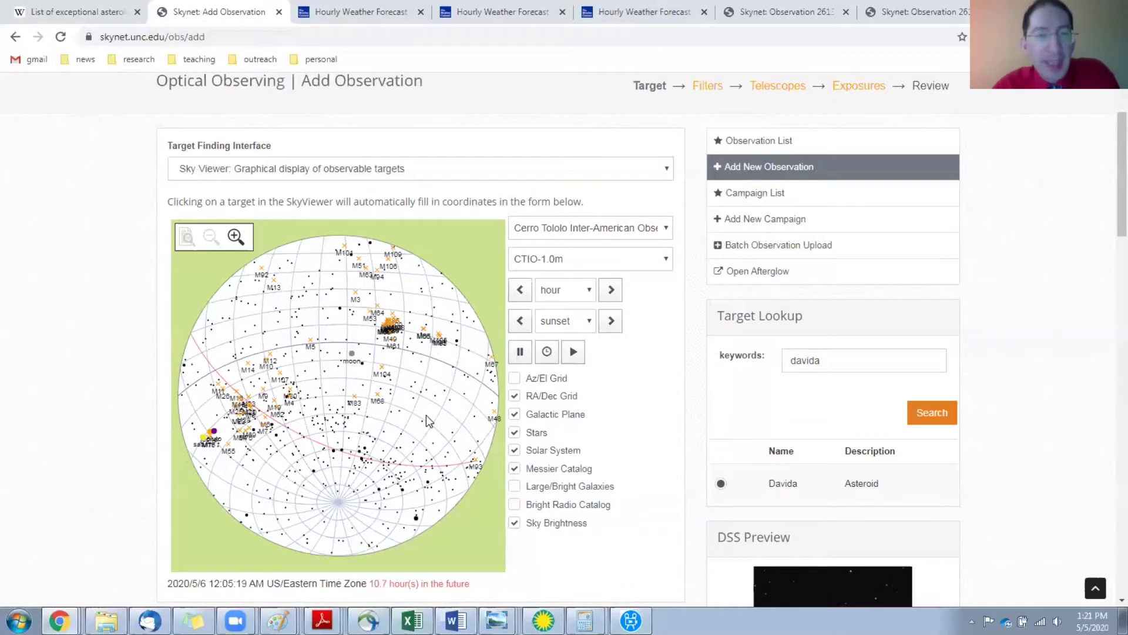
pyautogui.scroll(-15, 425, 415)
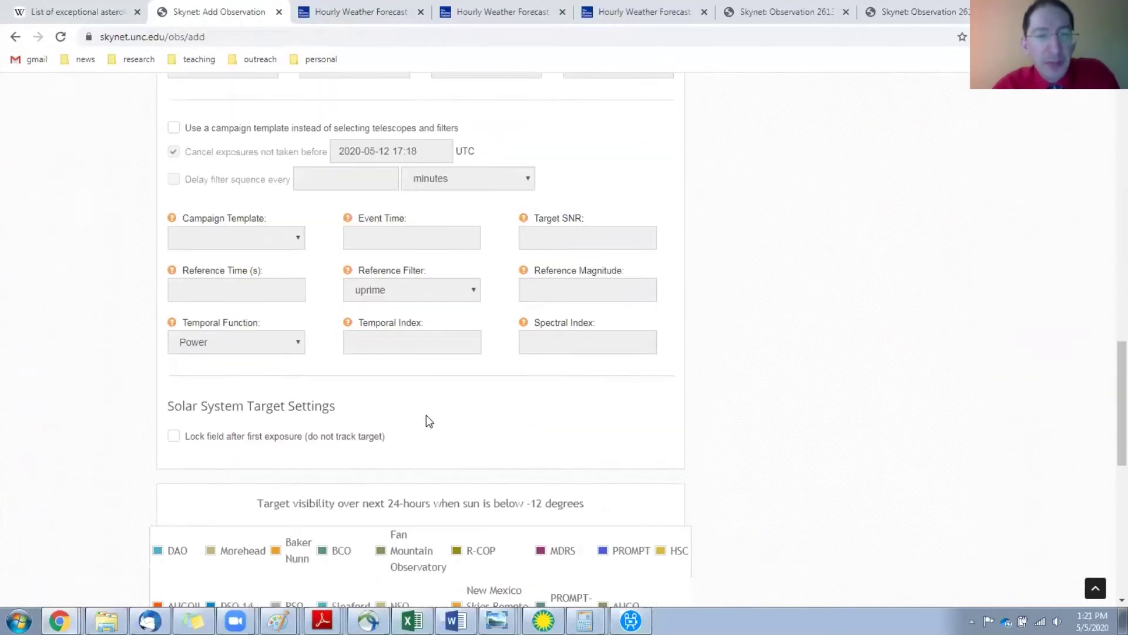
pyautogui.scroll(-6, 425, 415)
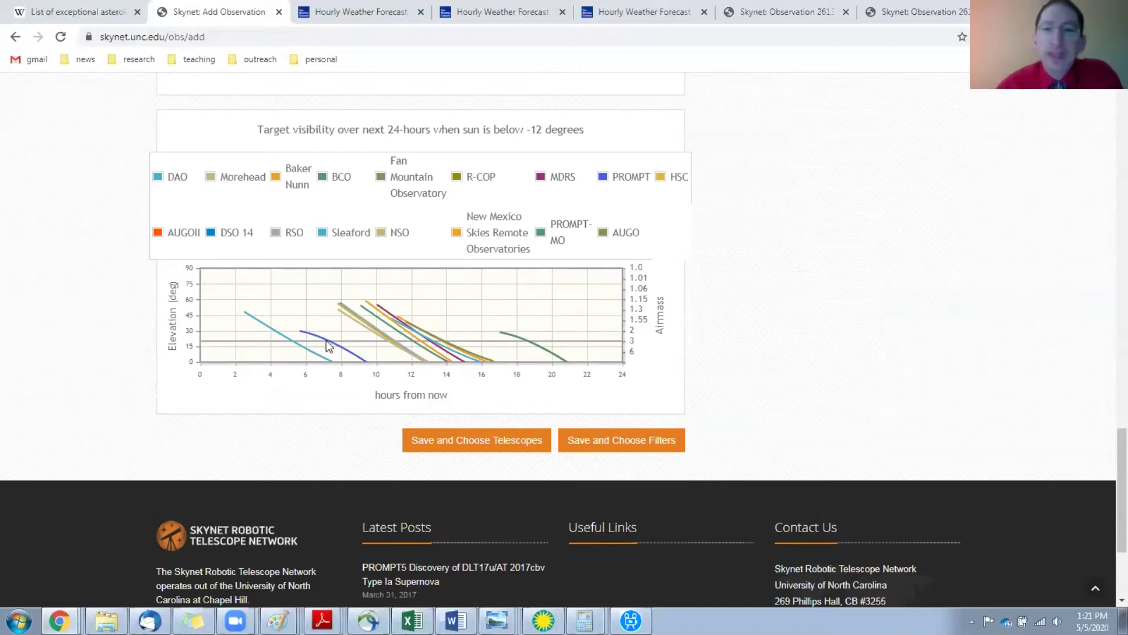
pyautogui.scroll(20, 328, 345)
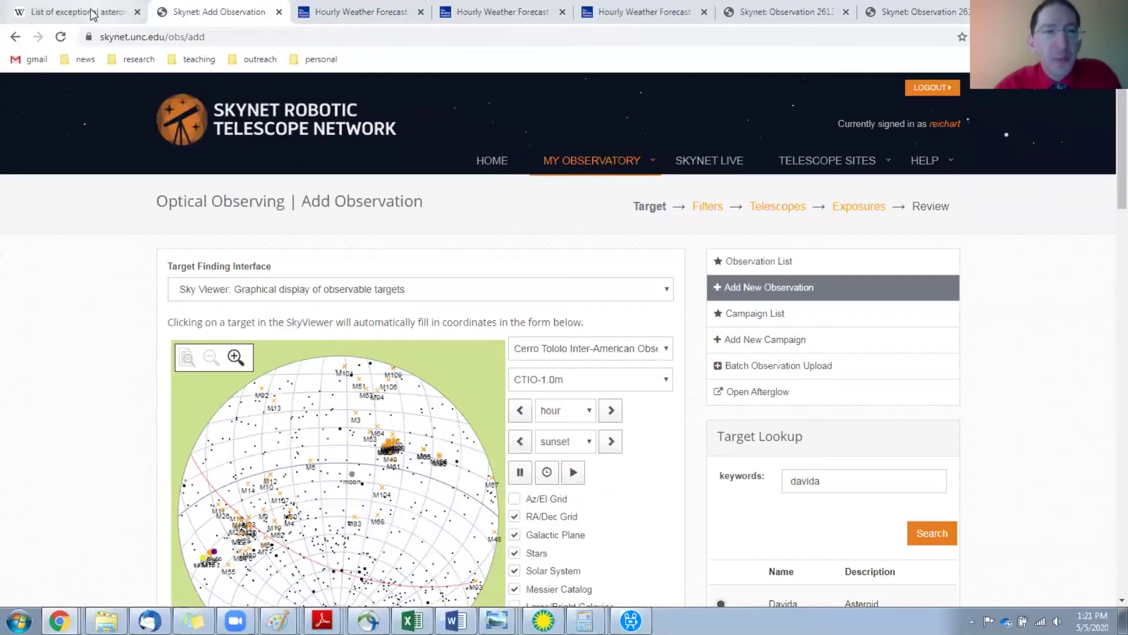
pyautogui.click(92, 13)
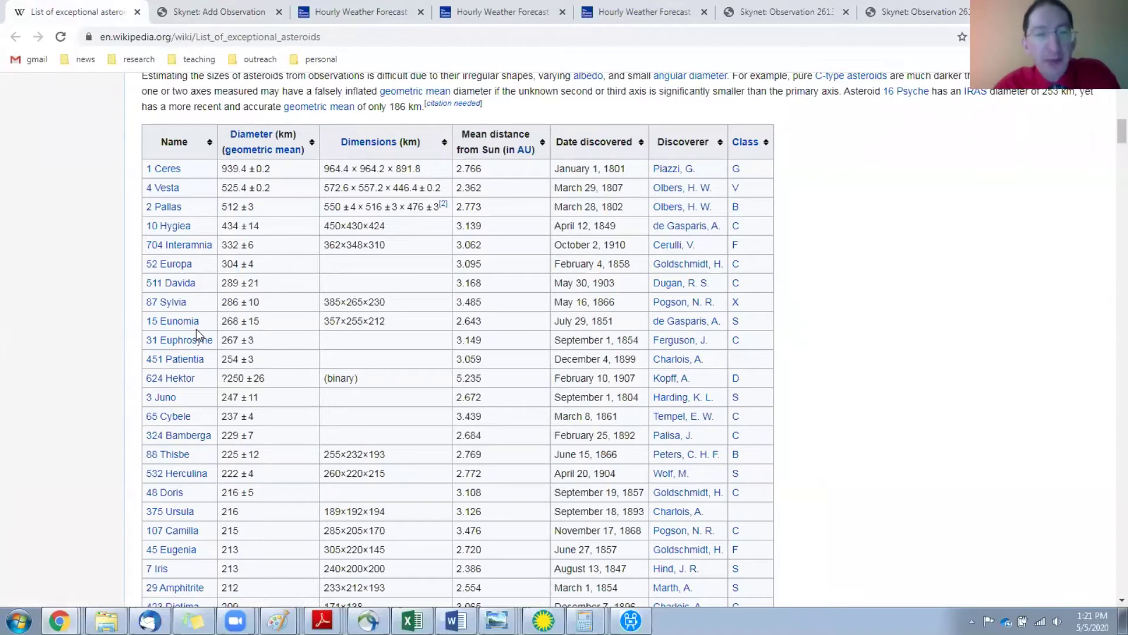
pyautogui.moveTo(194, 362)
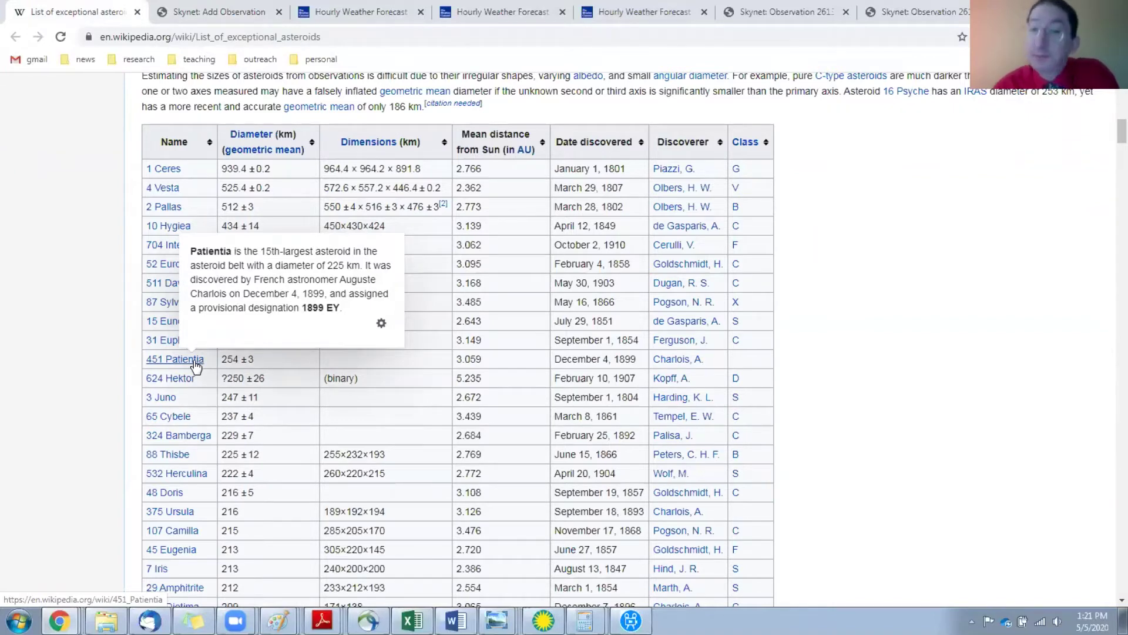
pyautogui.click(224, 12)
# Replace the lookup keyword 'davida' with 'patientia' and search for the asteroid
pyautogui.moveTo(852, 482); pyautogui.dragTo(736, 480)
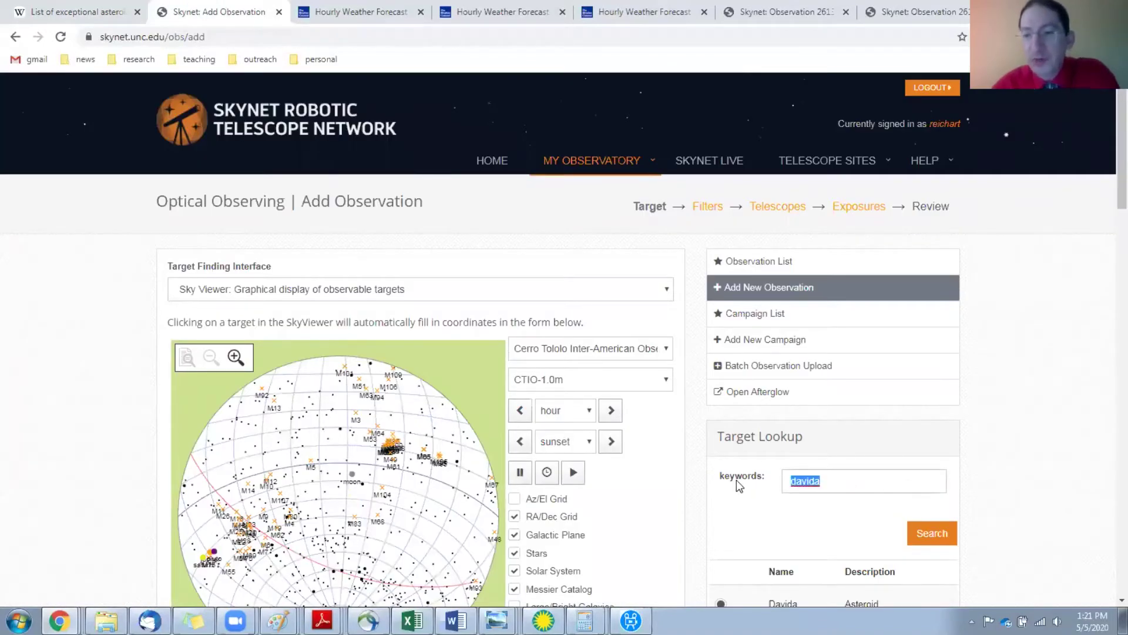
pyautogui.write('patientia')
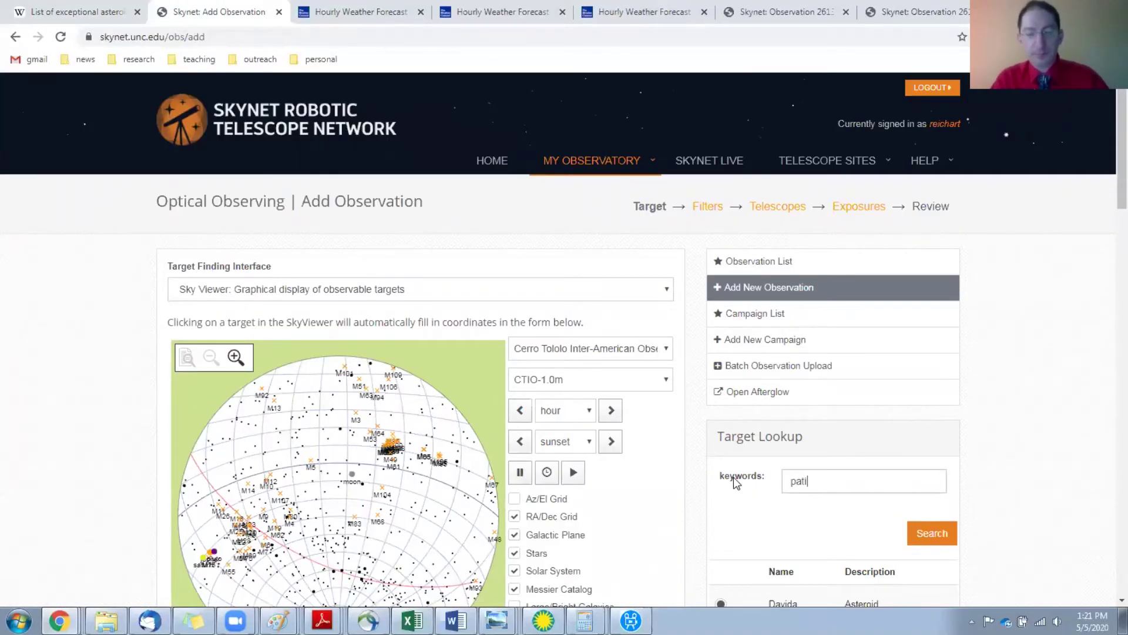
pyautogui.click(929, 534)
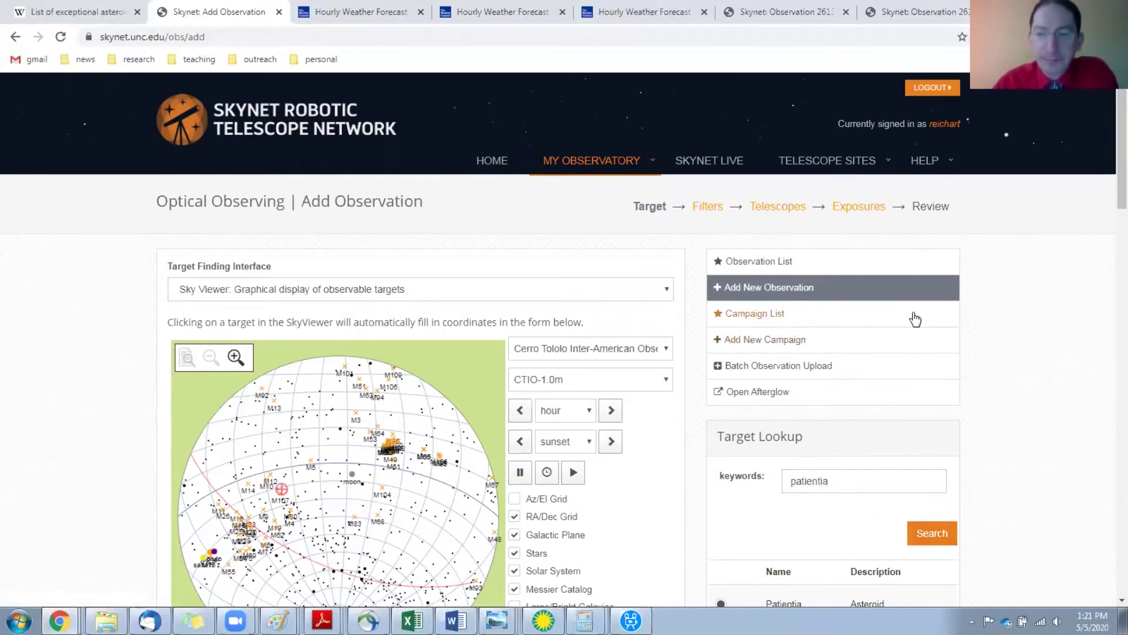
pyautogui.scroll(-2, 914, 317)
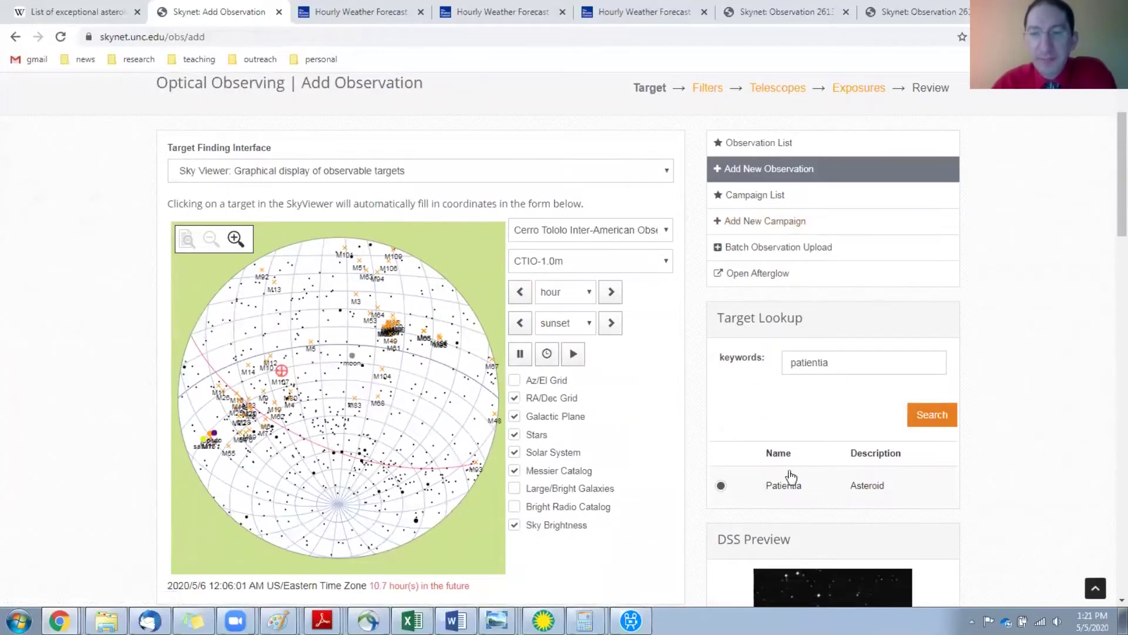
# Set the sky map to 10 PM tonight and switch the site to Sleaford Observatory
pyautogui.click(547, 354)
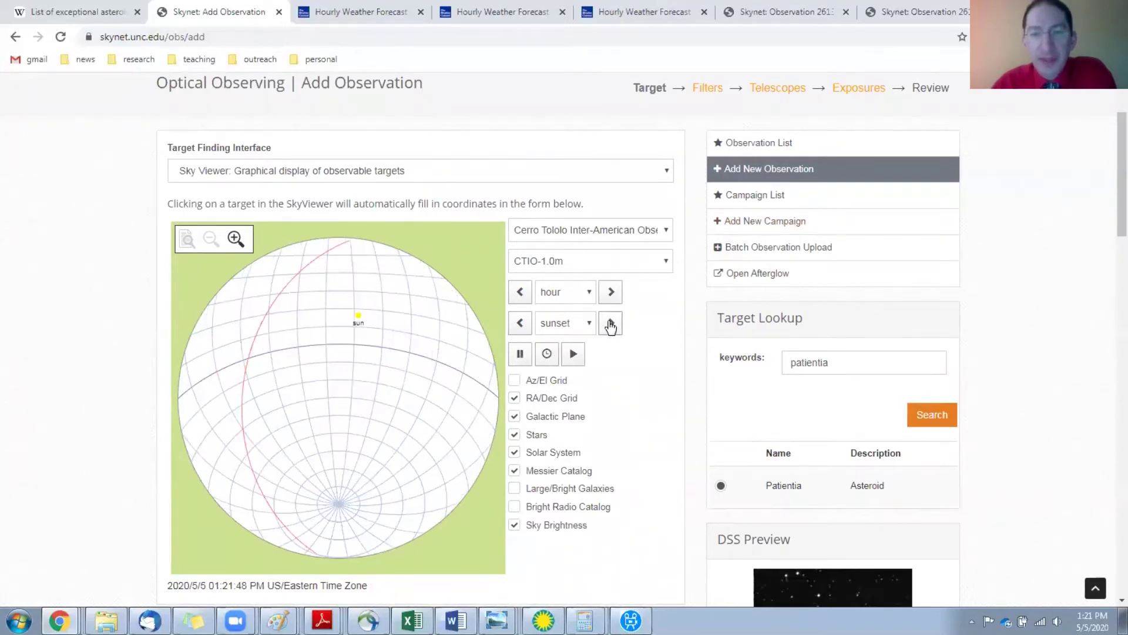
pyautogui.click(611, 324)
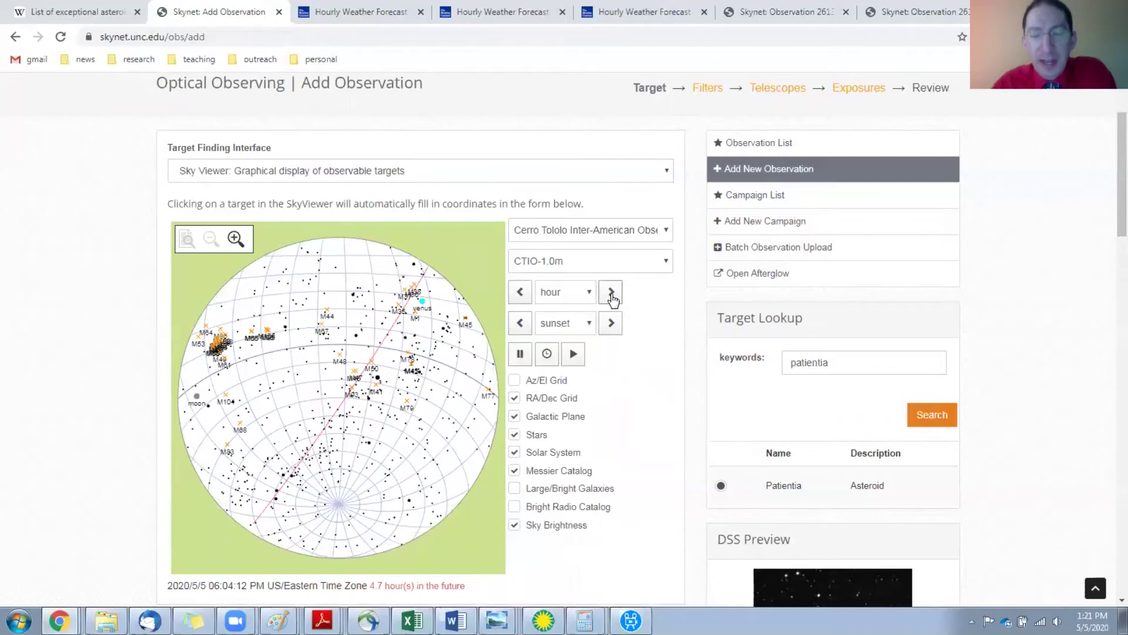
pyautogui.click(611, 294)
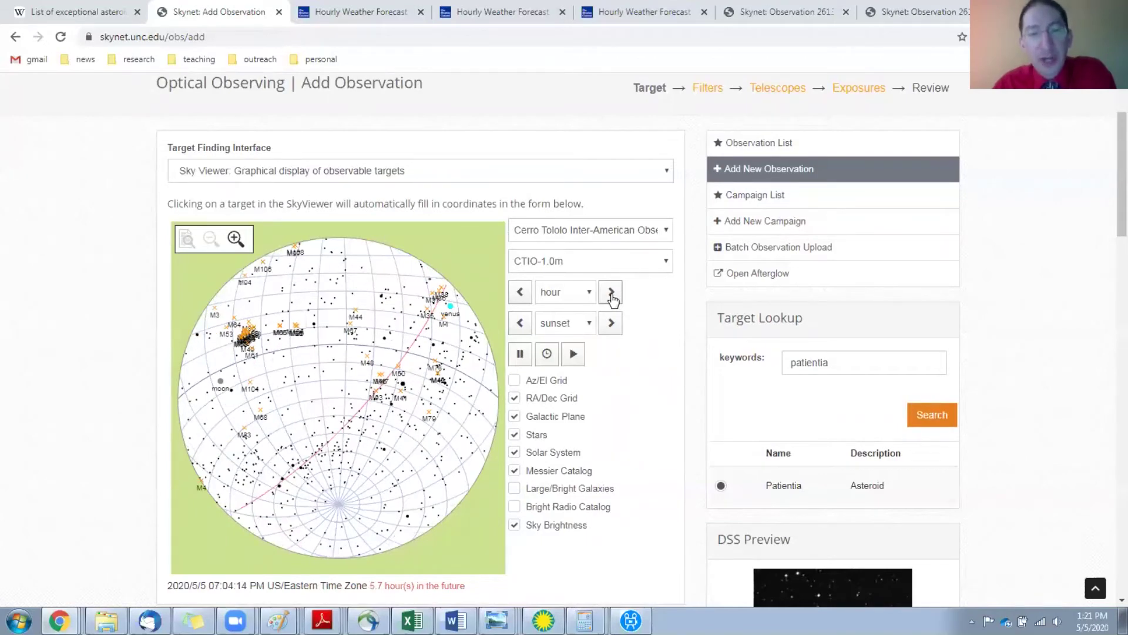
pyautogui.click(612, 294)
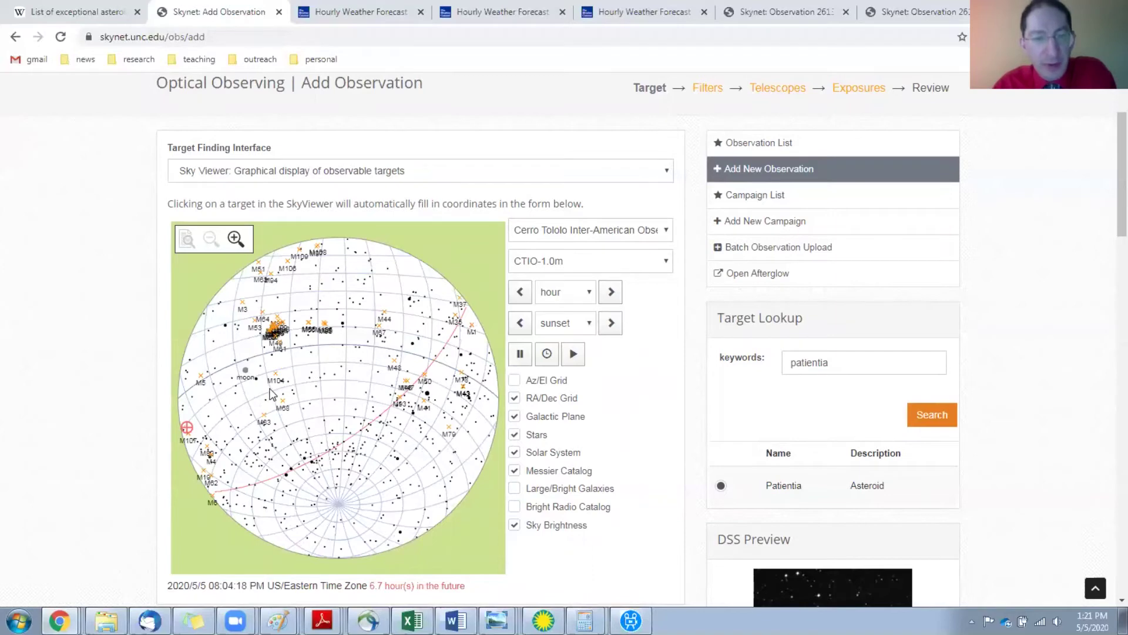
pyautogui.click(611, 294)
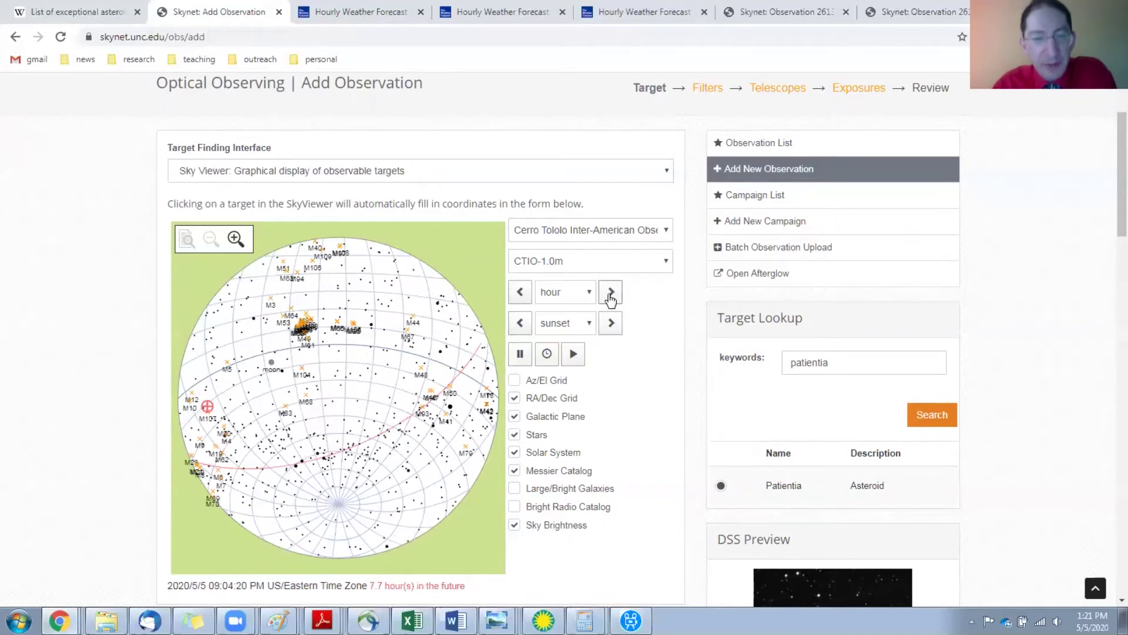
pyautogui.click(611, 294)
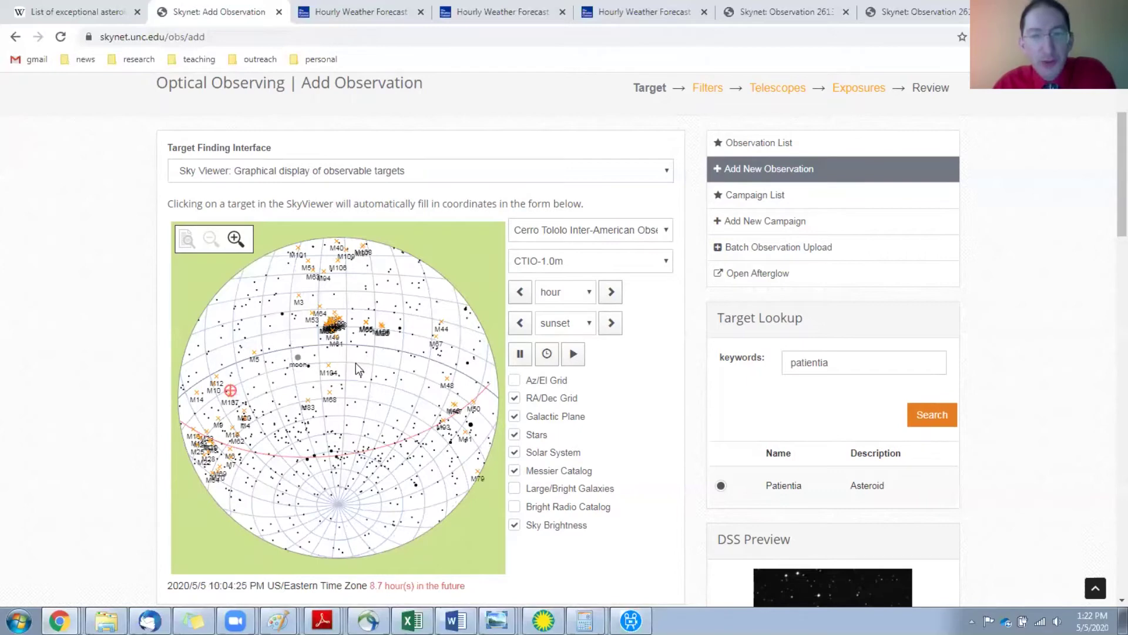
pyautogui.click(582, 235)
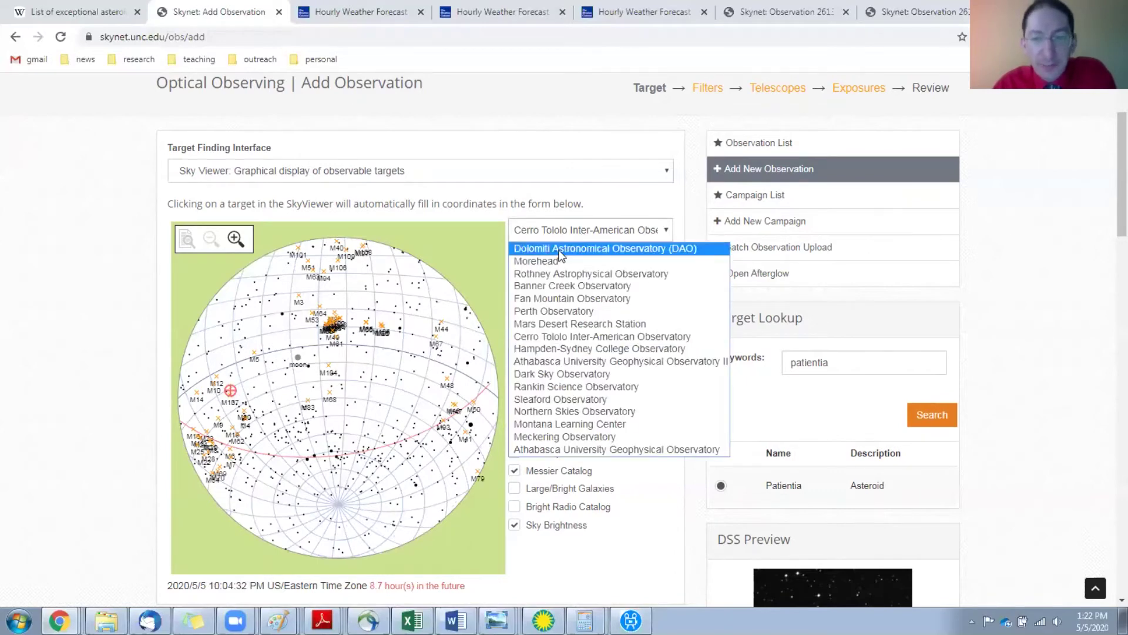
pyautogui.click(546, 400)
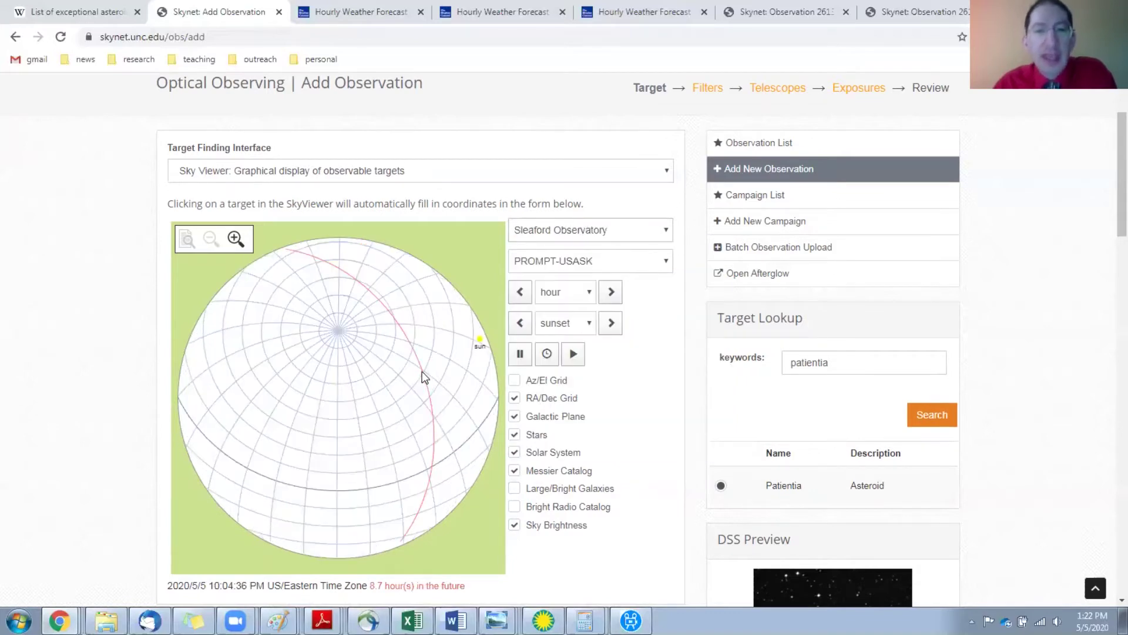
# Advance the PROMPT-USASK sky map hour by hour from 11 PM to about 4:05 AM on 2020/5/6
pyautogui.click(614, 295)
pyautogui.click(614, 296)
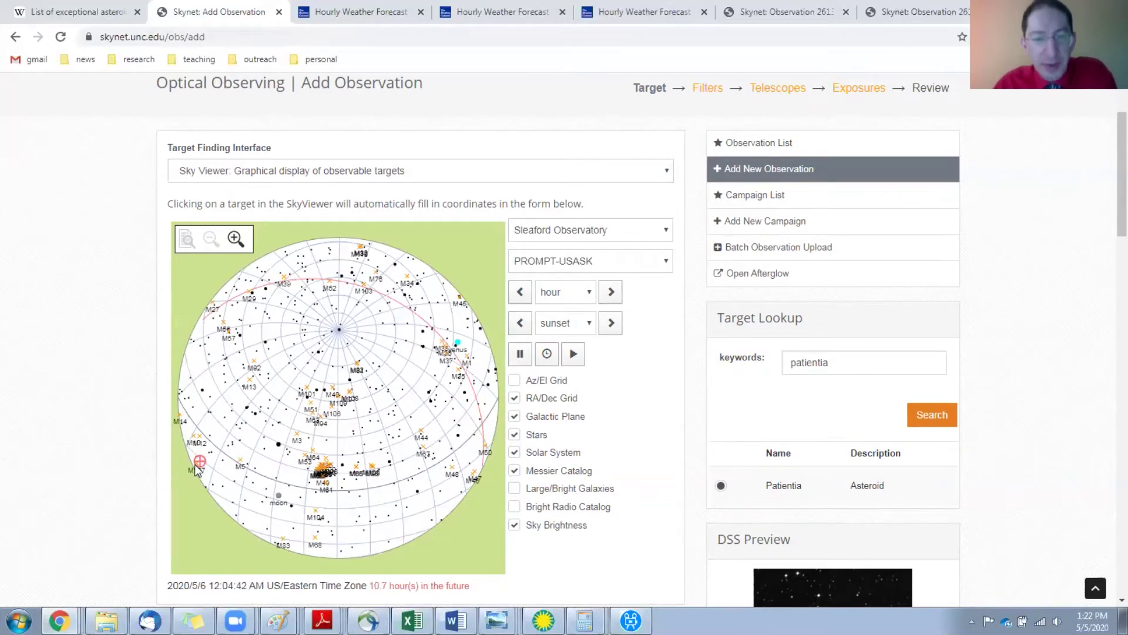
pyautogui.click(612, 298)
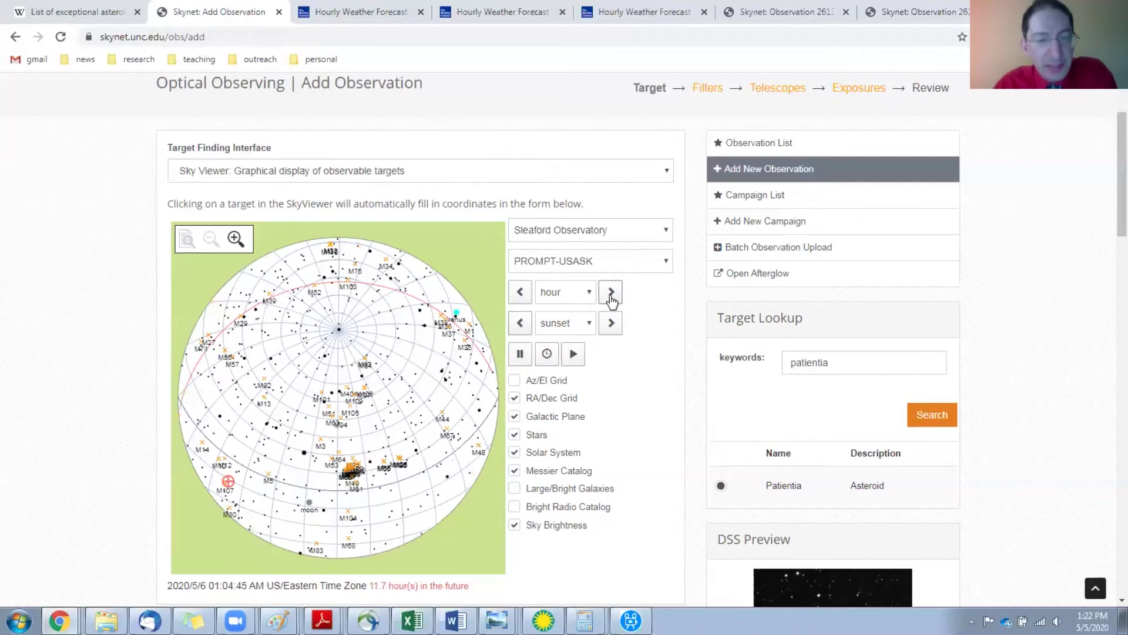
pyautogui.click(611, 299)
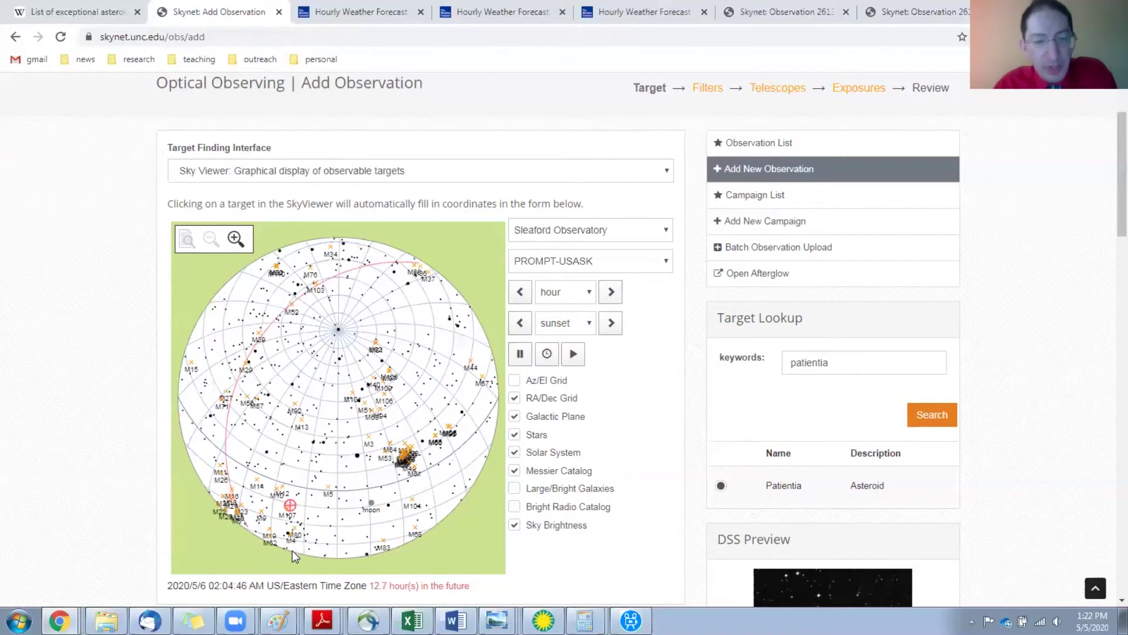
pyautogui.click(611, 292)
pyautogui.click(611, 292)
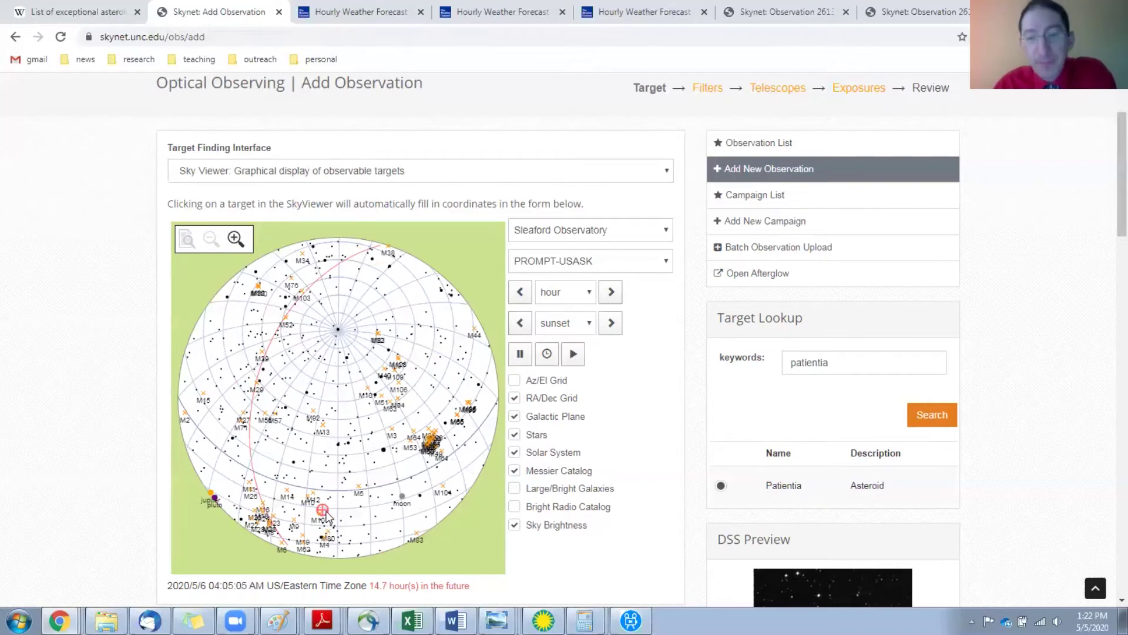
# Change the sky viewer site from Sleaford to Cerro Tololo, then to Morehead
pyautogui.click(559, 232)
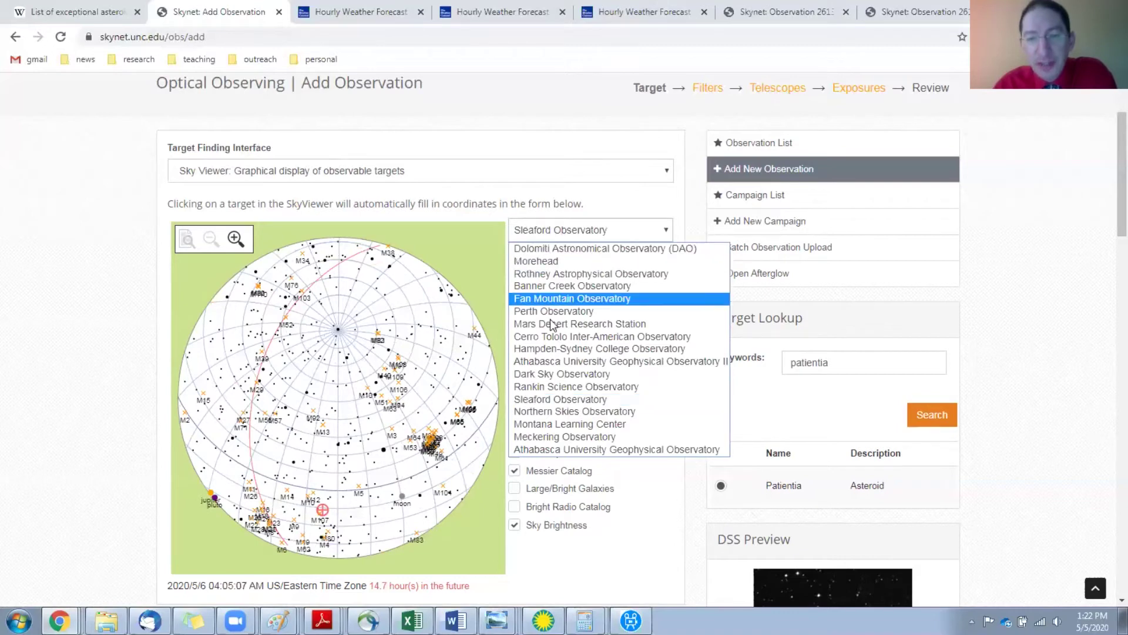
pyautogui.click(552, 338)
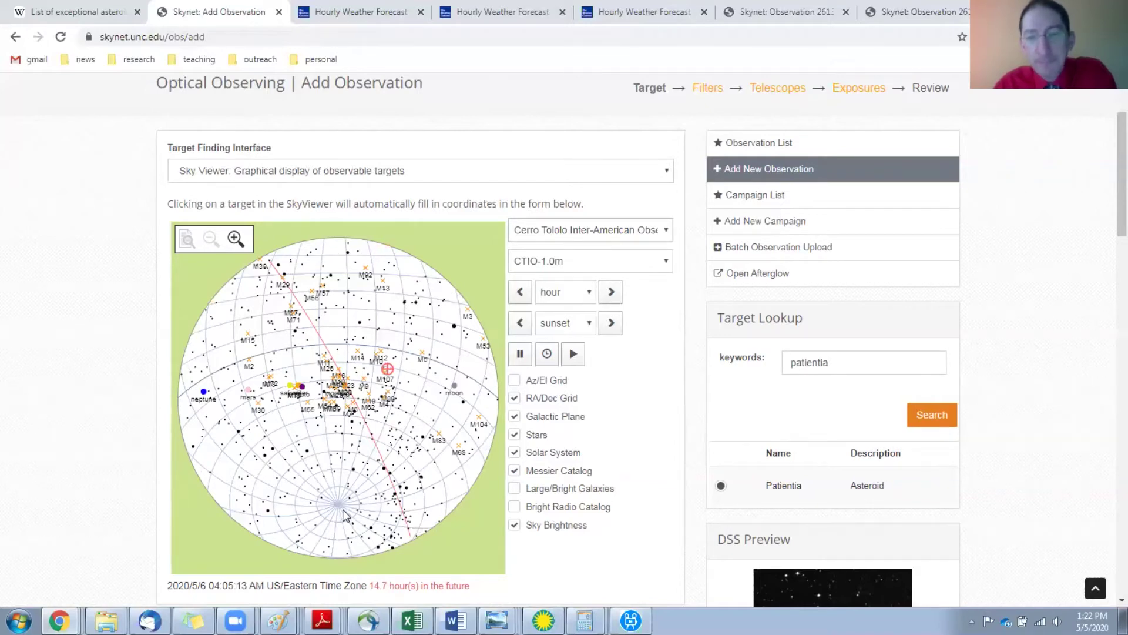
pyautogui.click(538, 231)
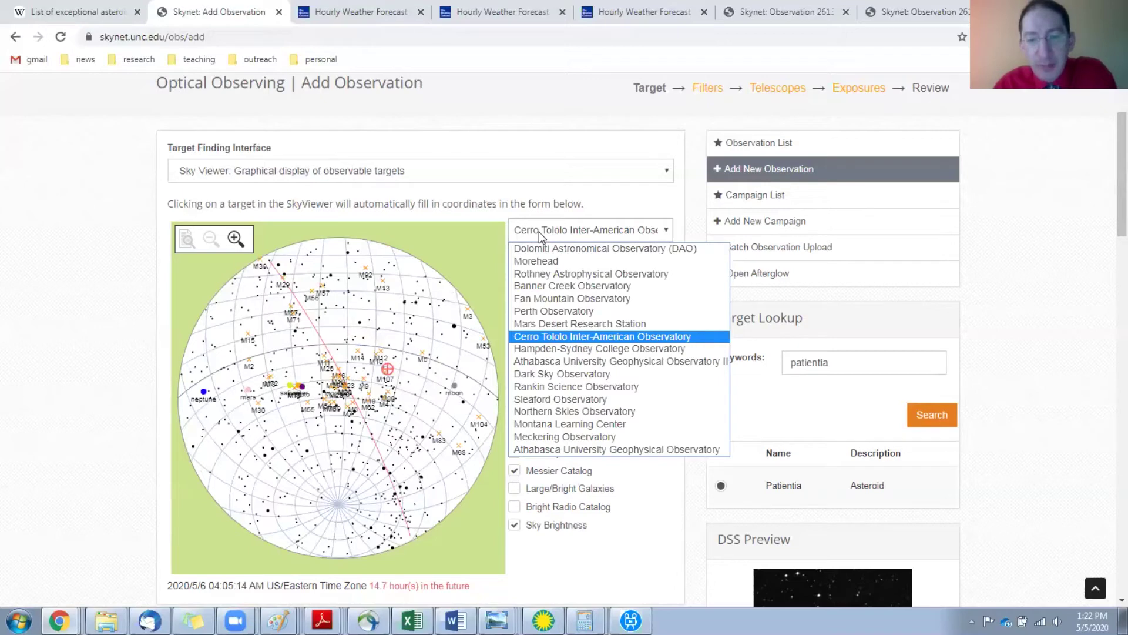
pyautogui.click(542, 262)
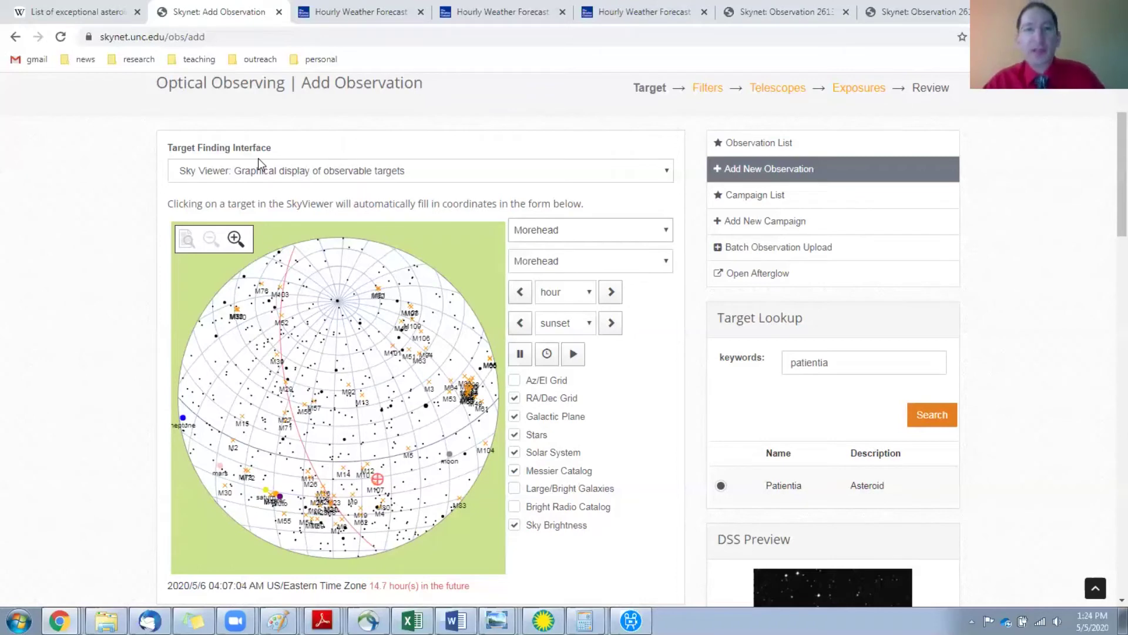
# Switch to the Vicuña, Chile hourly weather forecast
pyautogui.click(344, 8)
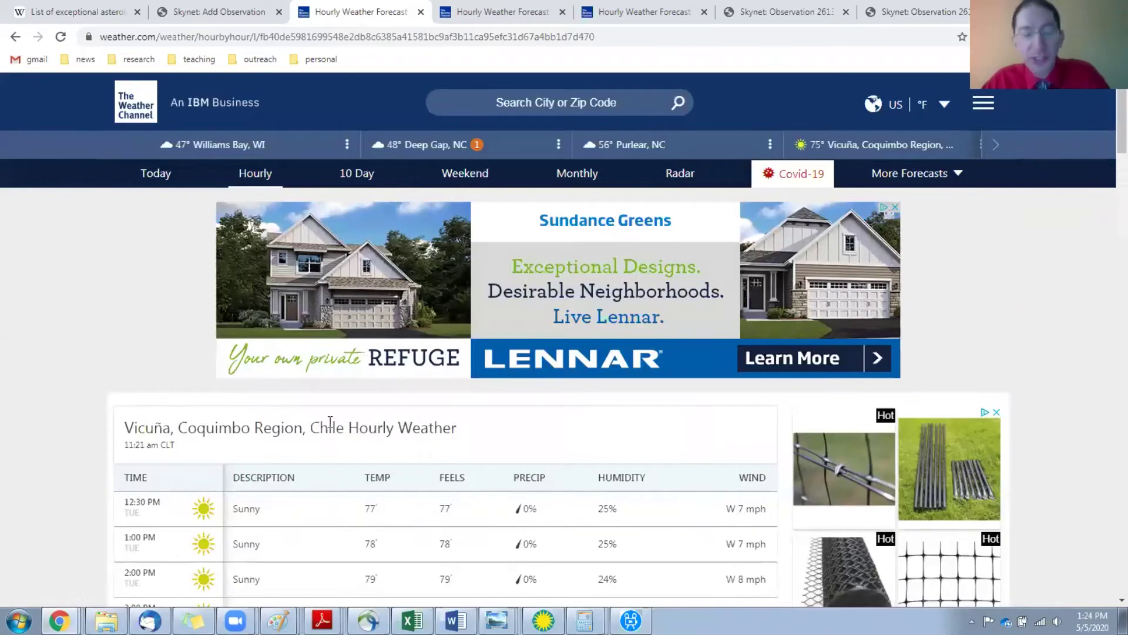
pyautogui.scroll(-5, 331, 418)
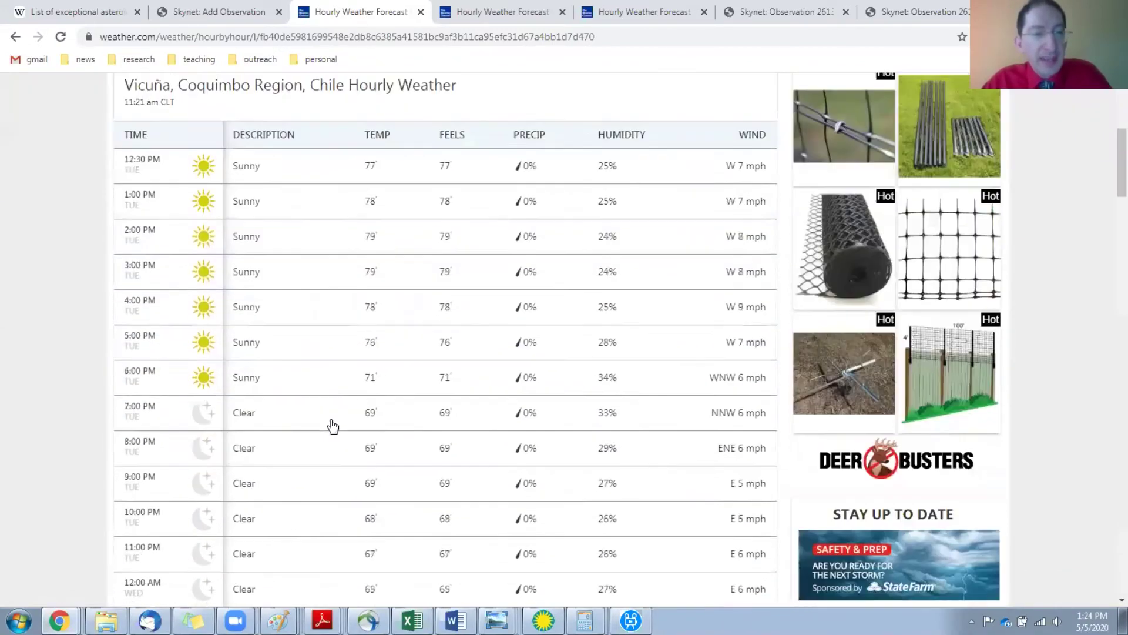
pyautogui.scroll(5, 331, 420)
pyautogui.scroll(-7, 331, 419)
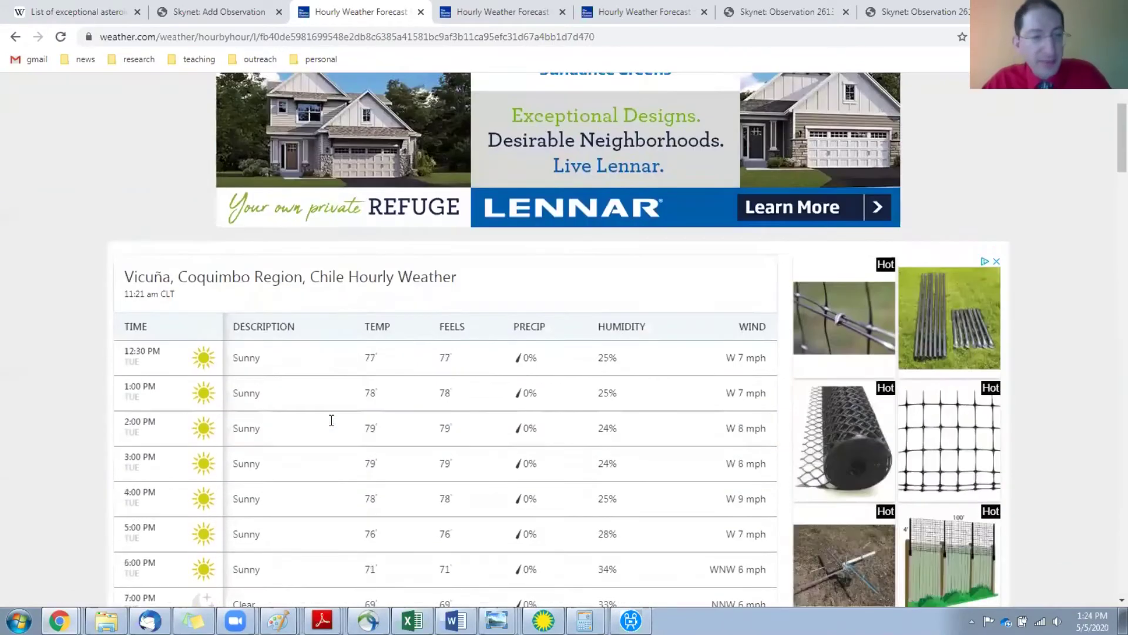
pyautogui.scroll(-2, 260, 369)
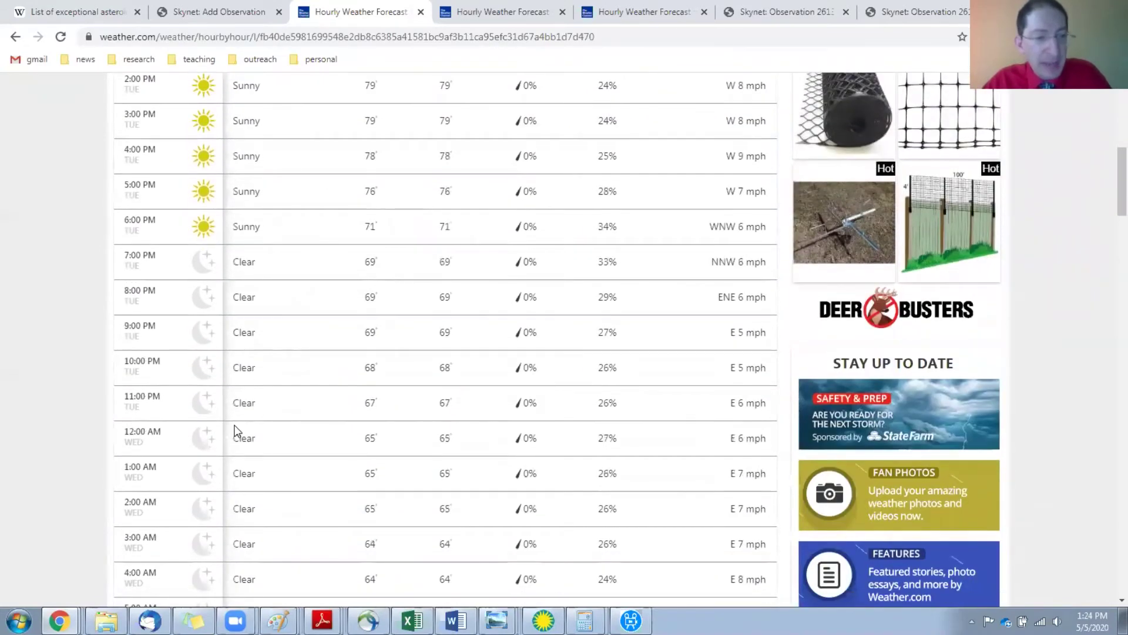
pyautogui.scroll(-2, 224, 369)
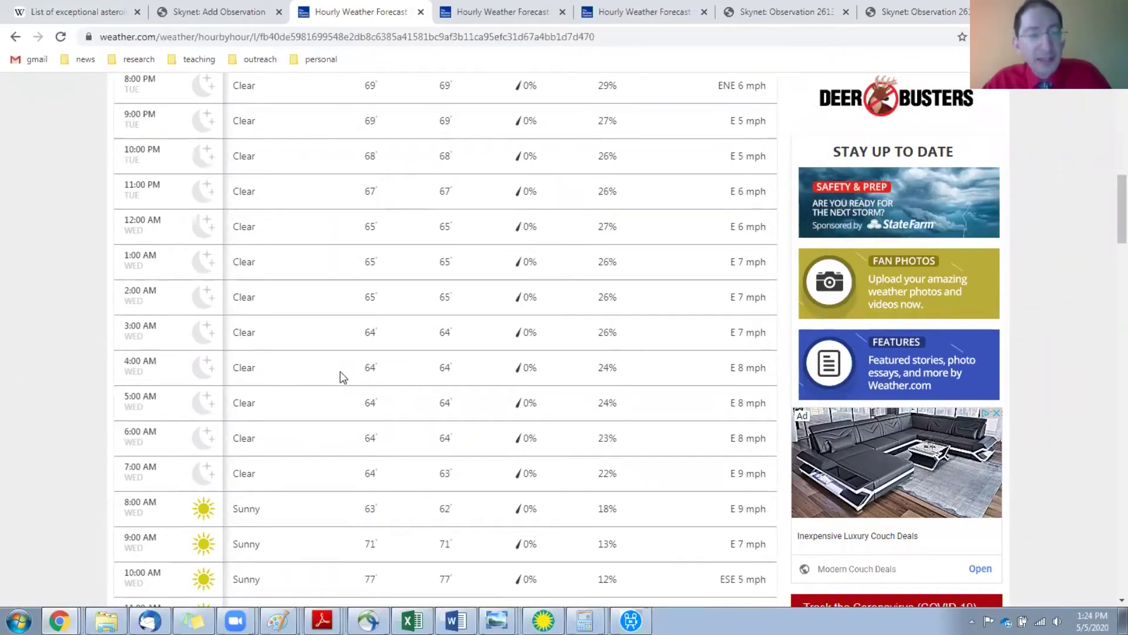
pyautogui.scroll(11, 342, 376)
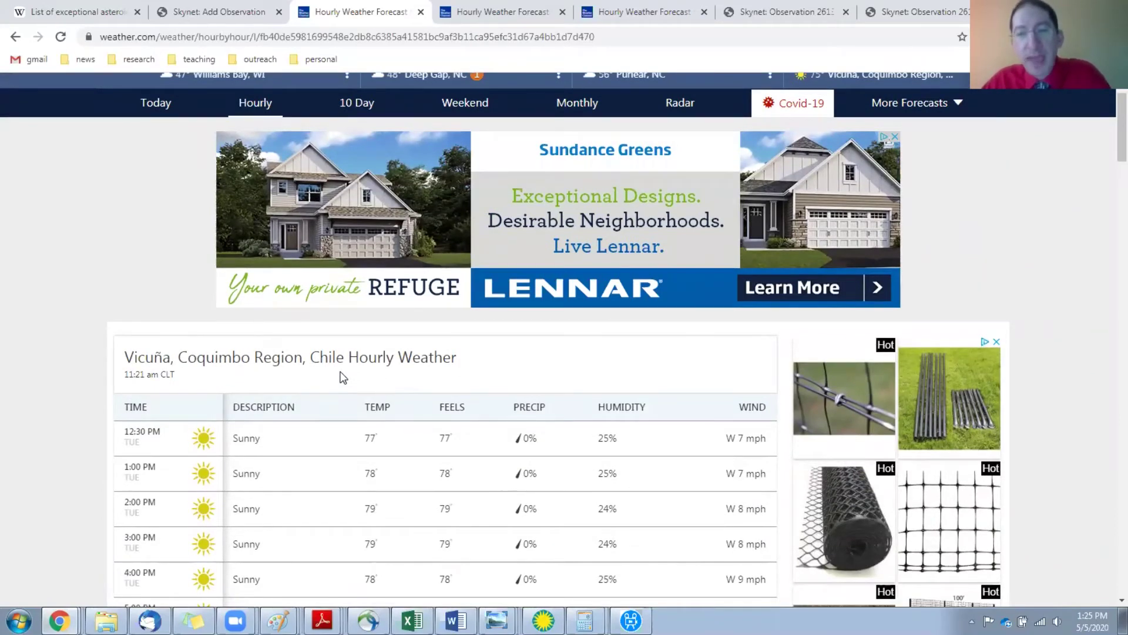
pyautogui.scroll(1, 342, 377)
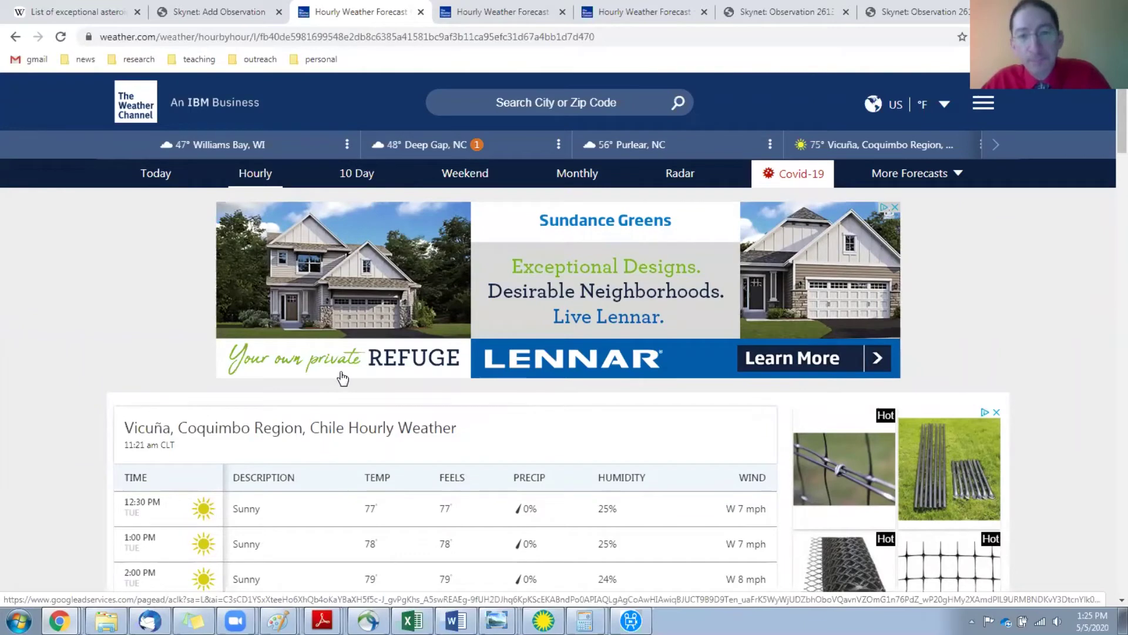
# Check Saskatoon's overnight forecast: clear skies, lows near 36°F, 5% precipitation
pyautogui.click(504, 13)
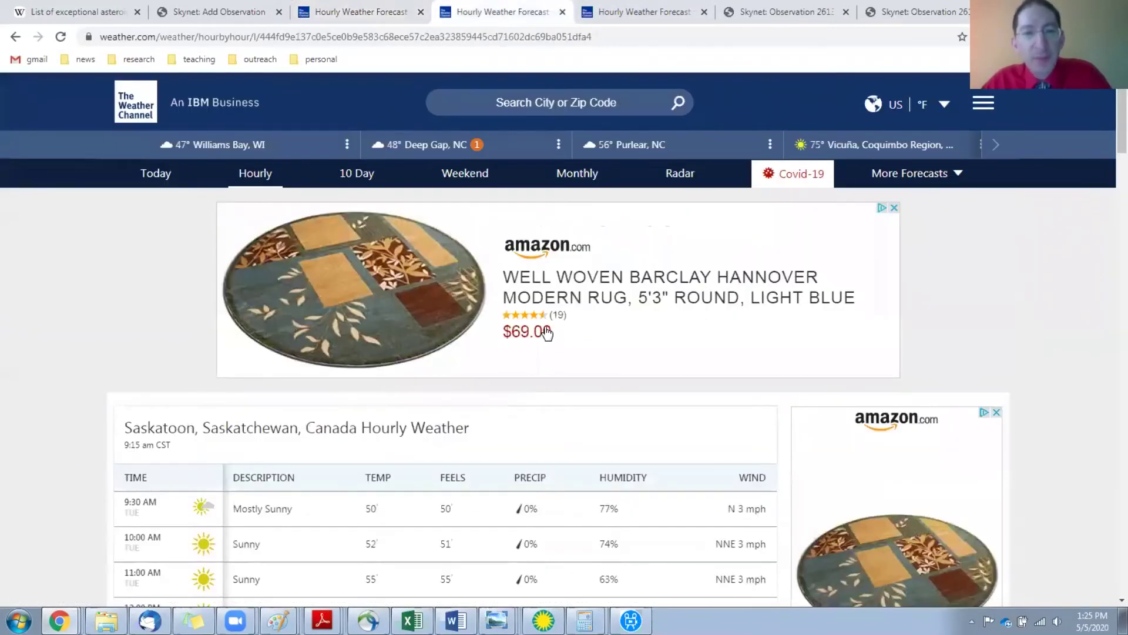
pyautogui.scroll(-5, 544, 331)
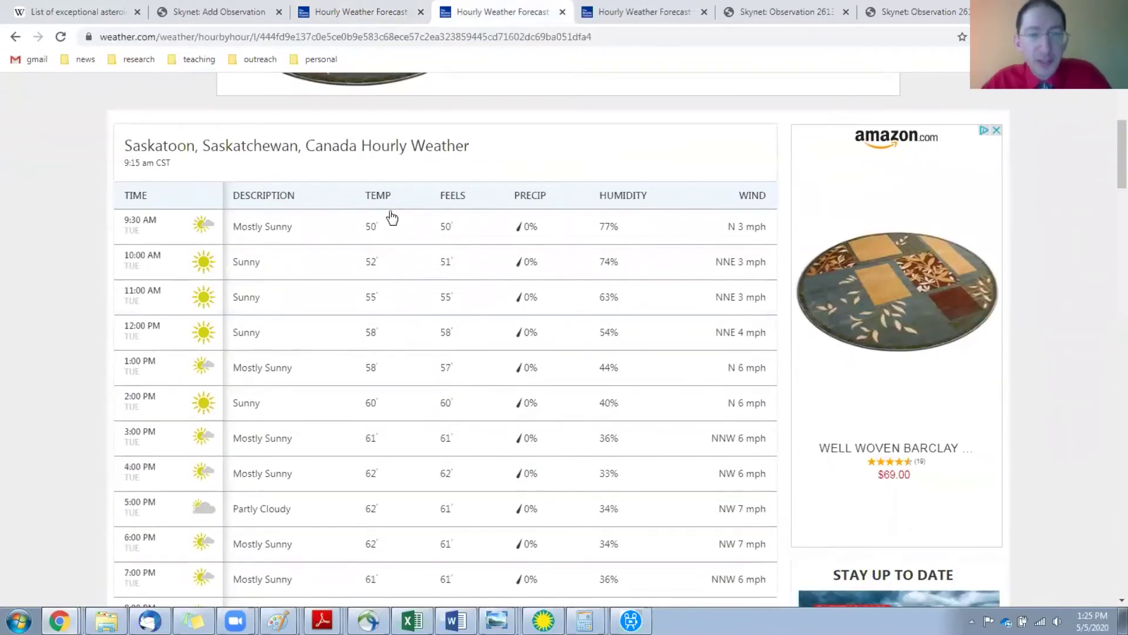
pyautogui.scroll(-4, 394, 221)
pyautogui.scroll(5, 396, 220)
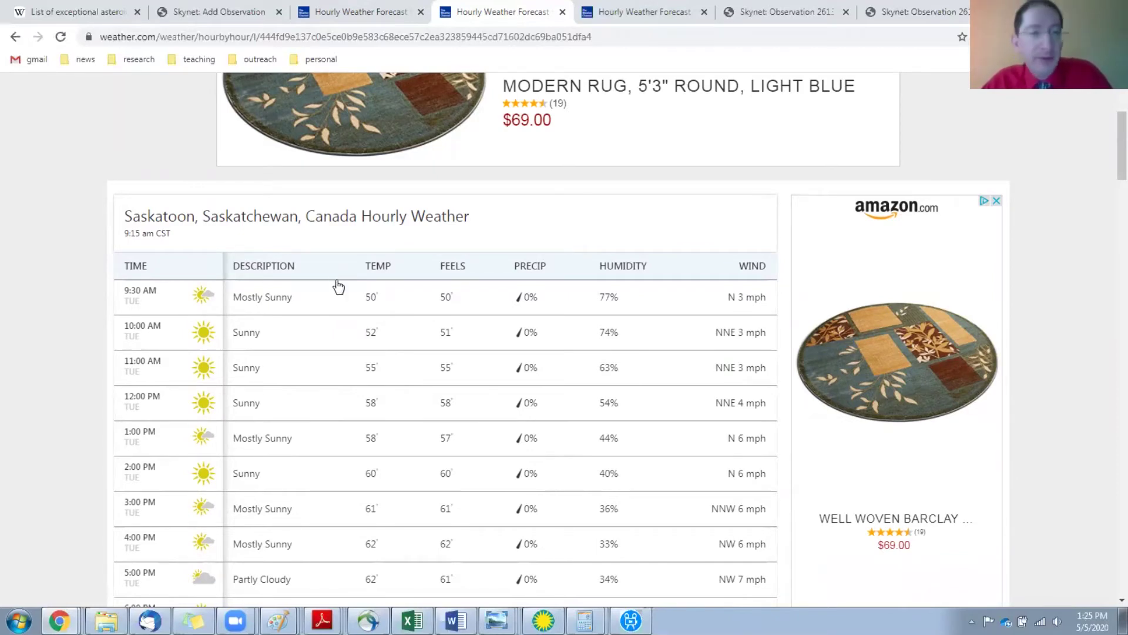
pyautogui.scroll(-8, 339, 284)
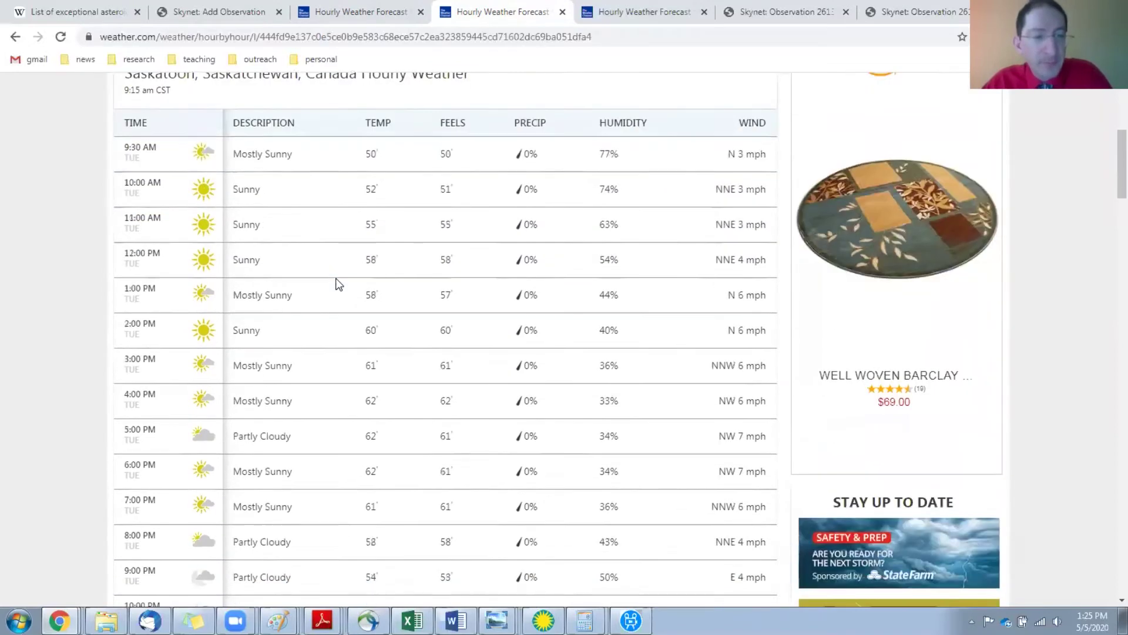
pyautogui.scroll(-1, 339, 284)
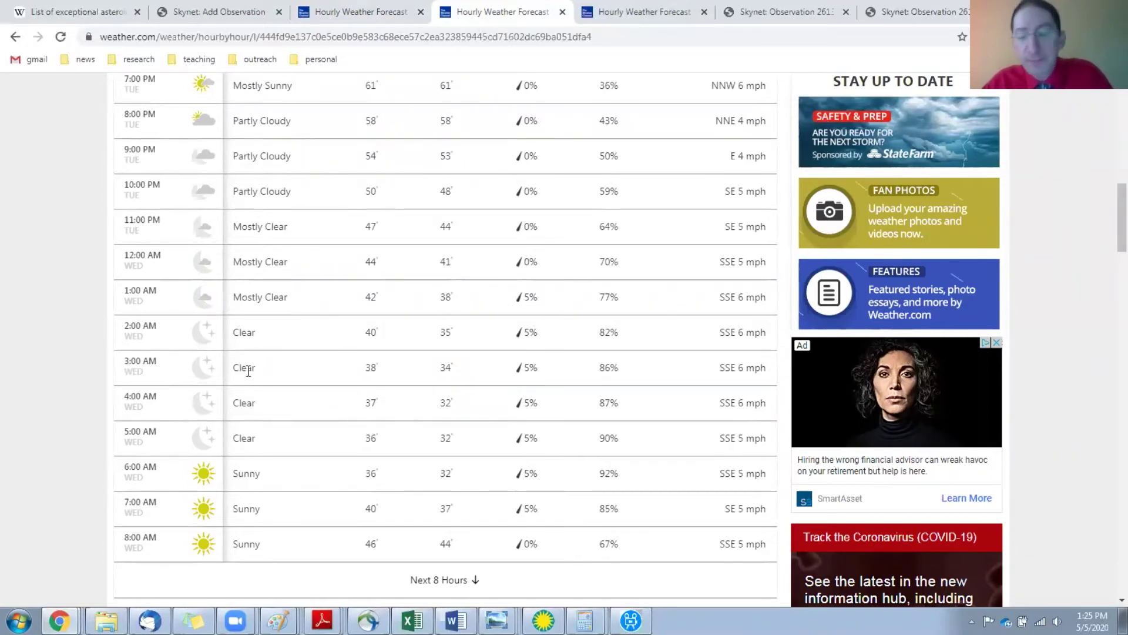
# Check Chapel Hill's overnight forecast: thunderstorms 10 PM–1 AM, then showers and clouds around 53–57°F
pyautogui.click(641, 12)
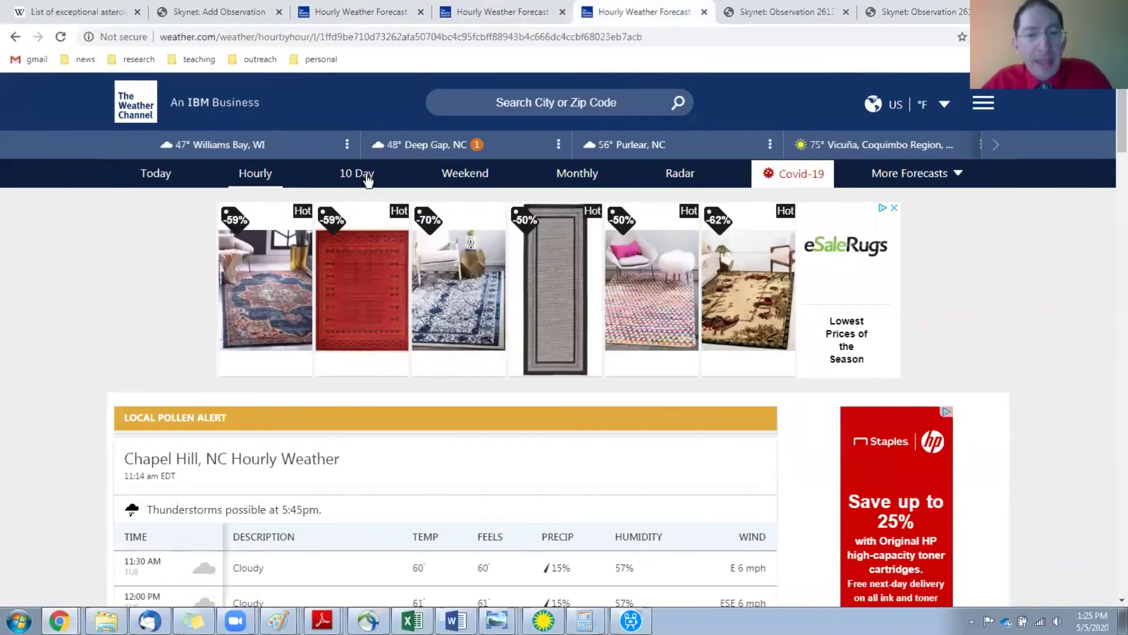
pyautogui.scroll(-2, 367, 179)
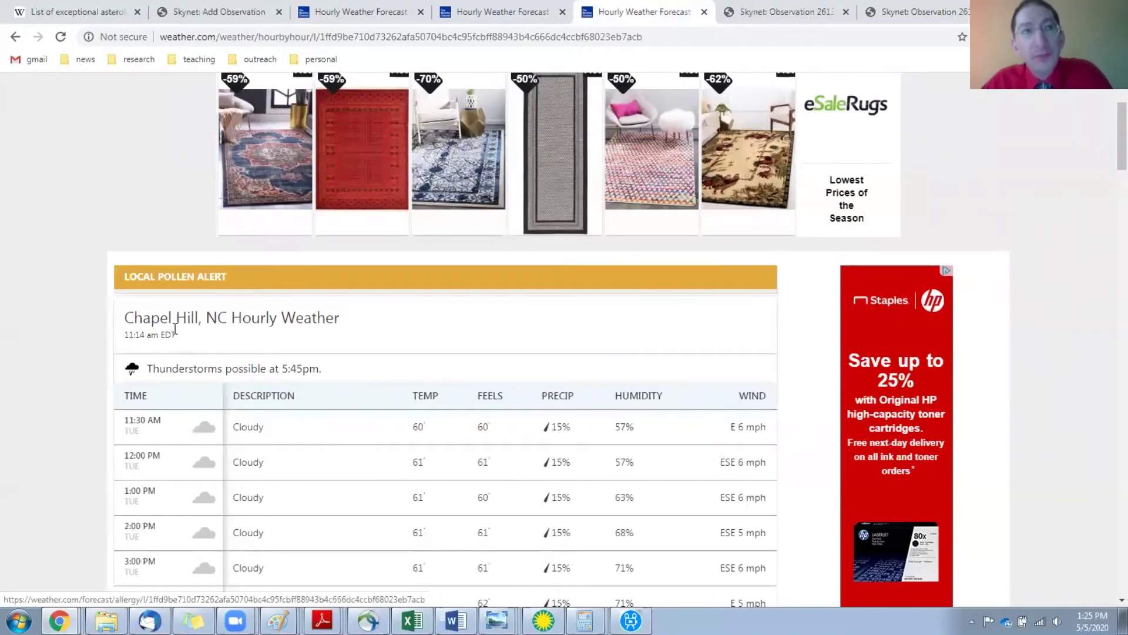
pyautogui.scroll(-7, 176, 332)
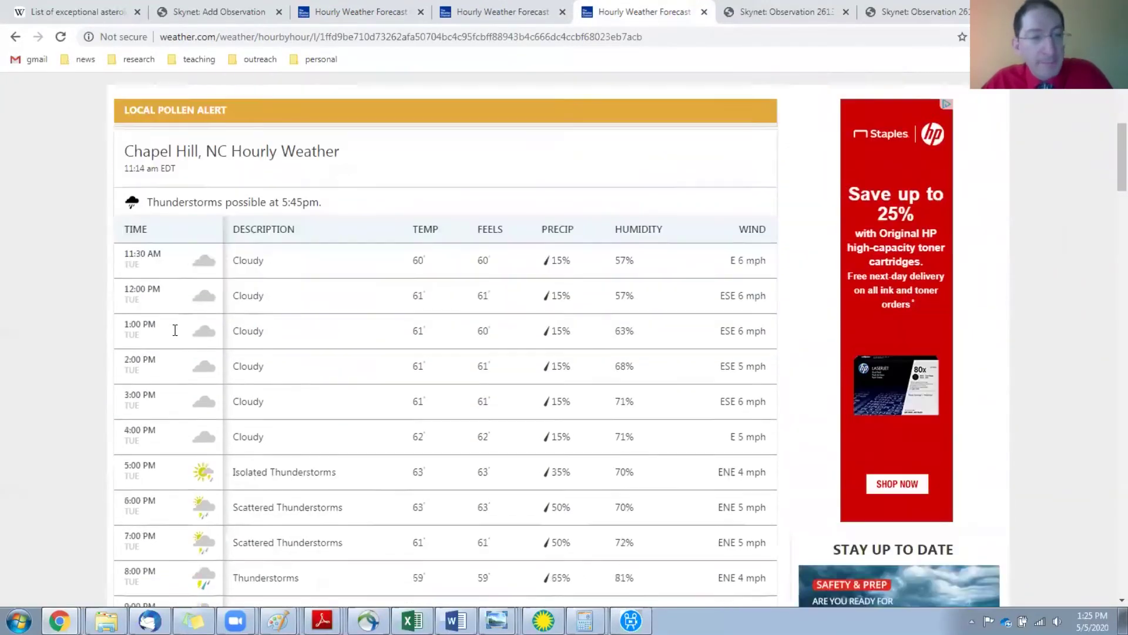
pyautogui.scroll(-5, 180, 337)
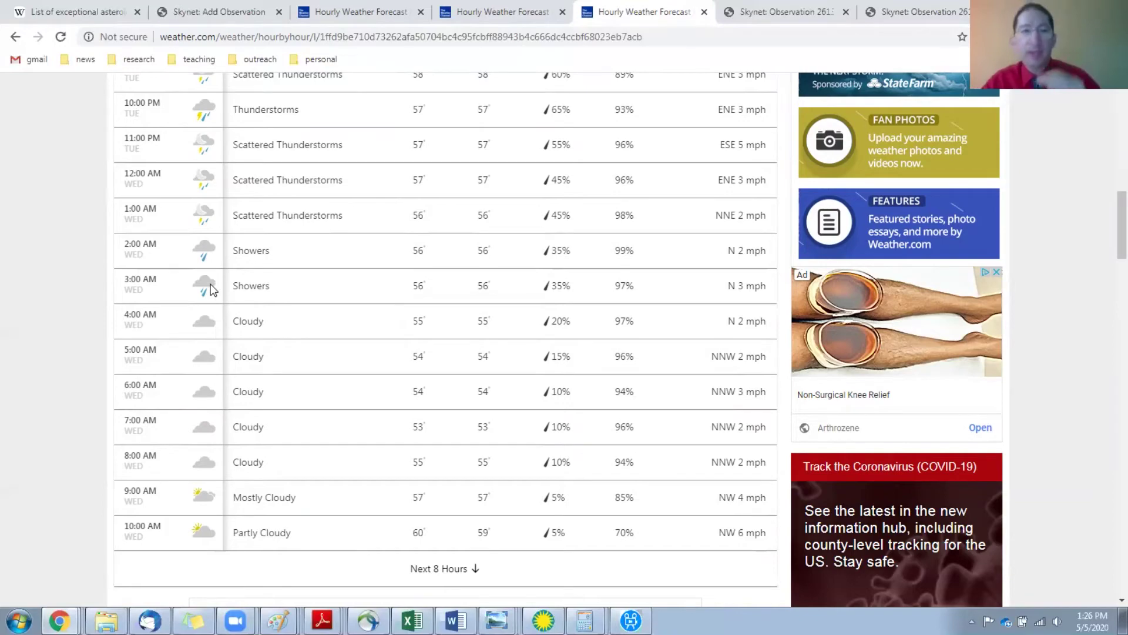
# On the Patientia form, change Max Sun Elevation from -18.0 to -12.0 and Min Visible Hours to 0.5
pyautogui.click(225, 12)
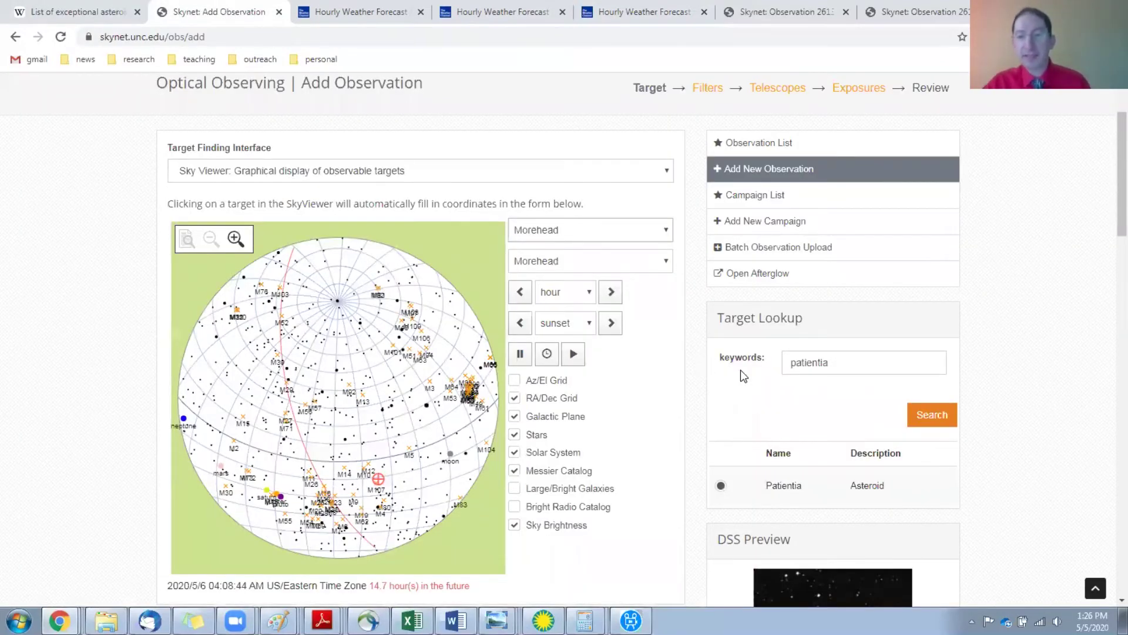
pyautogui.scroll(-7, 730, 376)
pyautogui.scroll(-4, 730, 379)
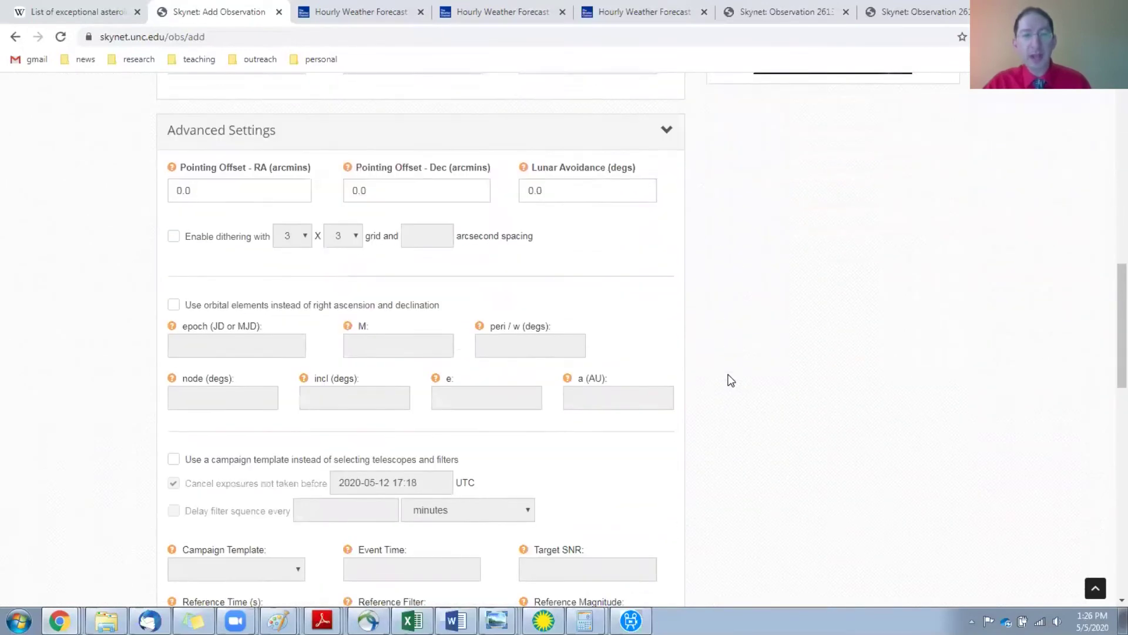
pyautogui.scroll(5, 728, 377)
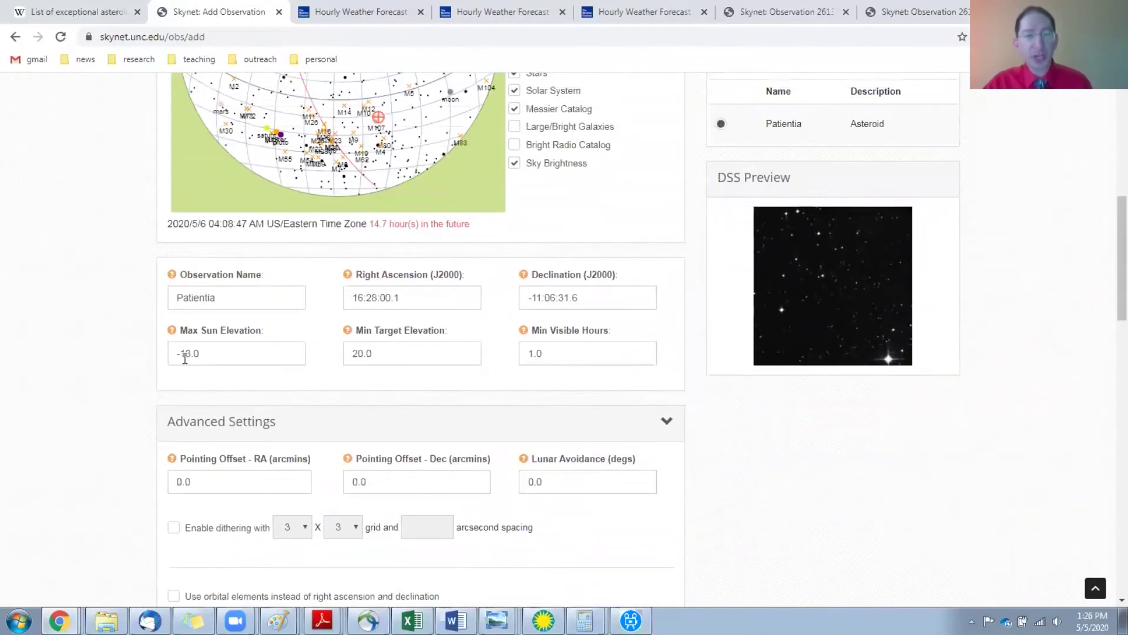
pyautogui.click(184, 357)
pyautogui.press('BackSpace')
pyautogui.write('2')
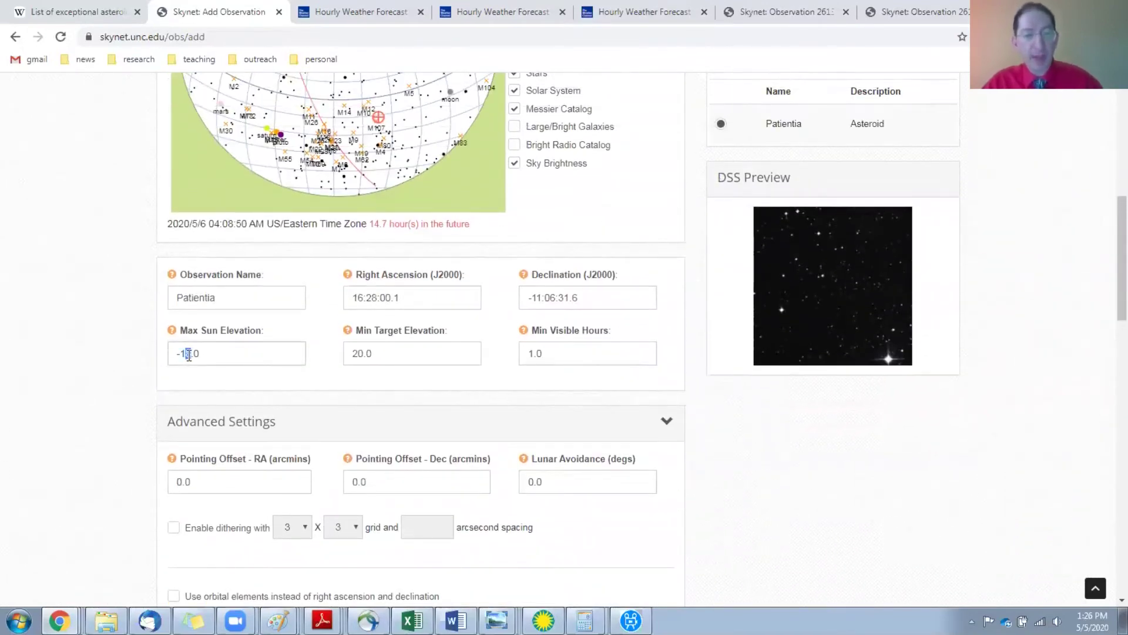
pyautogui.moveTo(542, 353); pyautogui.dragTo(520, 355)
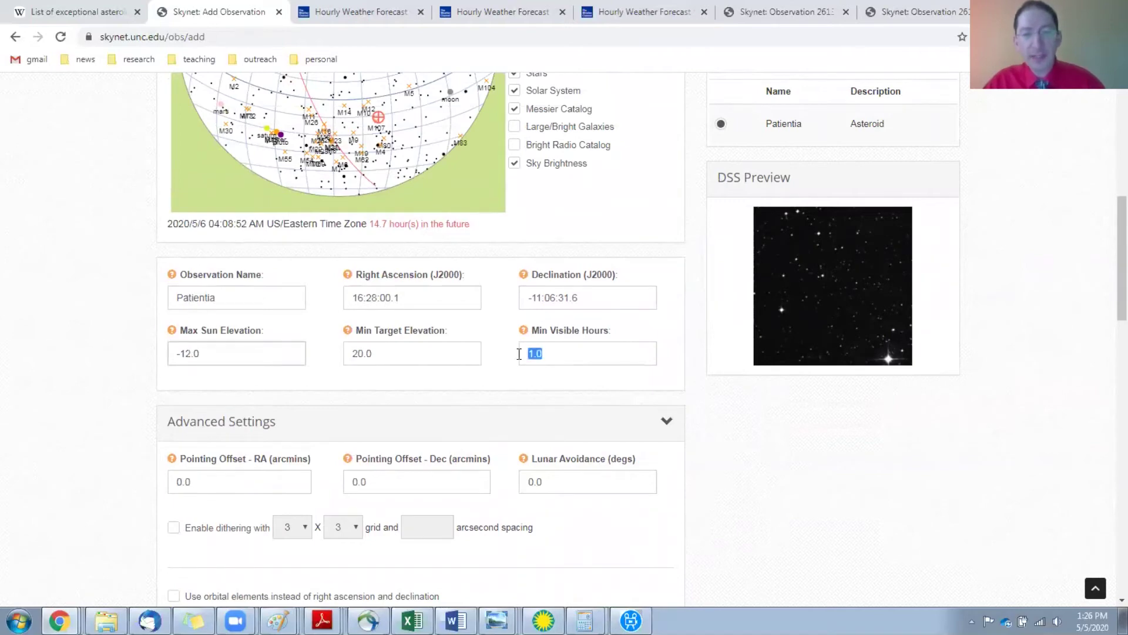
pyautogui.write('0.5')
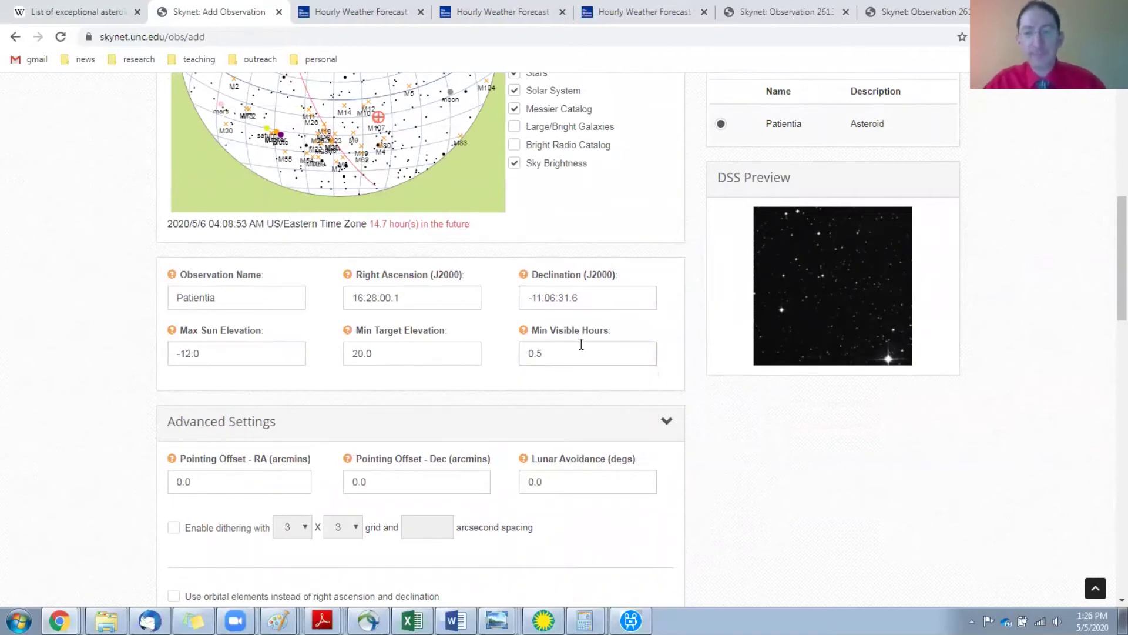
pyautogui.click(667, 422)
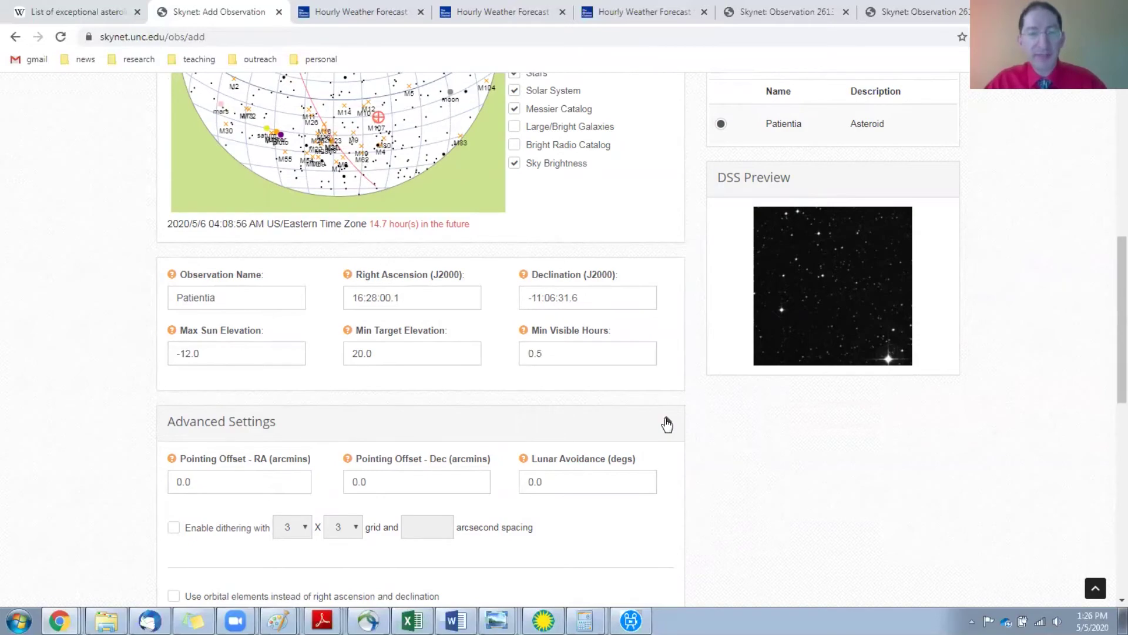
pyautogui.scroll(-7, 667, 423)
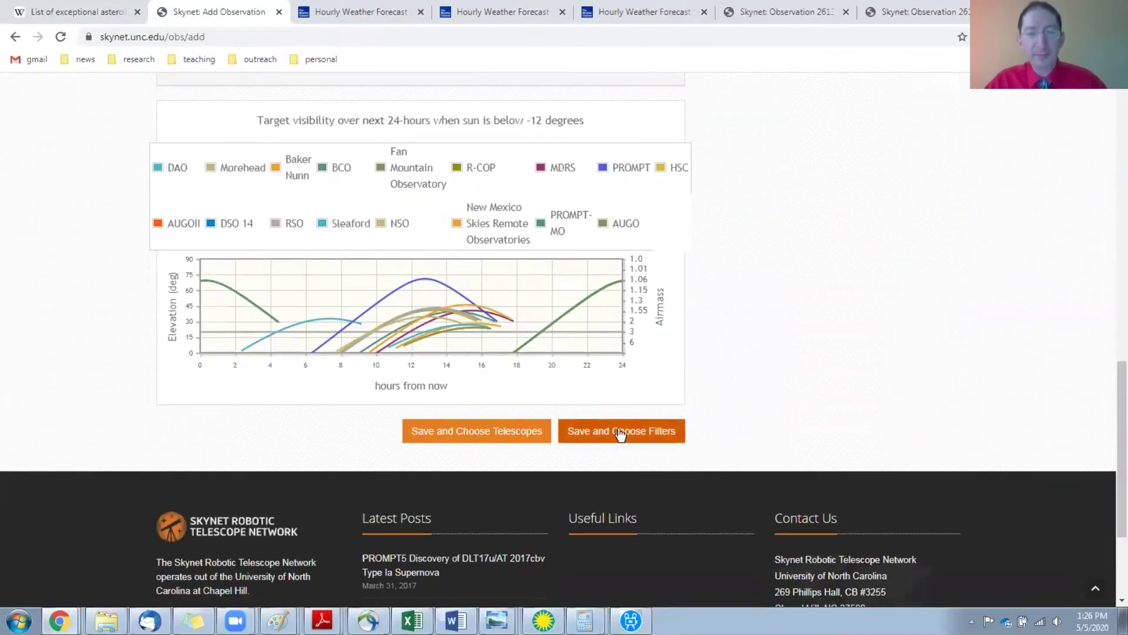
# Save the target settings and then the filter choice
pyautogui.click(621, 434)
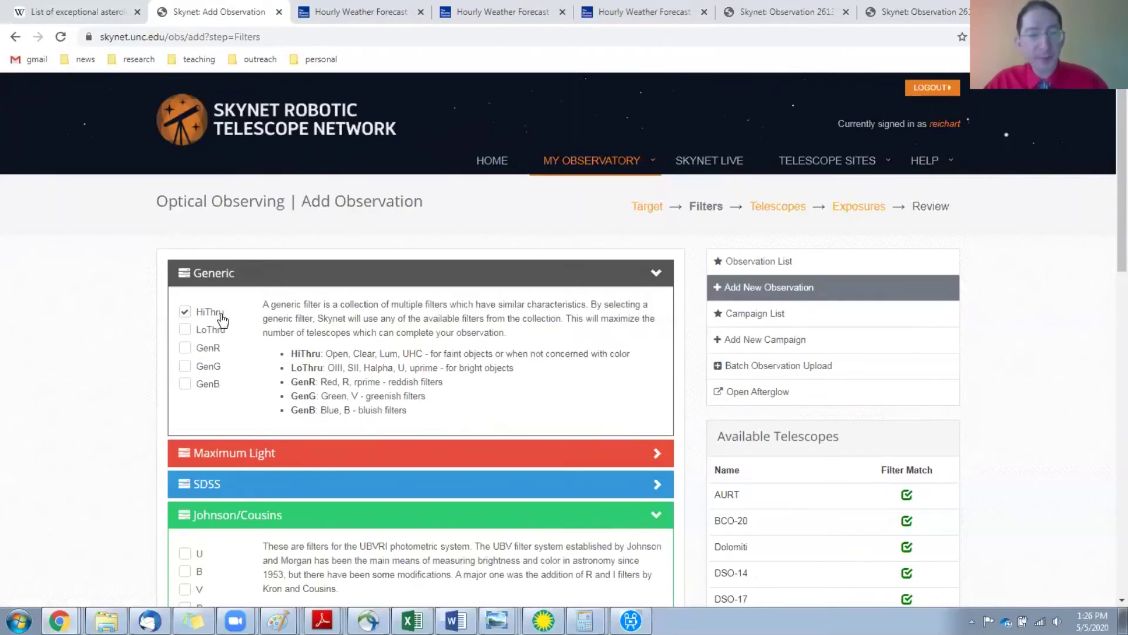
pyautogui.scroll(-5, 222, 320)
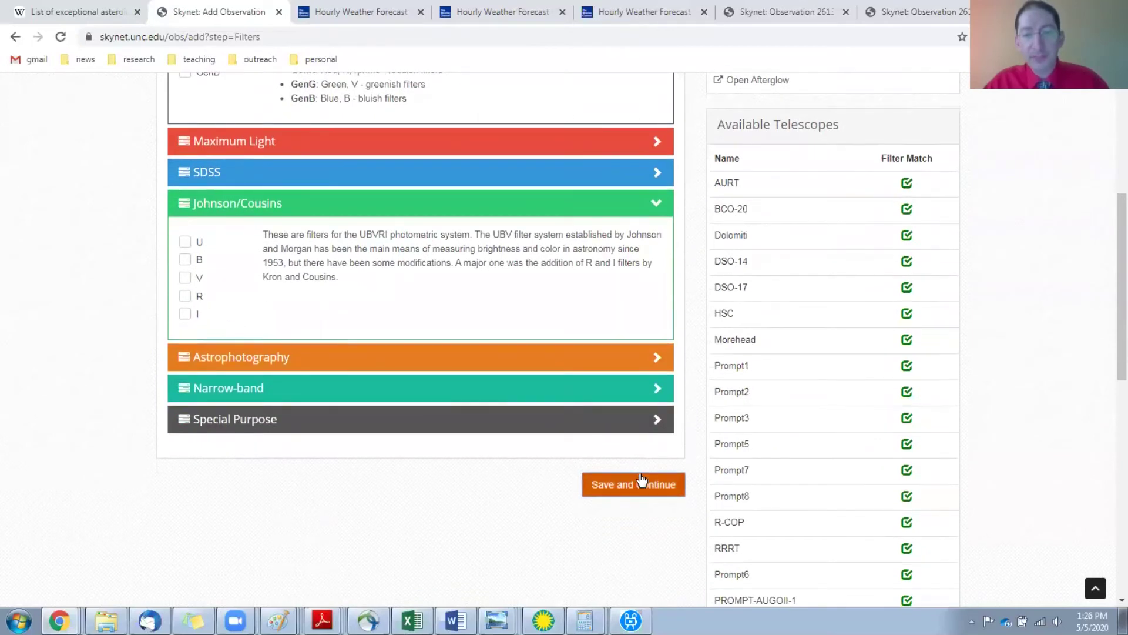
pyautogui.click(639, 479)
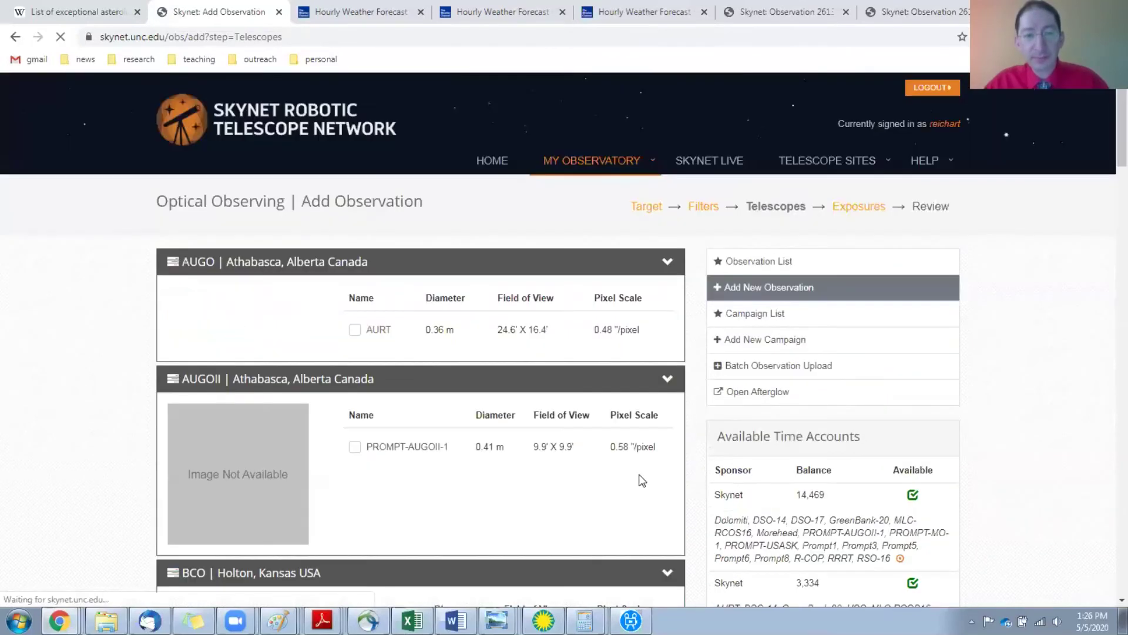
# Confirm Prompt5 is the only telescope checked and save the telescope choice
pyautogui.scroll(-5, 610, 457)
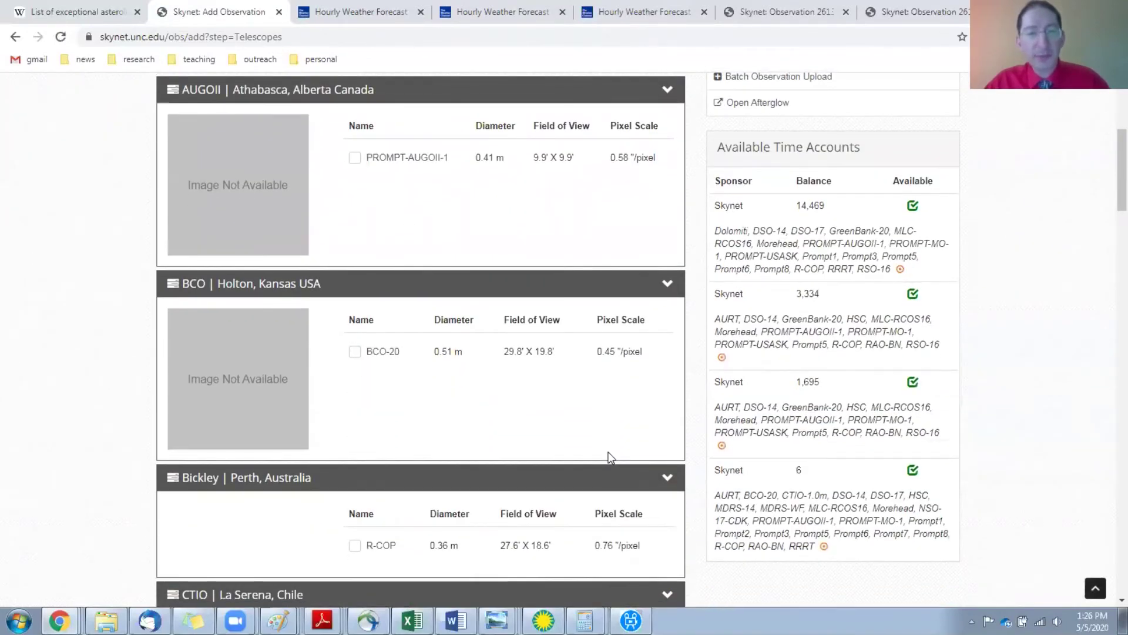
pyautogui.scroll(-6, 610, 457)
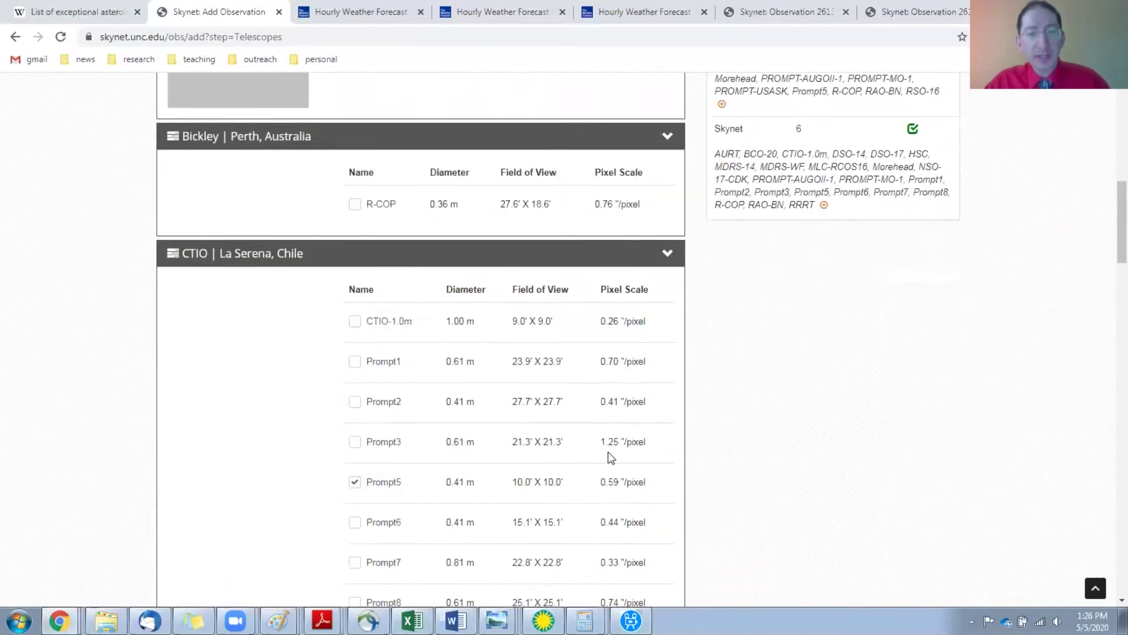
pyautogui.scroll(-2, 449, 420)
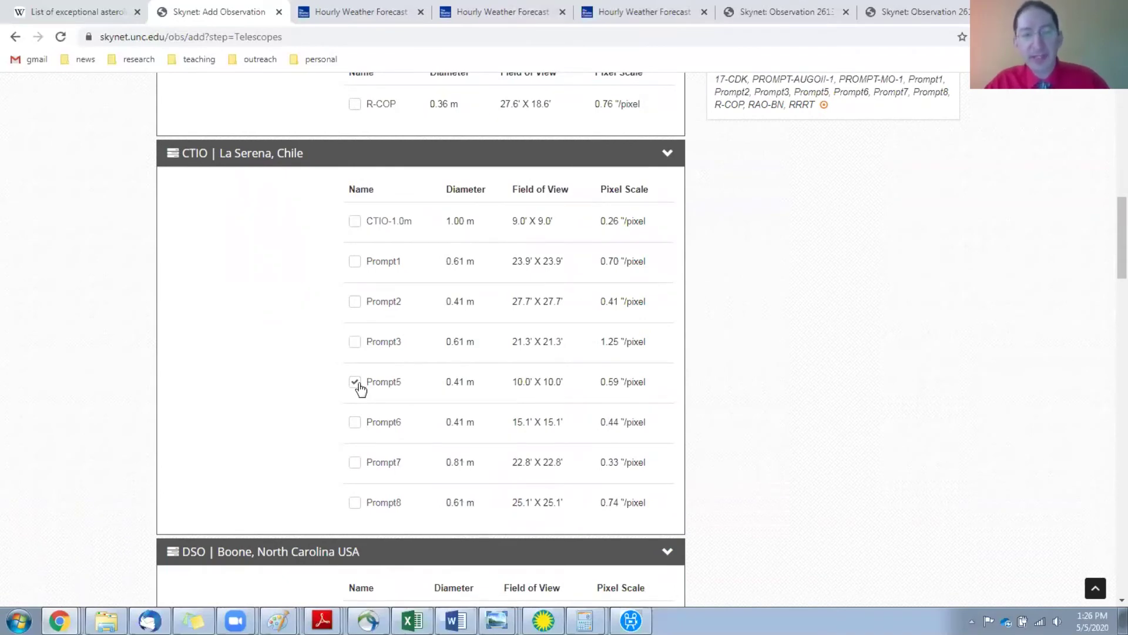
pyautogui.scroll(-10, 360, 389)
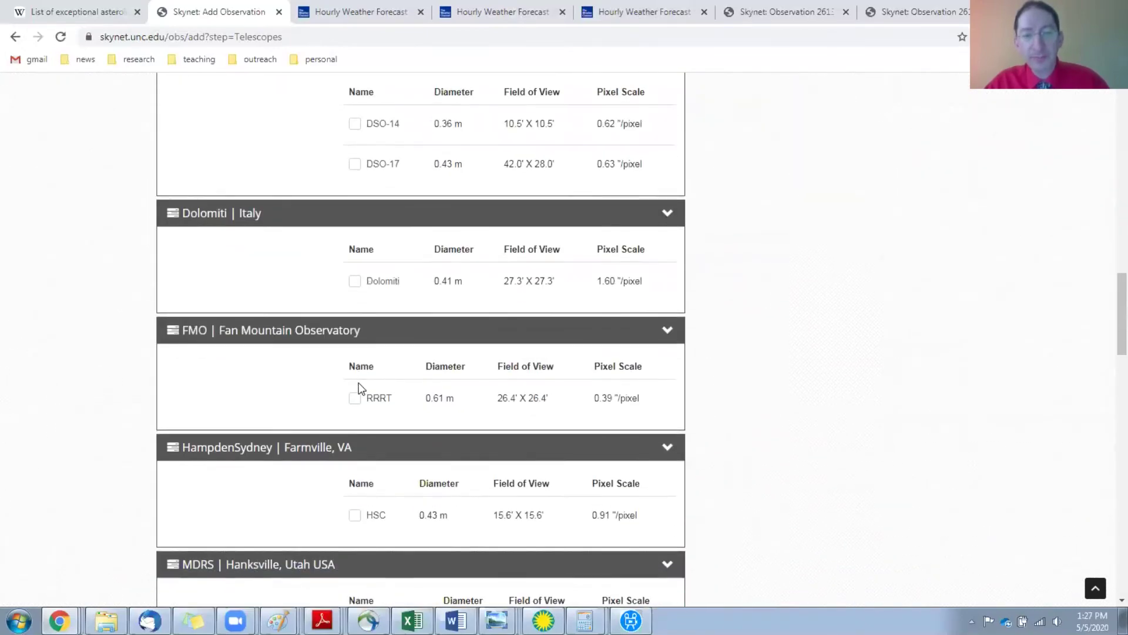
pyautogui.scroll(-4, 360, 388)
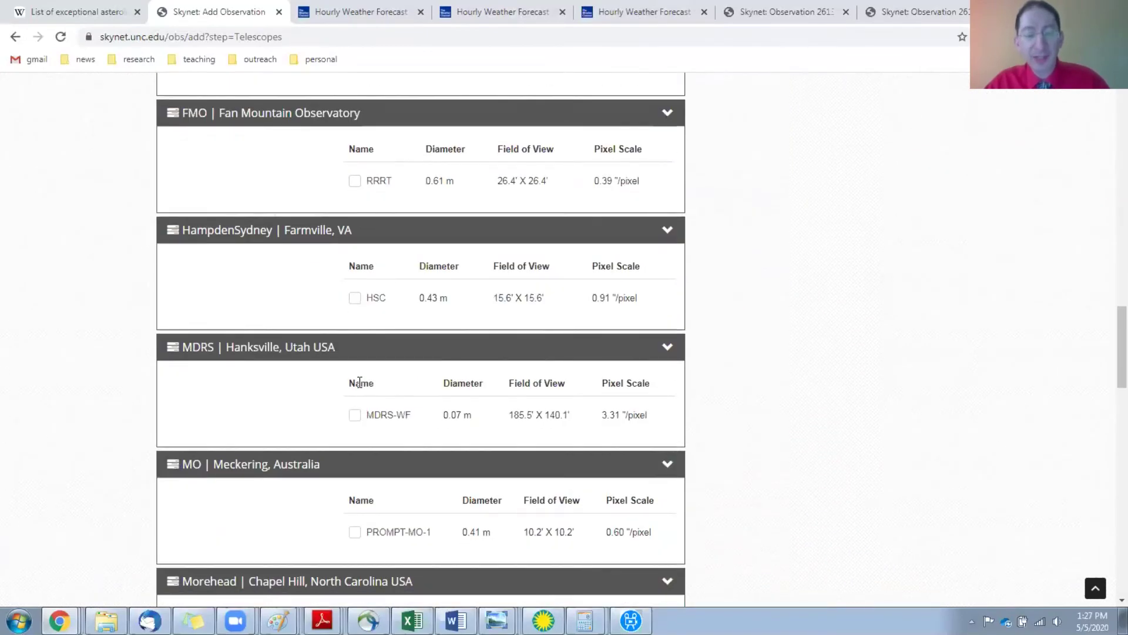
pyautogui.scroll(-1, 359, 383)
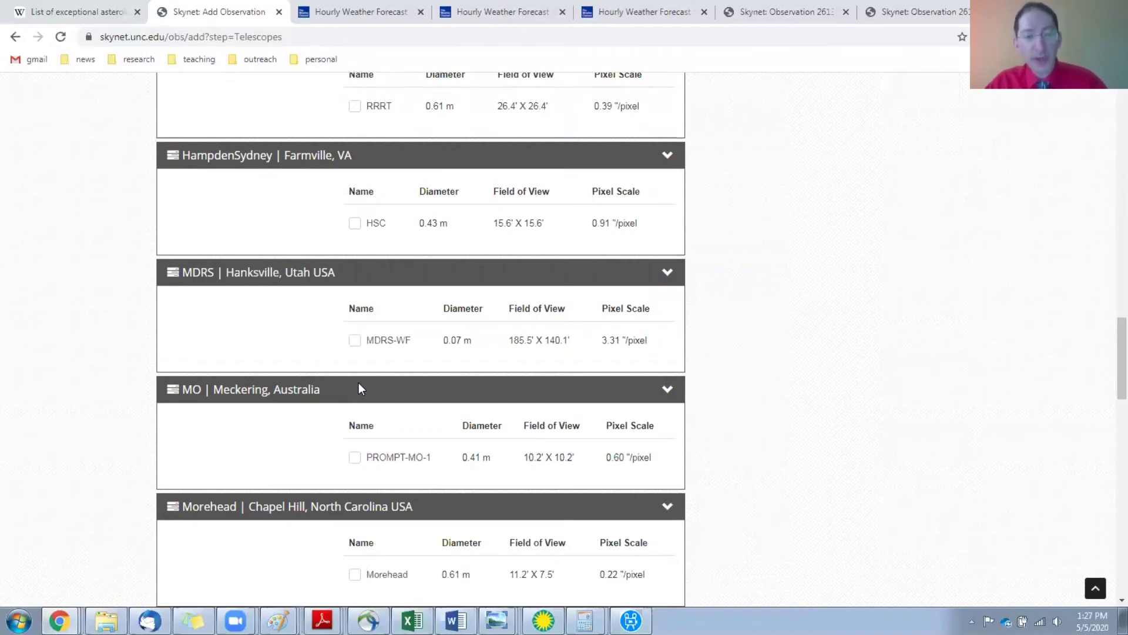
pyautogui.scroll(-12, 359, 385)
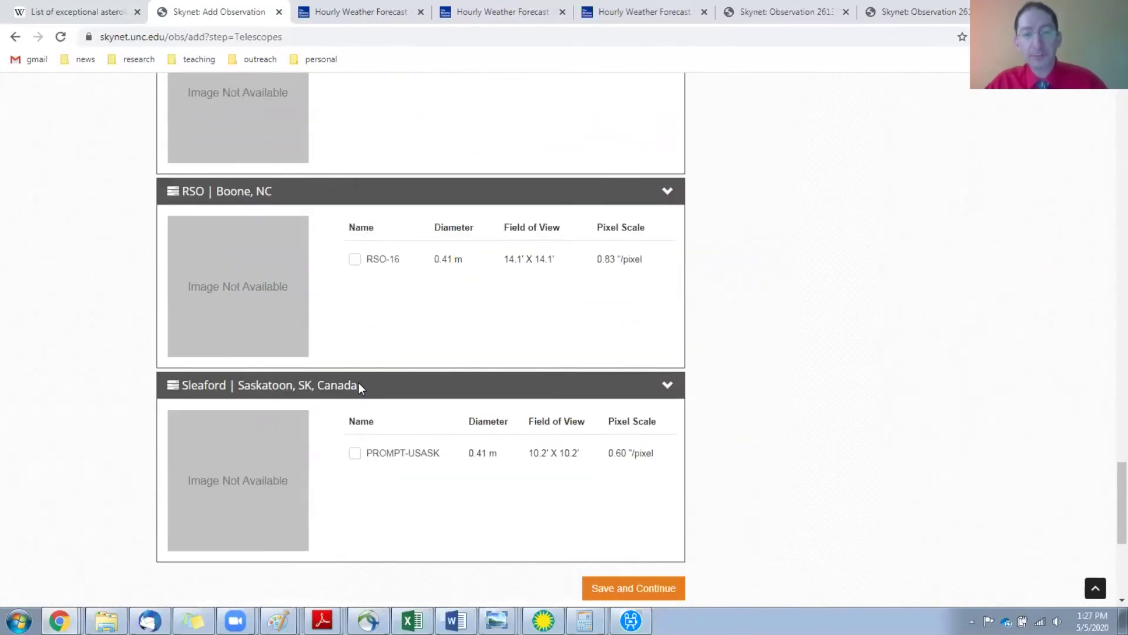
pyautogui.scroll(-2, 359, 382)
pyautogui.click(609, 470)
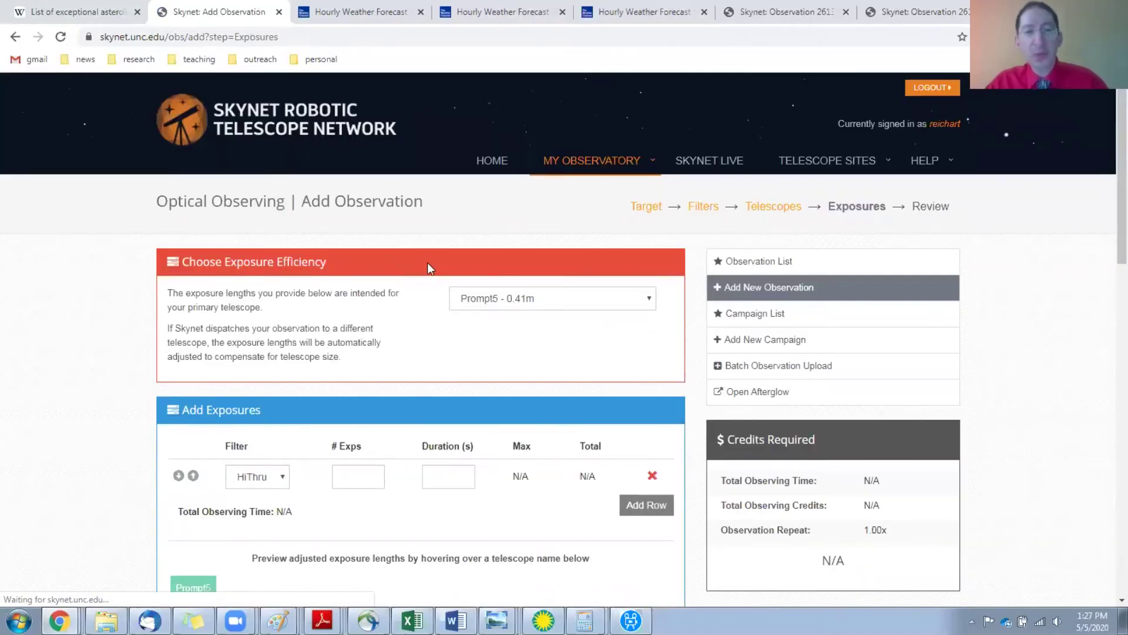
# Keep Prompt5 - 0.41m as primary and enter 15 HiThru exposures of 40 seconds
pyautogui.click(483, 299)
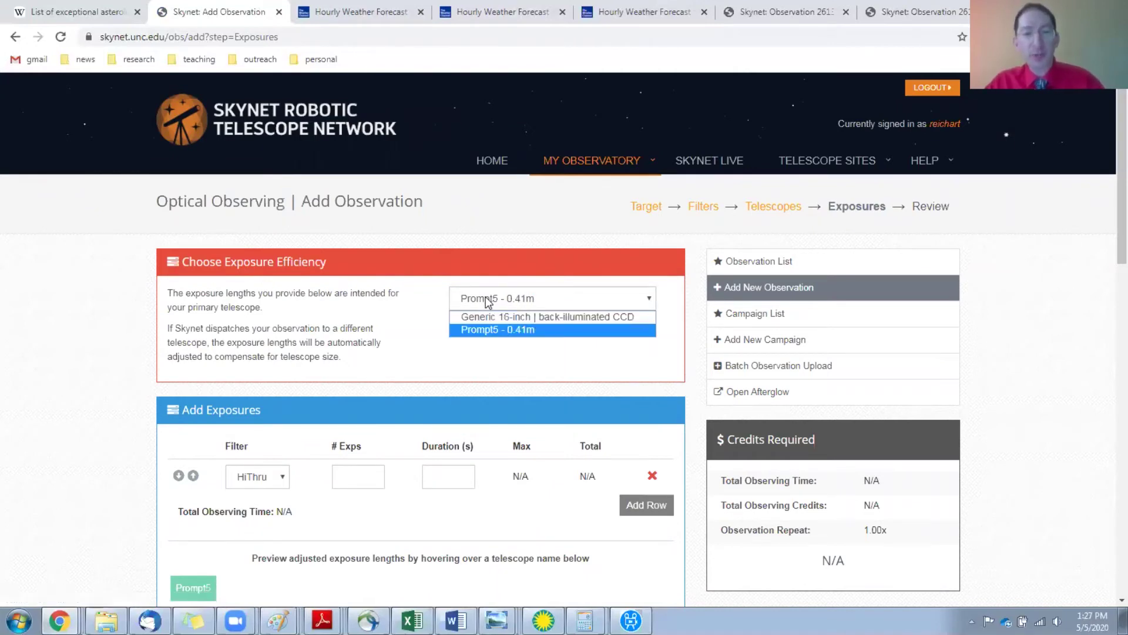
pyautogui.click(479, 329)
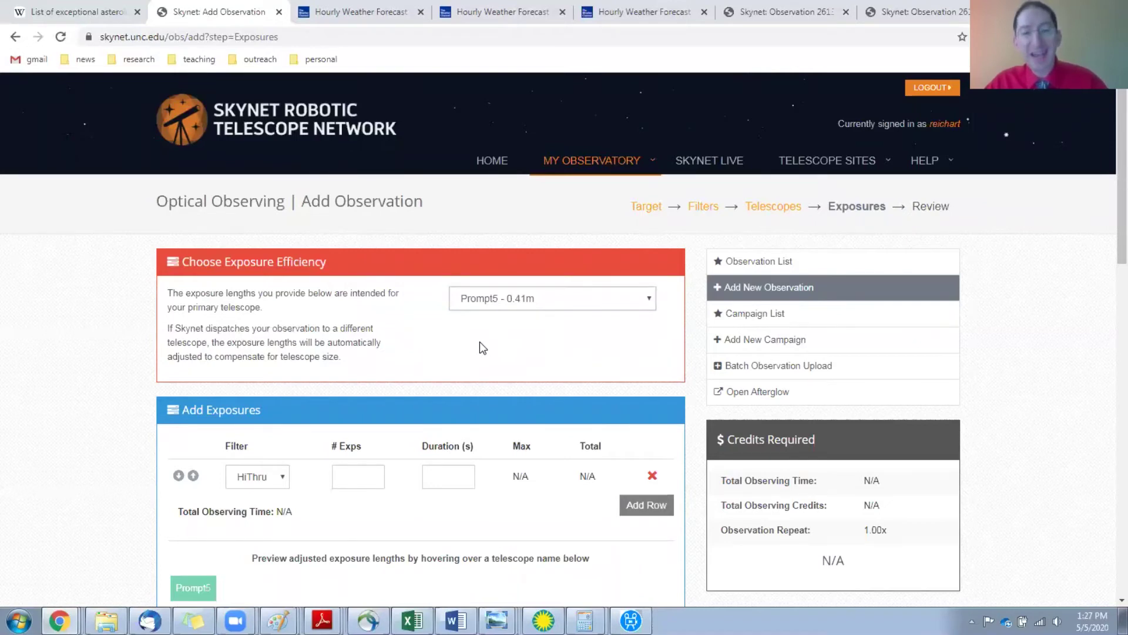
pyautogui.scroll(-1, 479, 346)
pyautogui.click(360, 397)
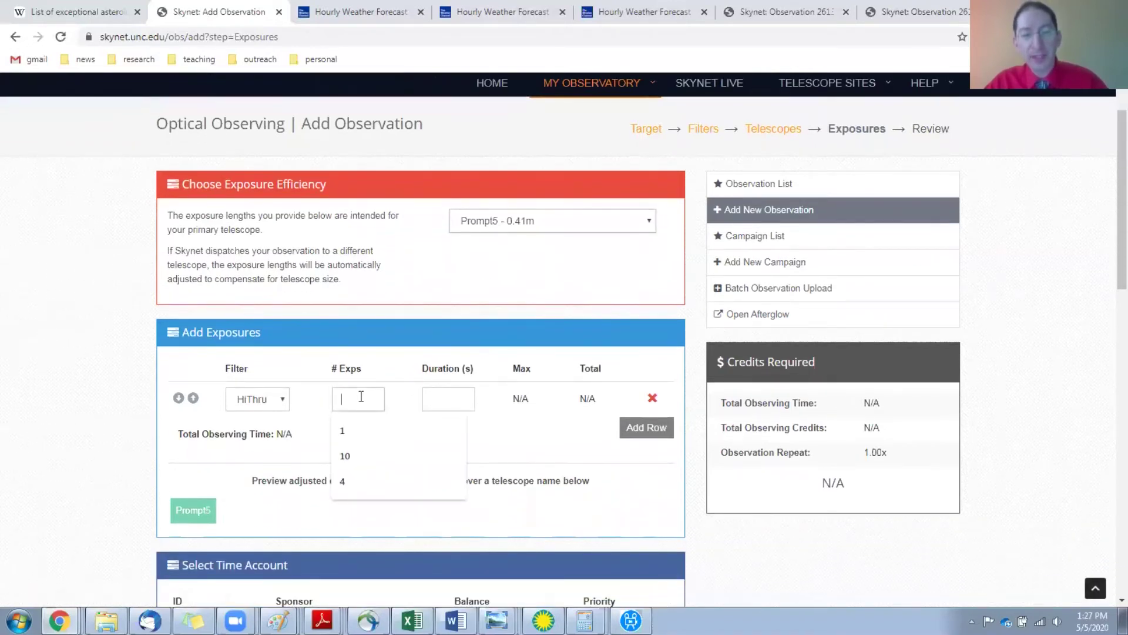
pyautogui.write('15')
pyautogui.click(444, 395)
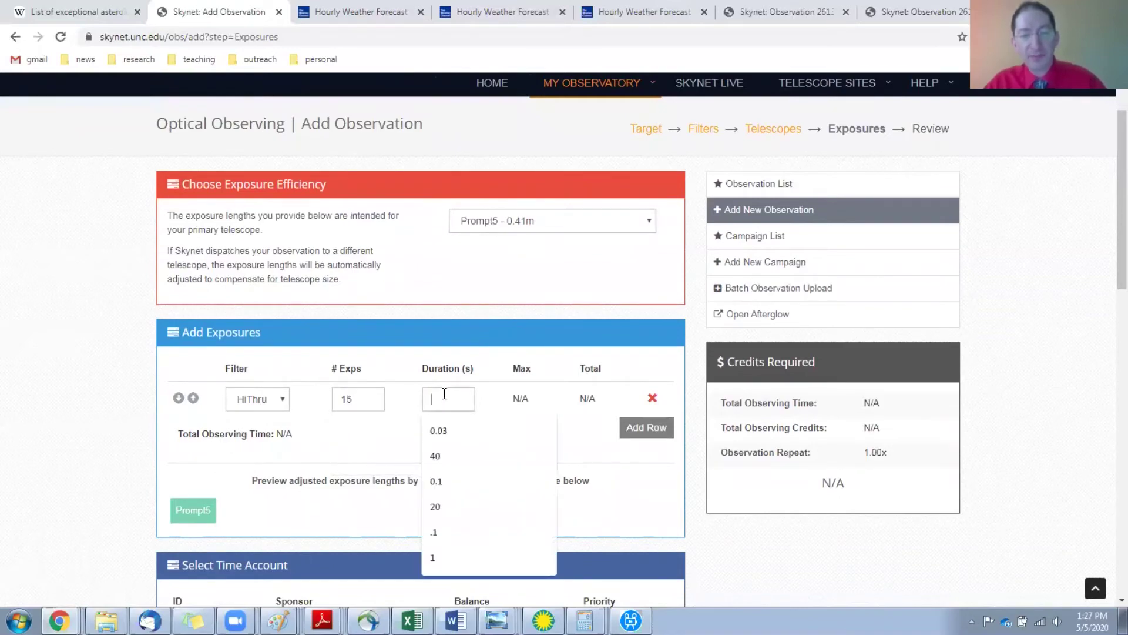
pyautogui.write('40')
pyautogui.click(104, 386)
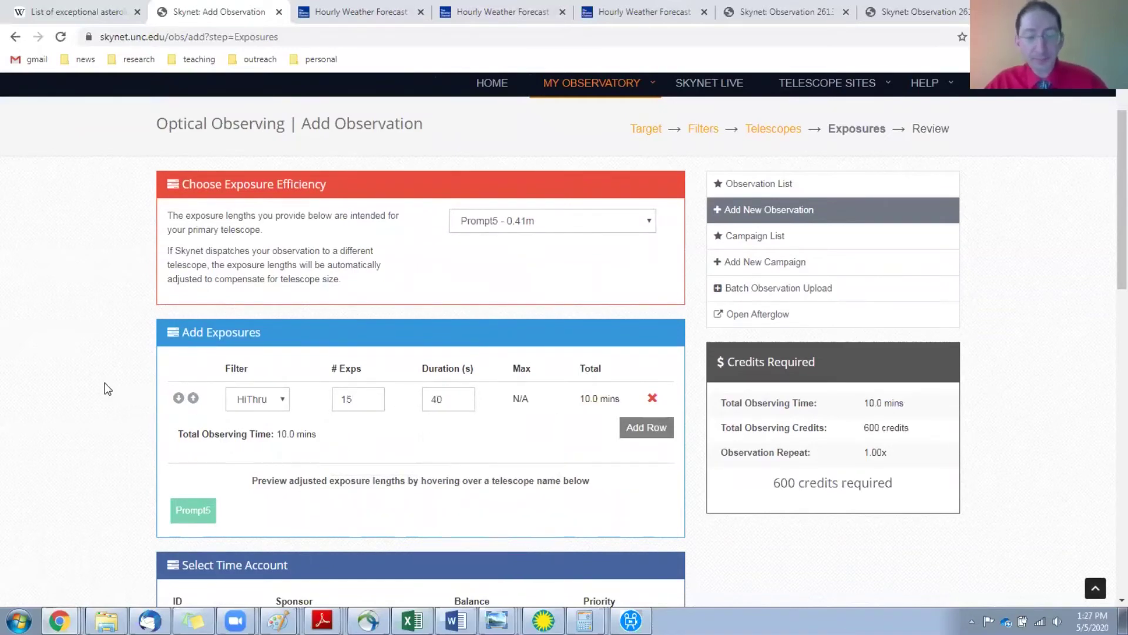
pyautogui.scroll(-7, 106, 388)
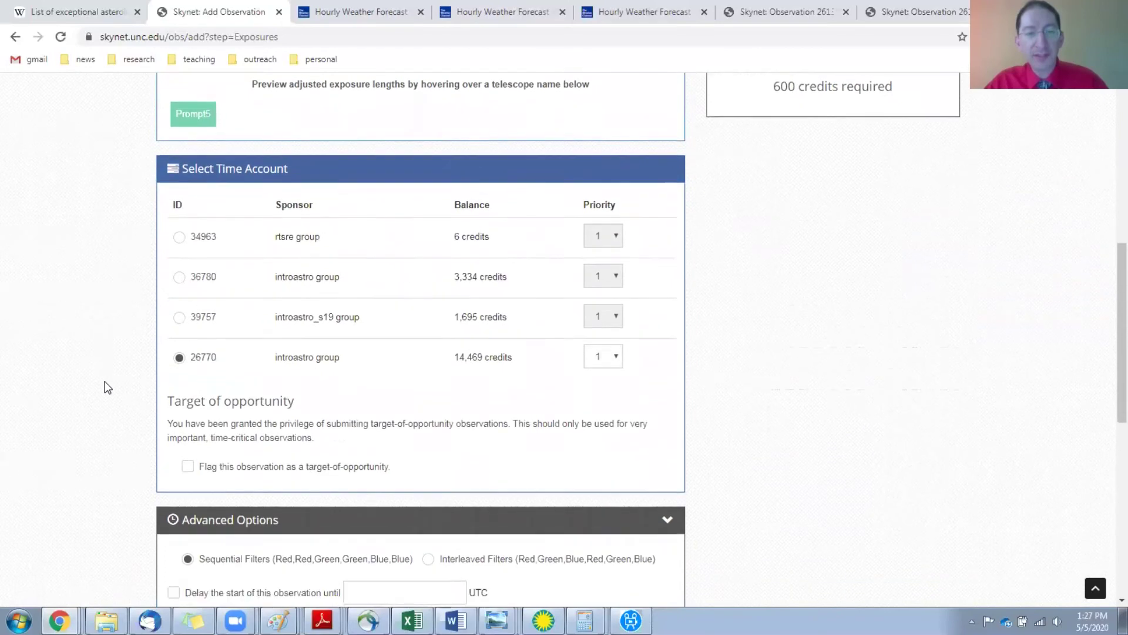
# Check 'Flag this observation as a target-of-opportunity' under the time account section
pyautogui.scroll(-1, 107, 388)
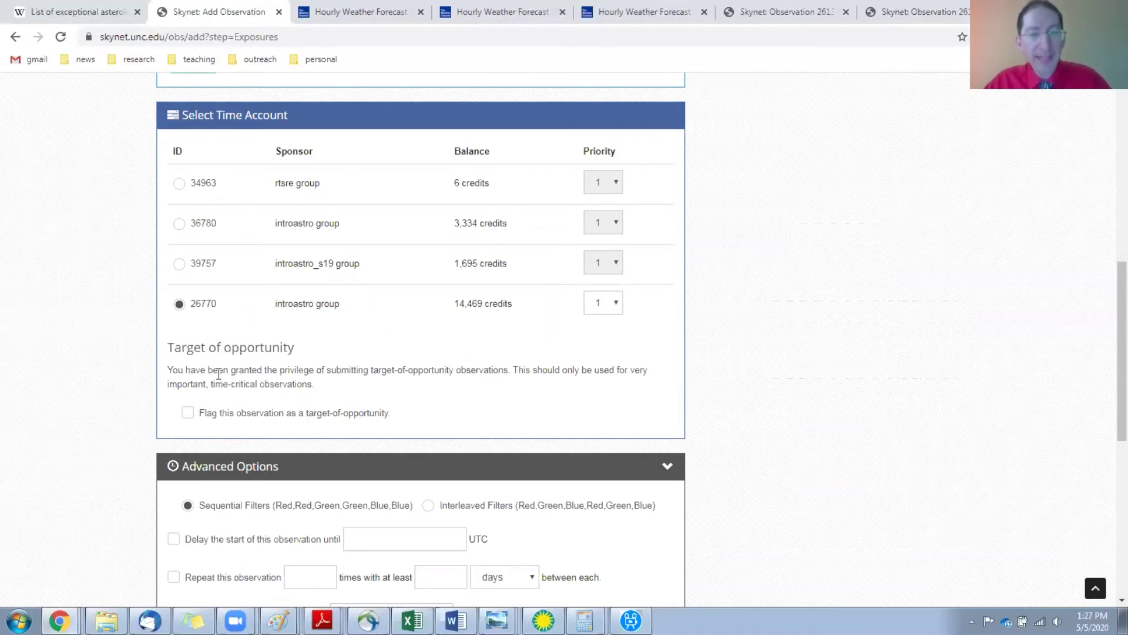
pyautogui.click(189, 414)
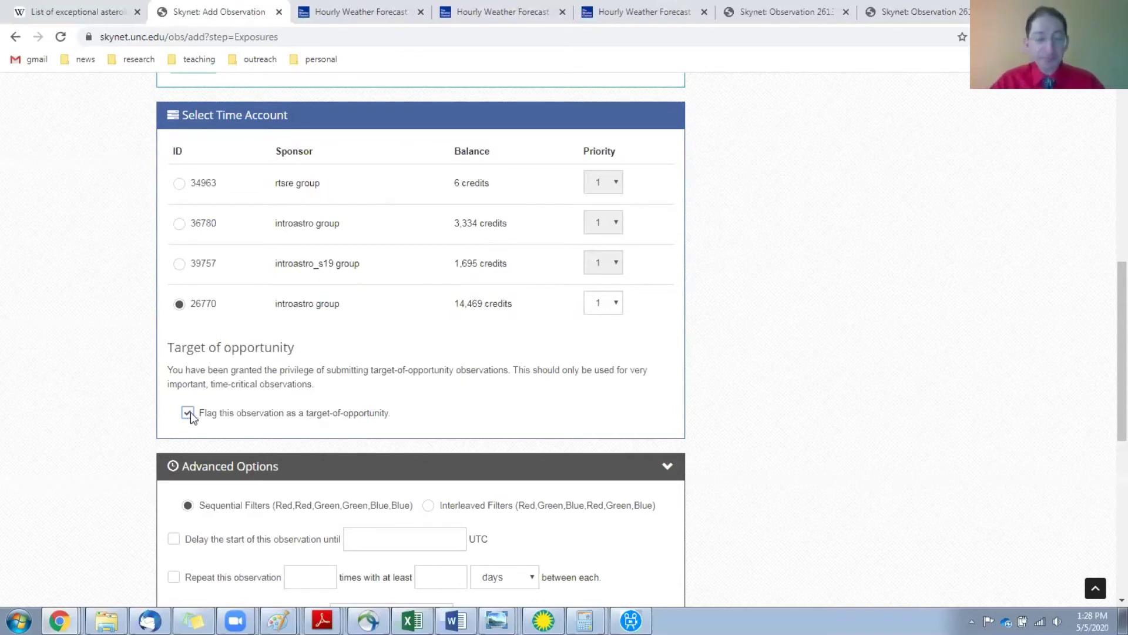
pyautogui.scroll(-4, 190, 411)
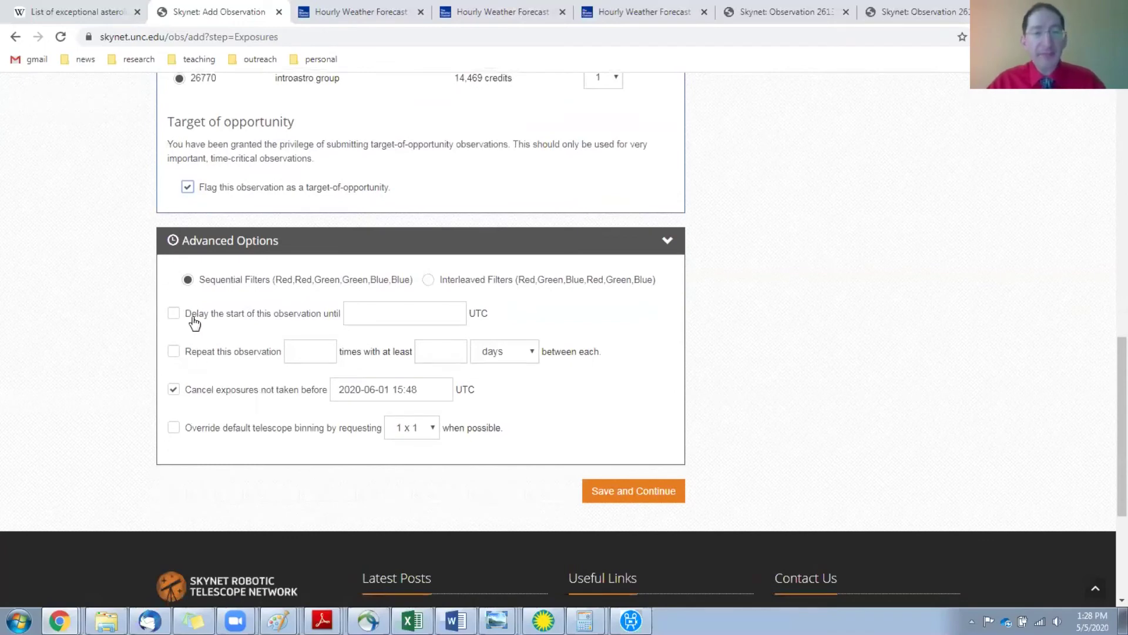
pyautogui.click(173, 312)
pyautogui.click(360, 313)
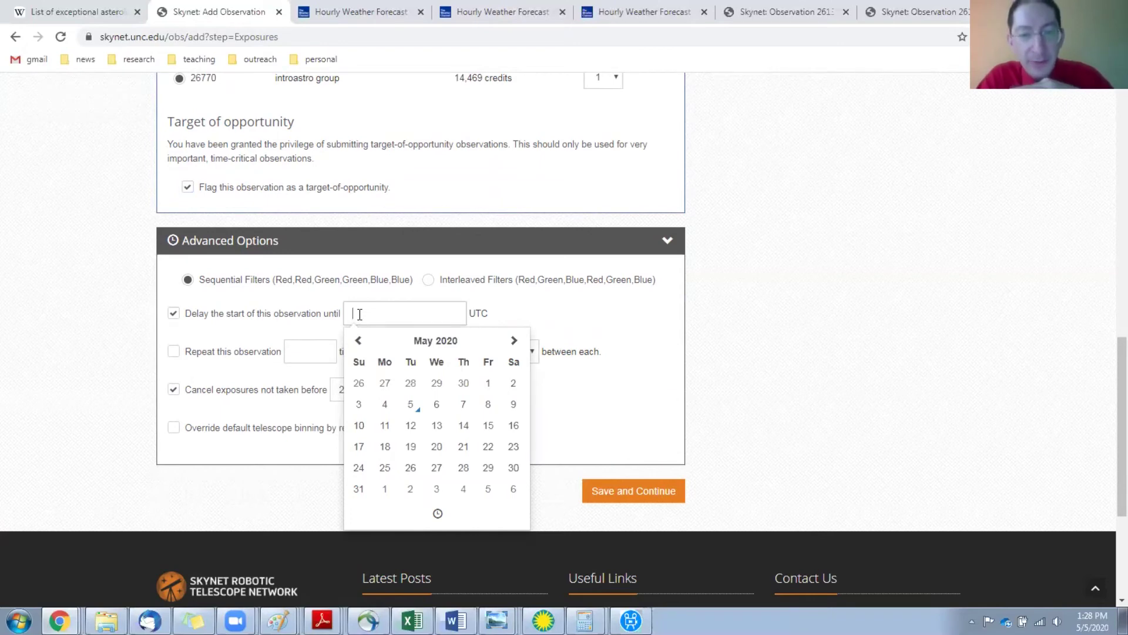
pyautogui.click(436, 405)
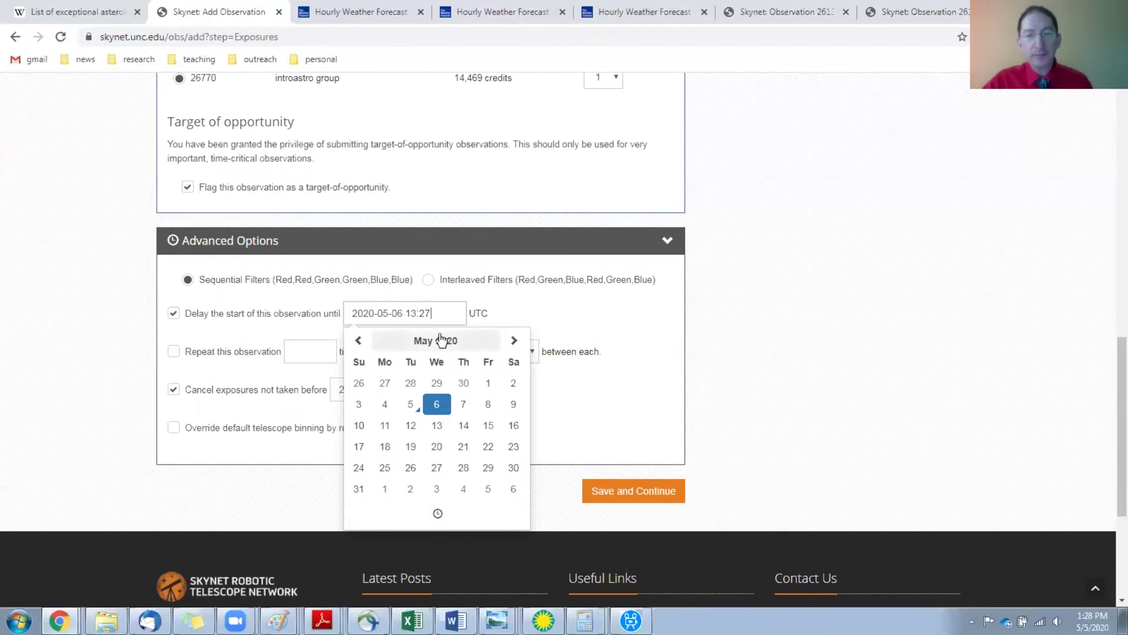
pyautogui.moveTo(406, 313); pyautogui.dragTo(442, 314)
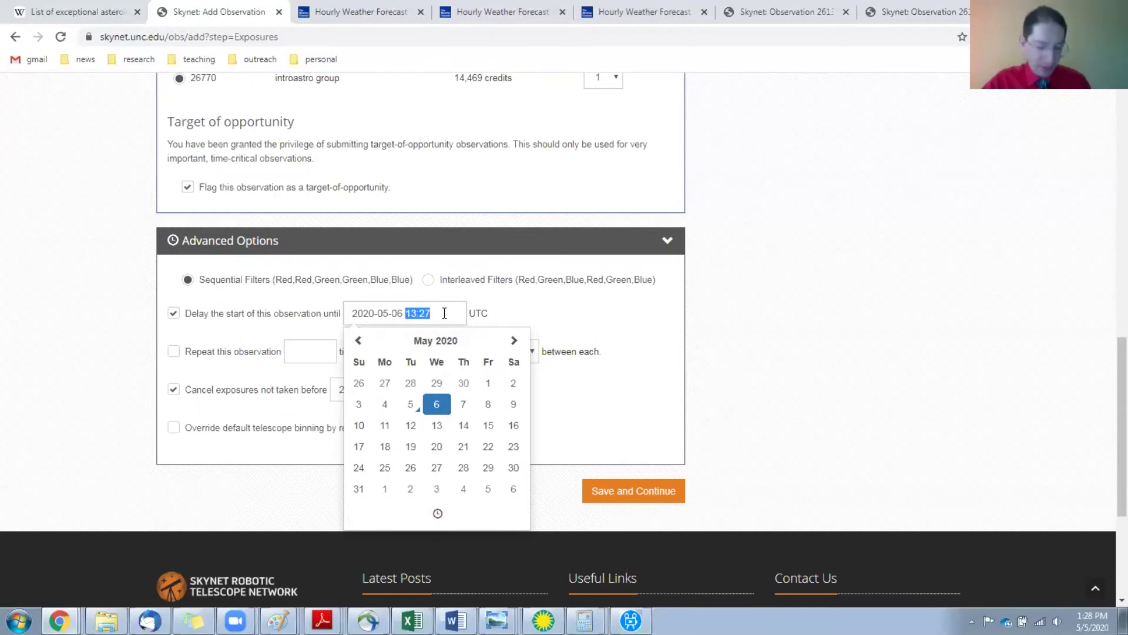
pyautogui.write('8')
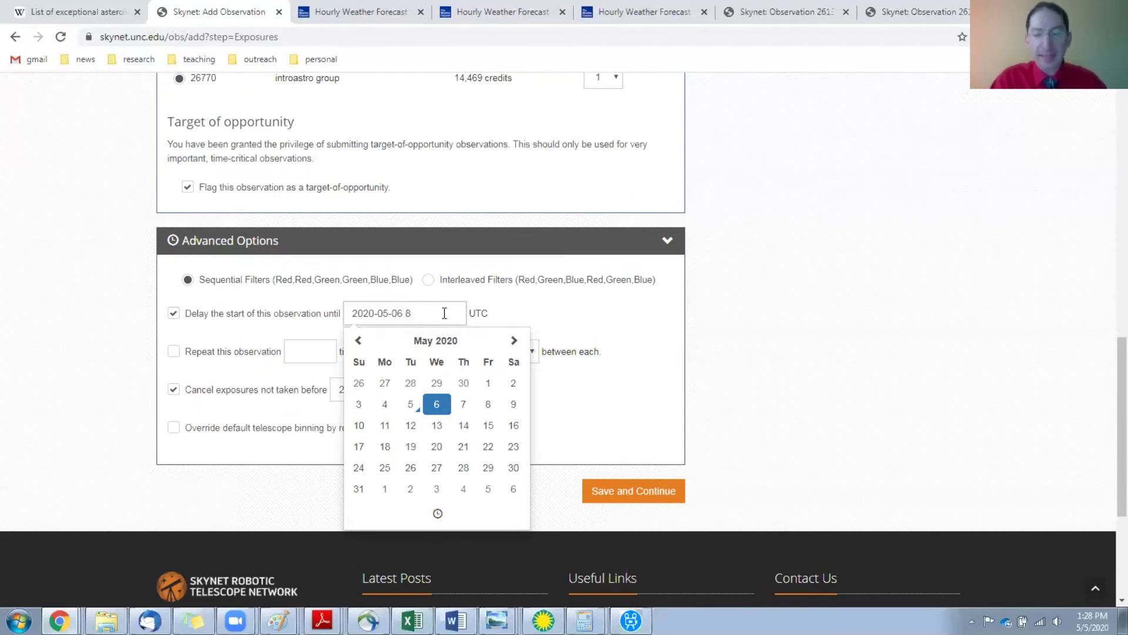
pyautogui.press('BackSpace')
pyautogui.write('08:00')
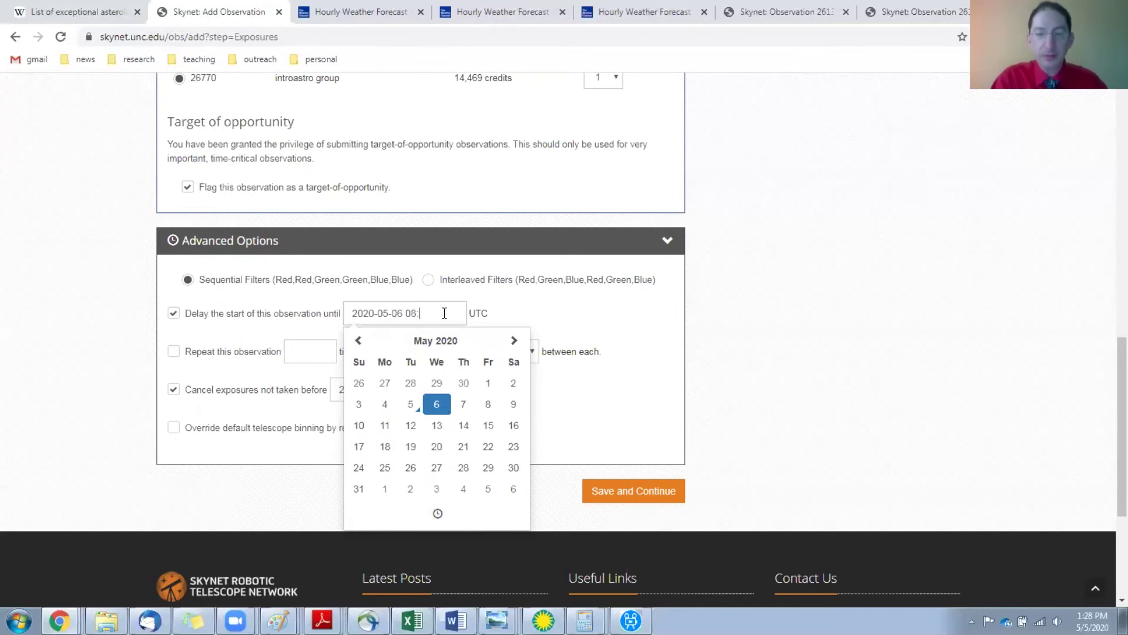
pyautogui.click(533, 308)
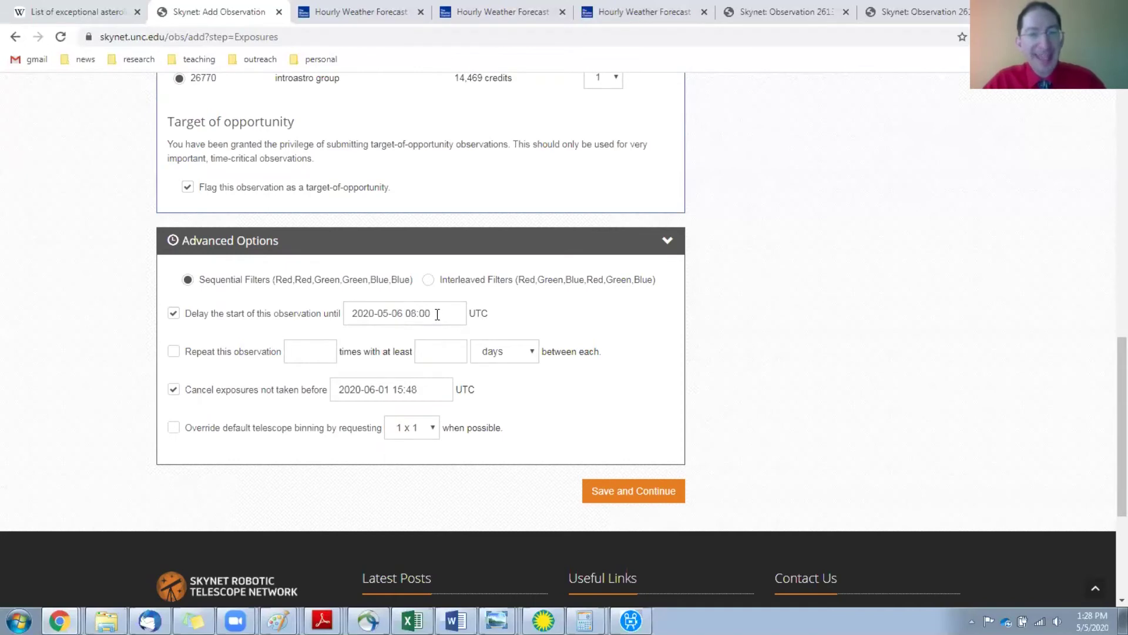
pyautogui.moveTo(437, 315); pyautogui.dragTo(338, 323)
pyautogui.hotkey('ctrl', 'c')
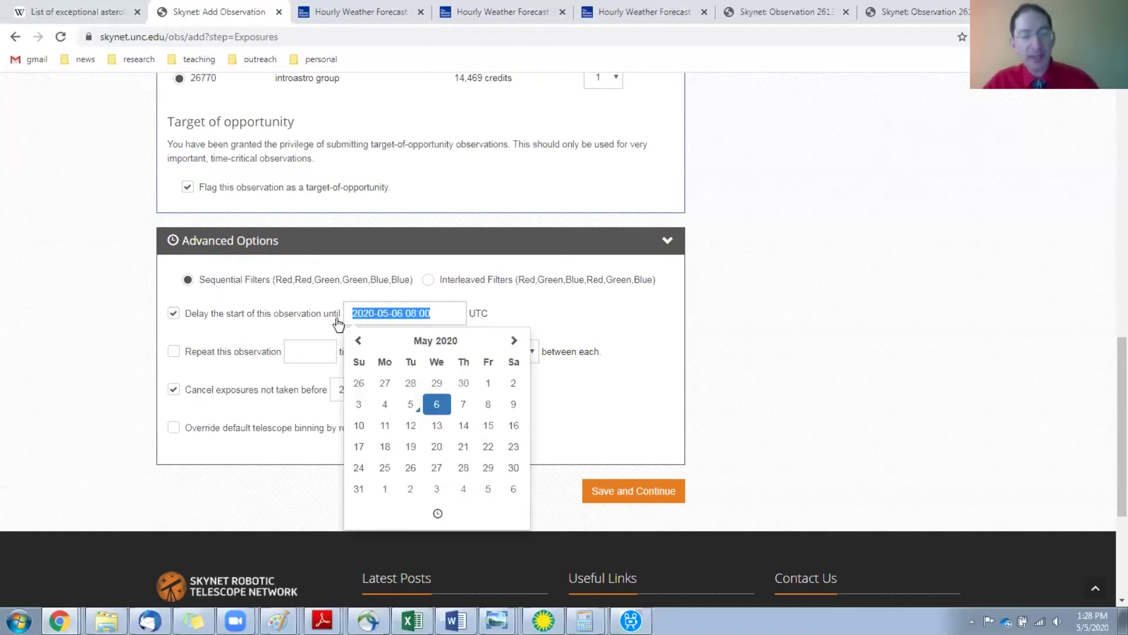
pyautogui.click(523, 317)
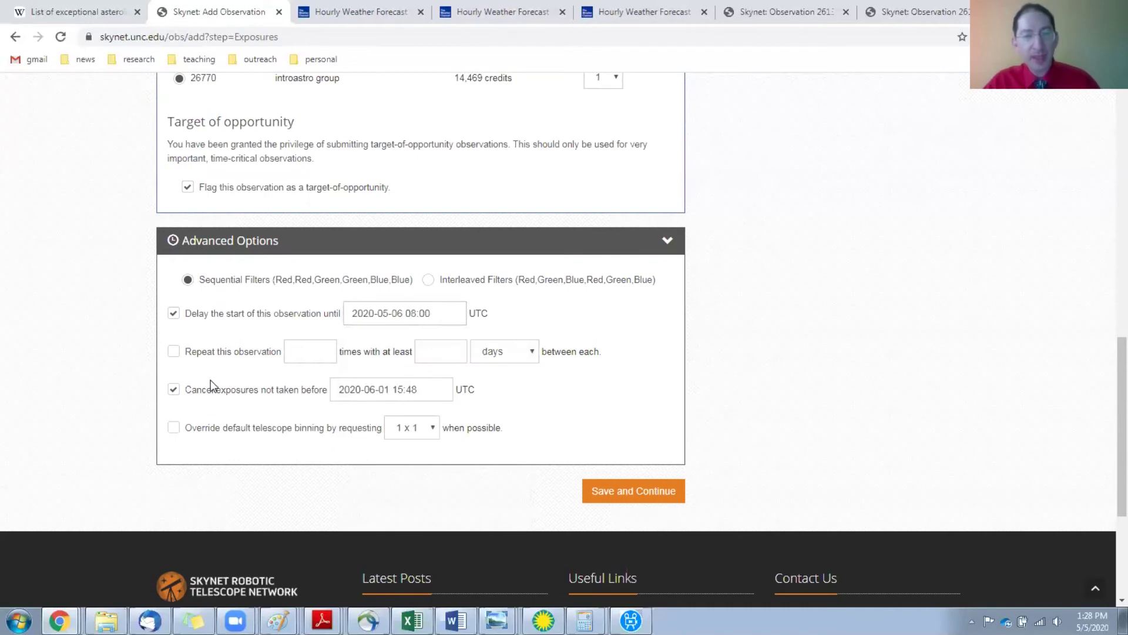
pyautogui.moveTo(425, 390); pyautogui.dragTo(315, 401)
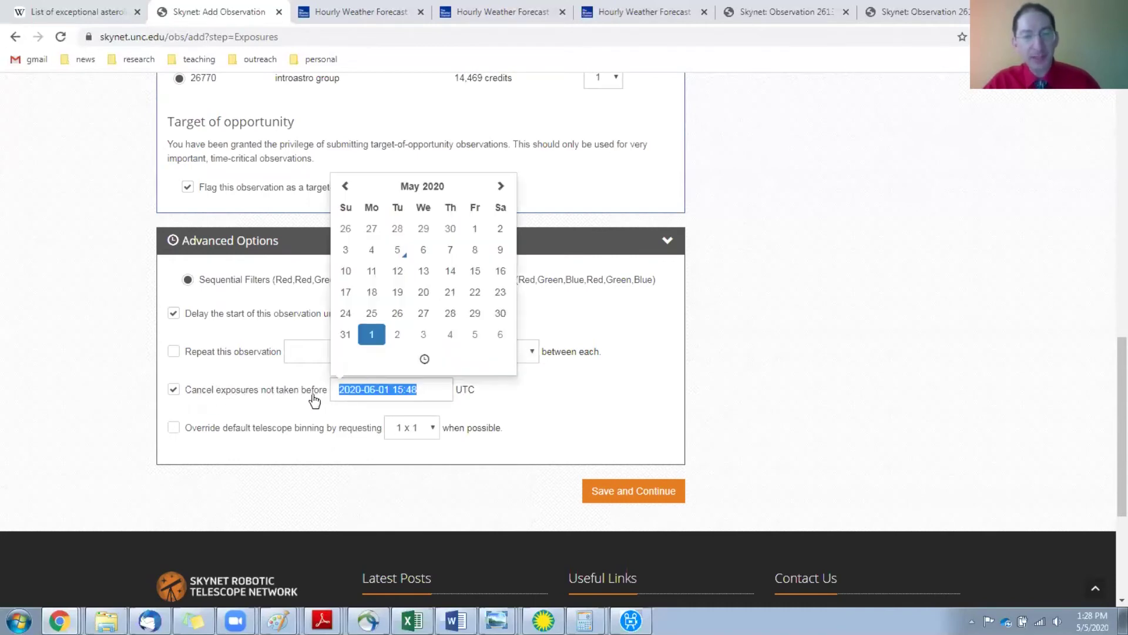
pyautogui.hotkey('ctrl', 'v')
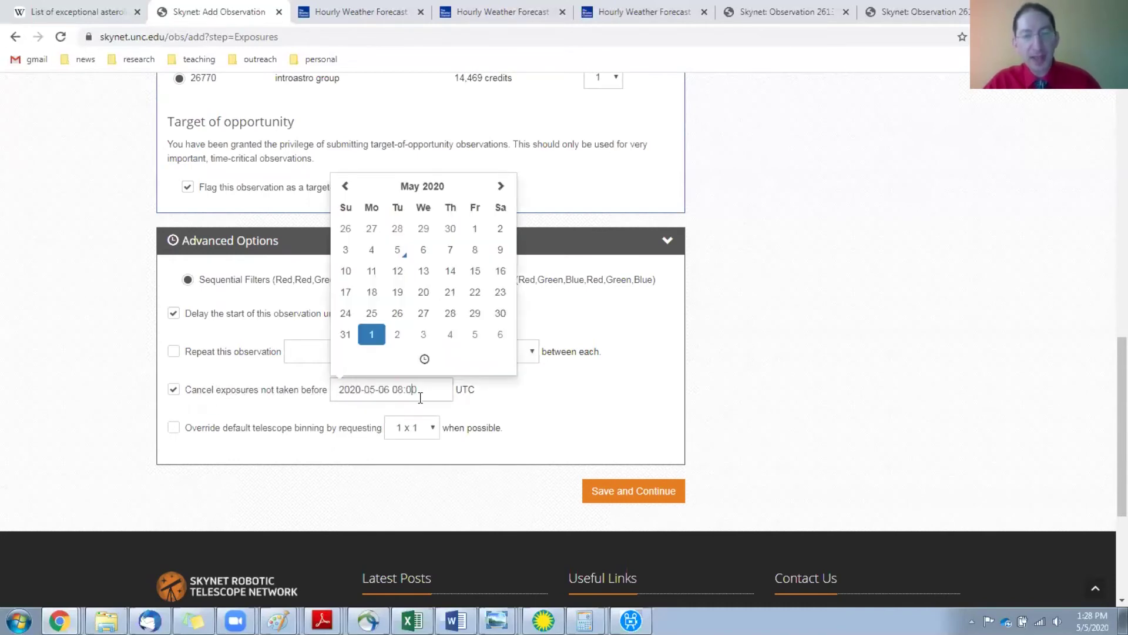
pyautogui.press('BackSpace')
pyautogui.press('BackSpace')
pyautogui.write('10')
pyautogui.click(639, 376)
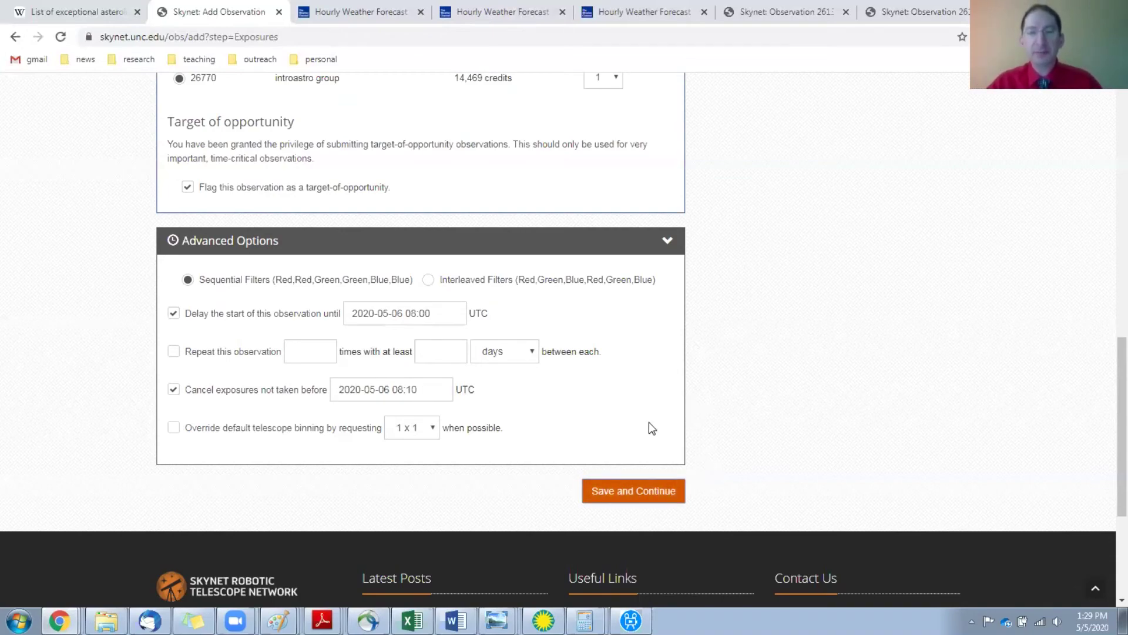
pyautogui.scroll(-10, 649, 421)
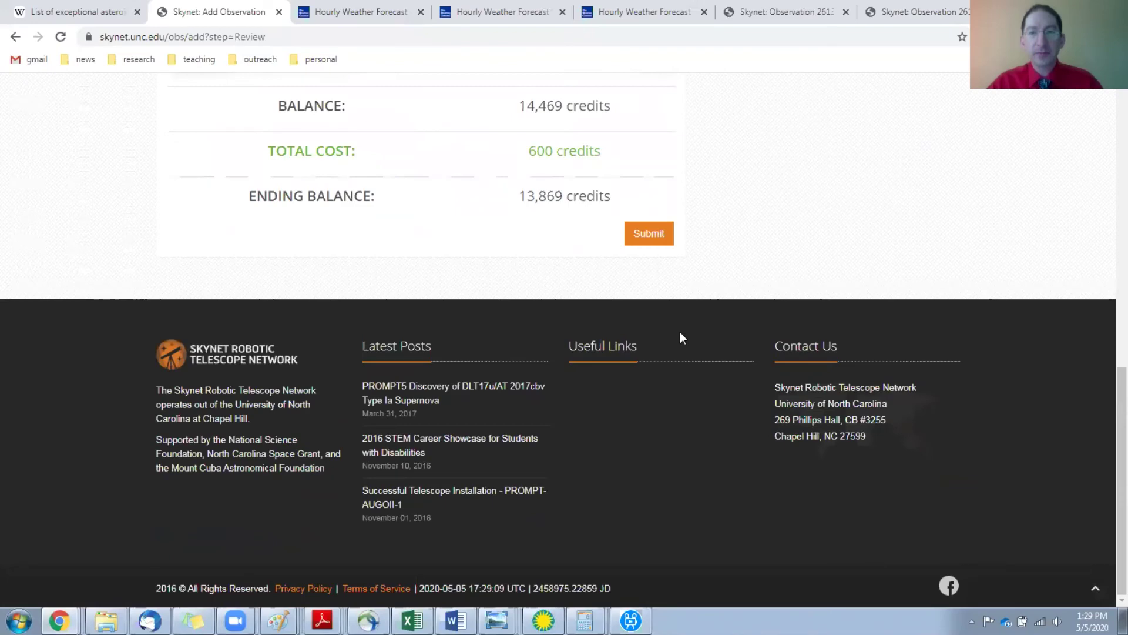
# Submit the Prompt5 Patientia observation, listed as active observation 5056631
pyautogui.click(655, 238)
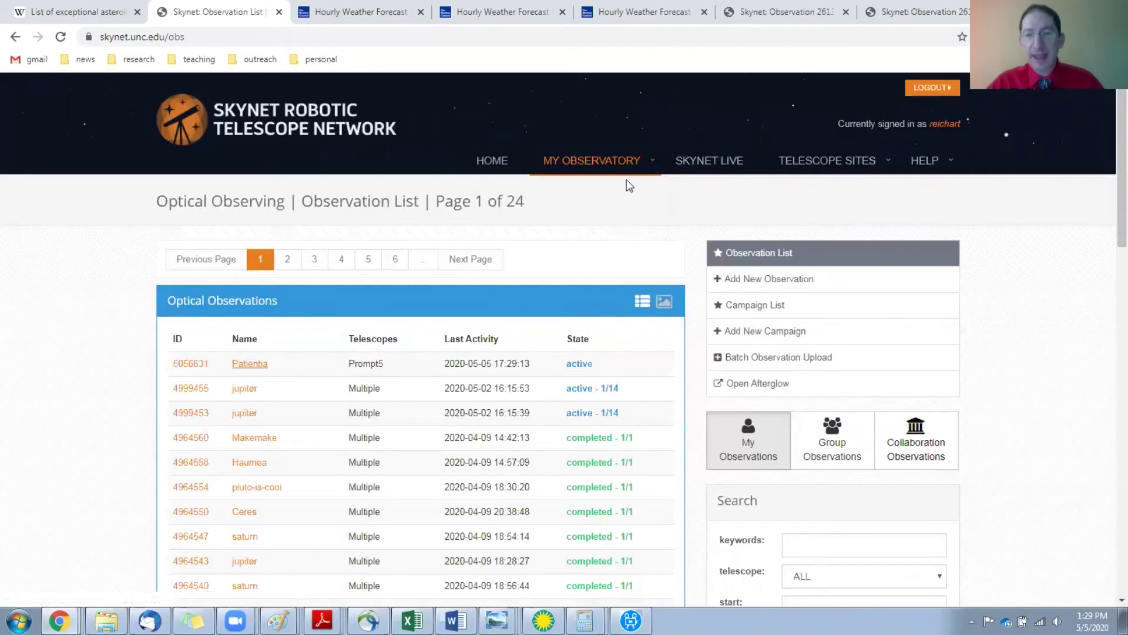
pyautogui.moveTo(604, 159)
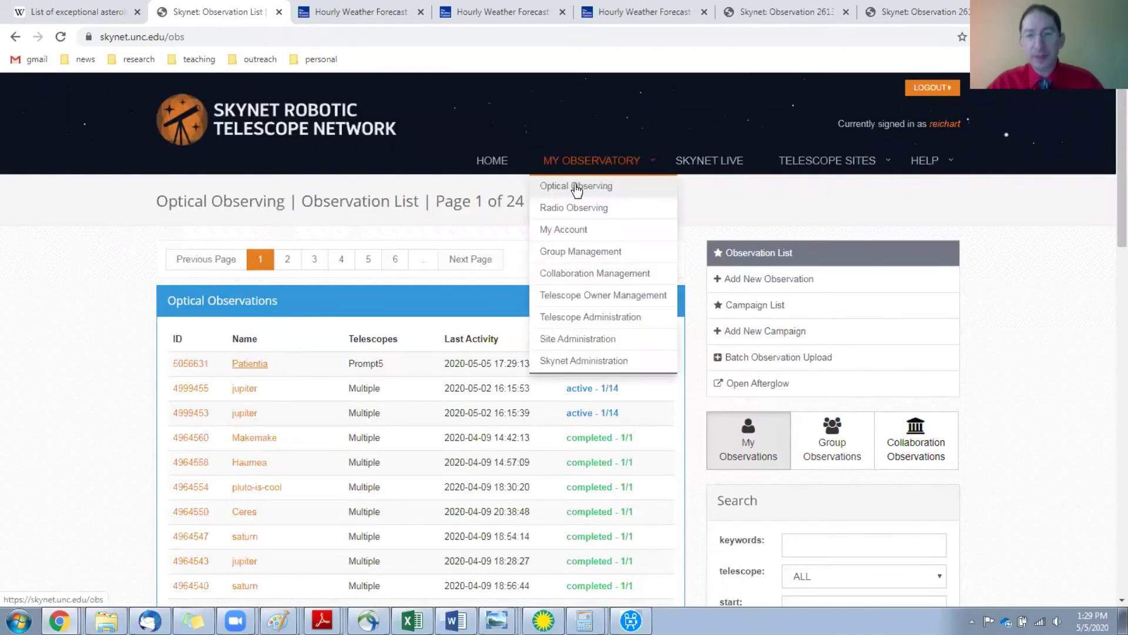
pyautogui.click(744, 280)
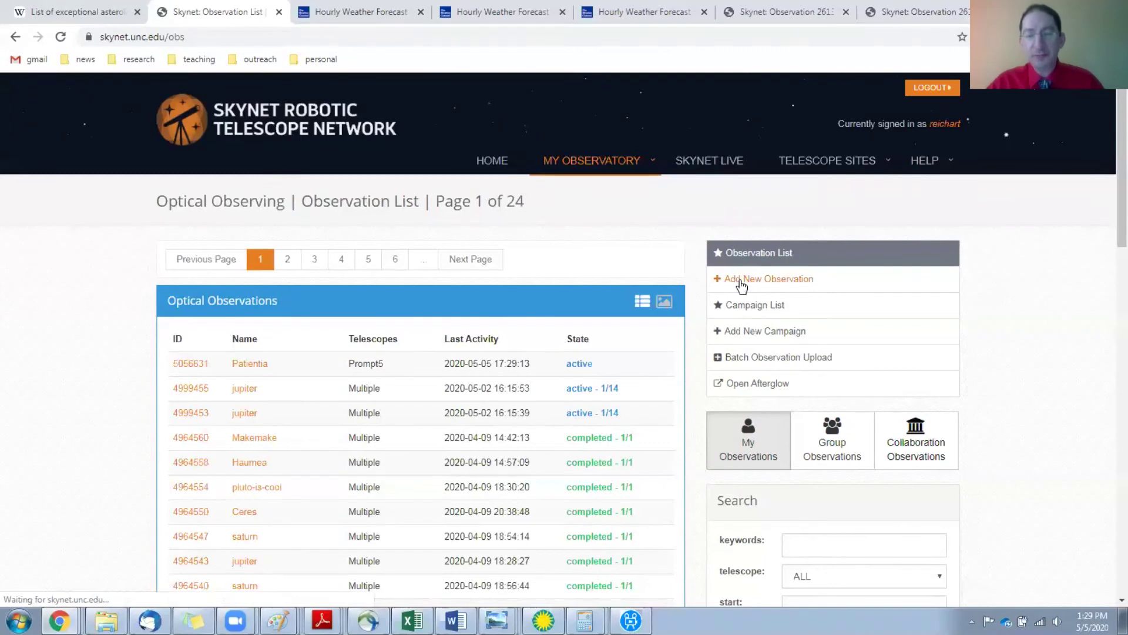
# Look up the asteroid 'patientia' as the new observation's target
pyautogui.click(816, 477)
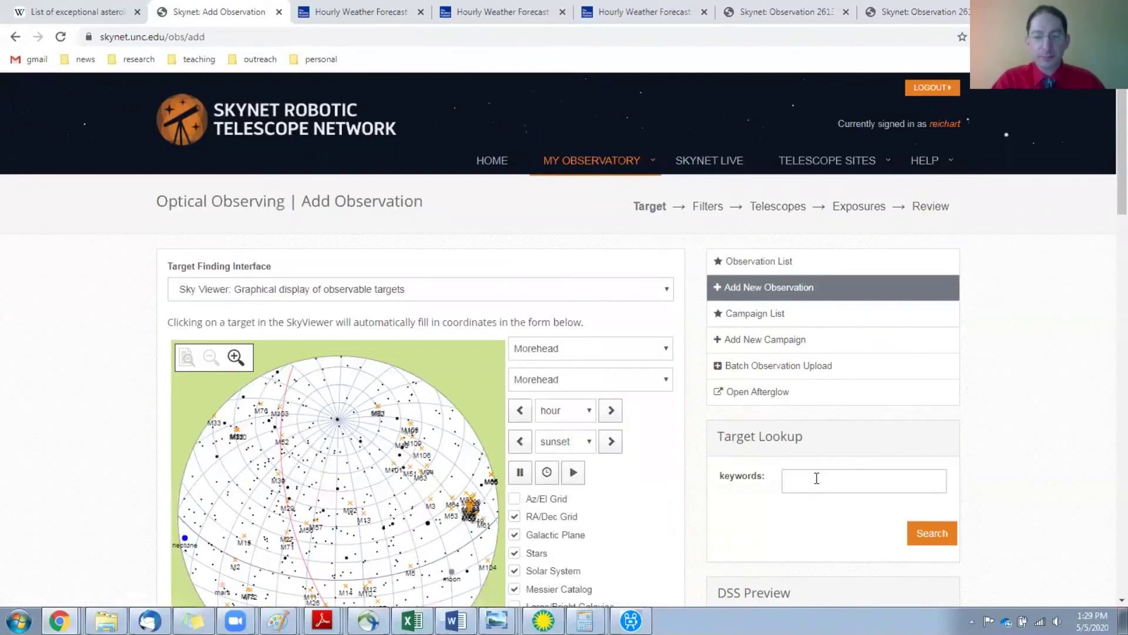
pyautogui.write('patiential')
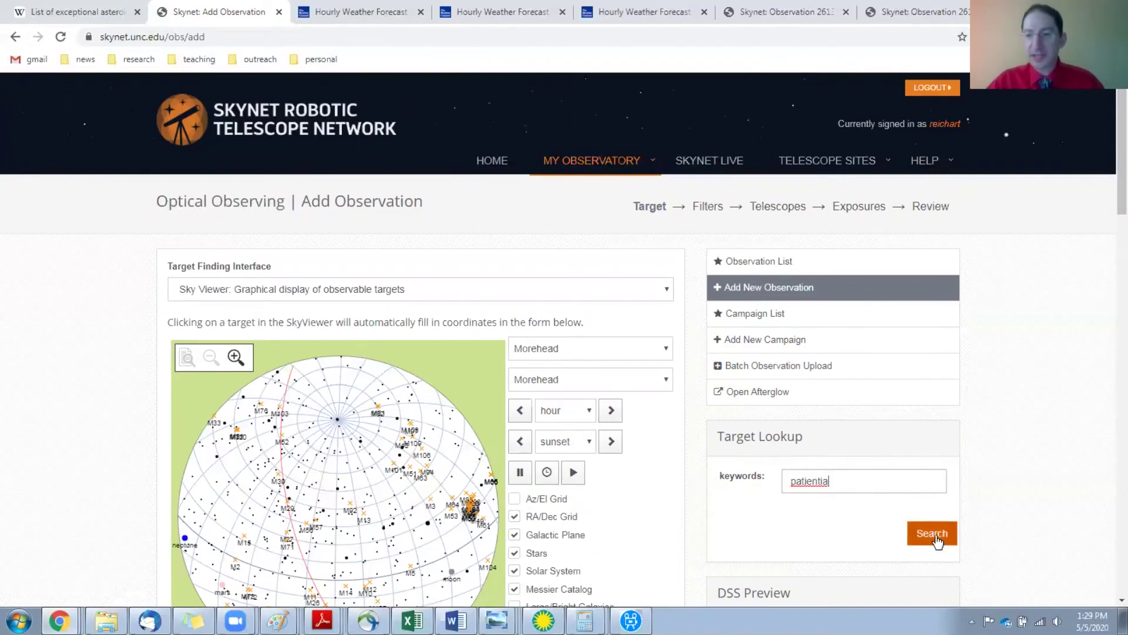
pyautogui.click(935, 534)
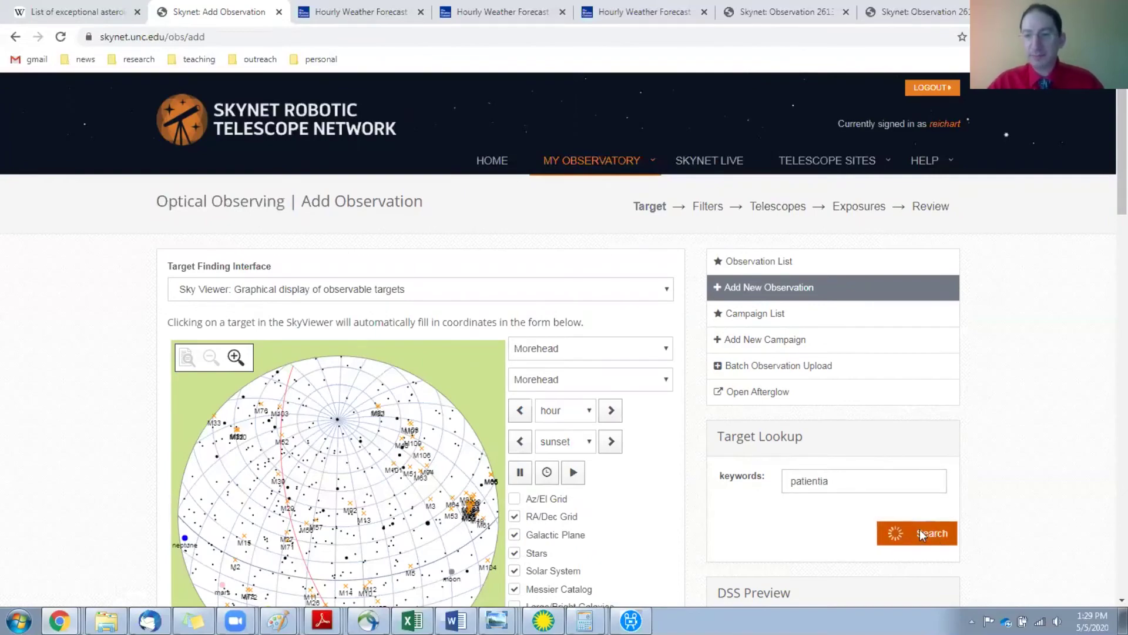
# Set Max Sun Elevation -12 and Min Visible Hours 0.5, then save the target
pyautogui.scroll(-5, 914, 526)
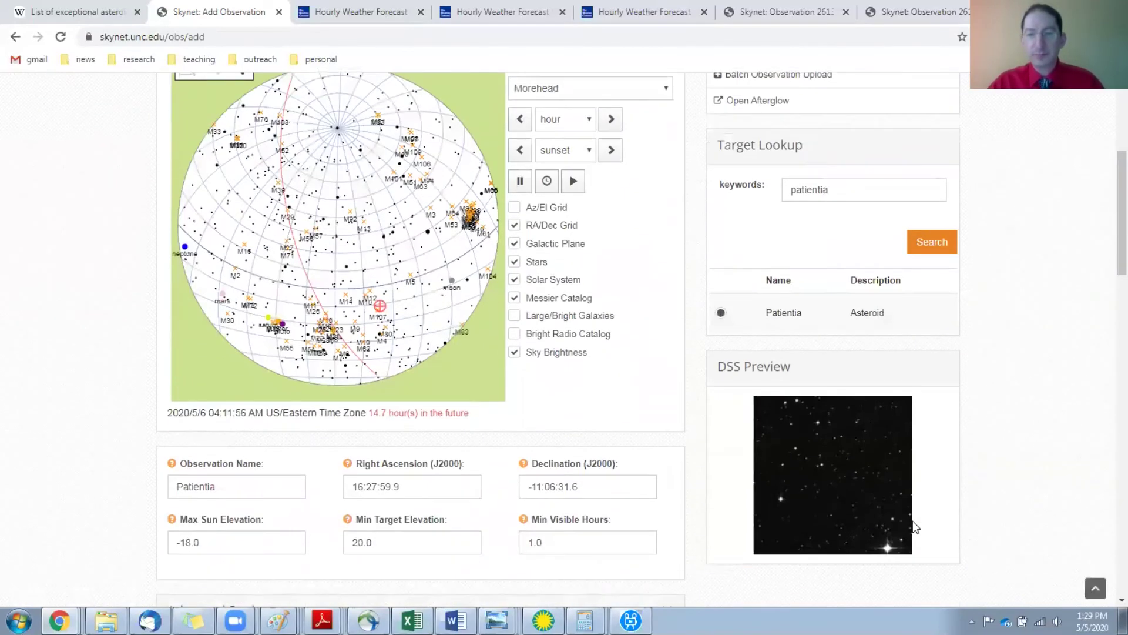
pyautogui.scroll(-7, 915, 526)
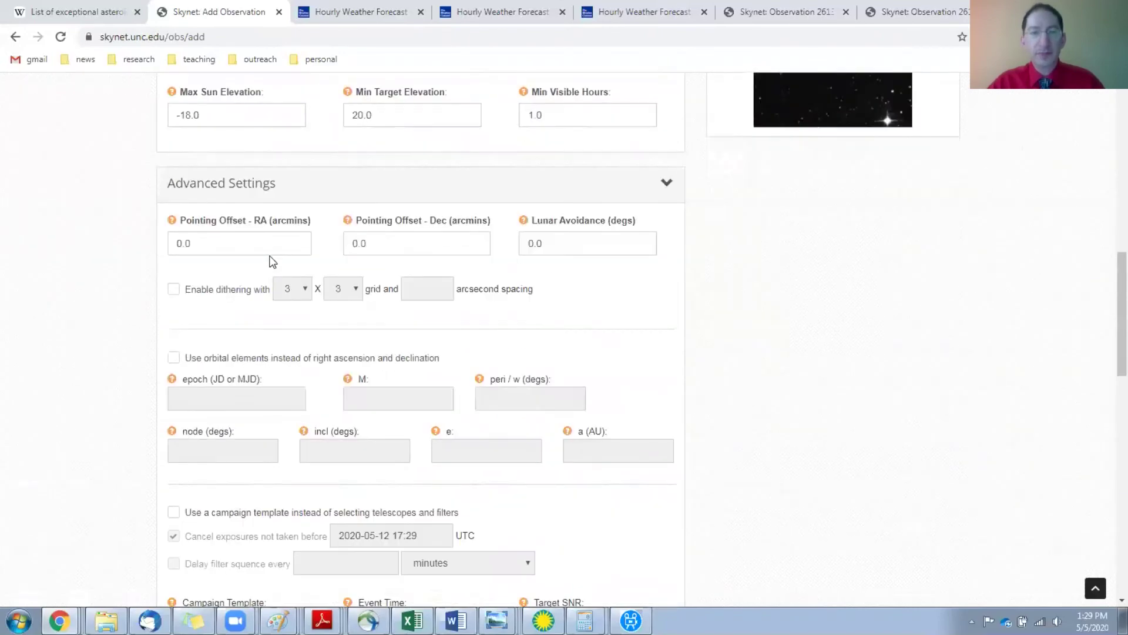
pyautogui.moveTo(232, 115); pyautogui.dragTo(160, 115)
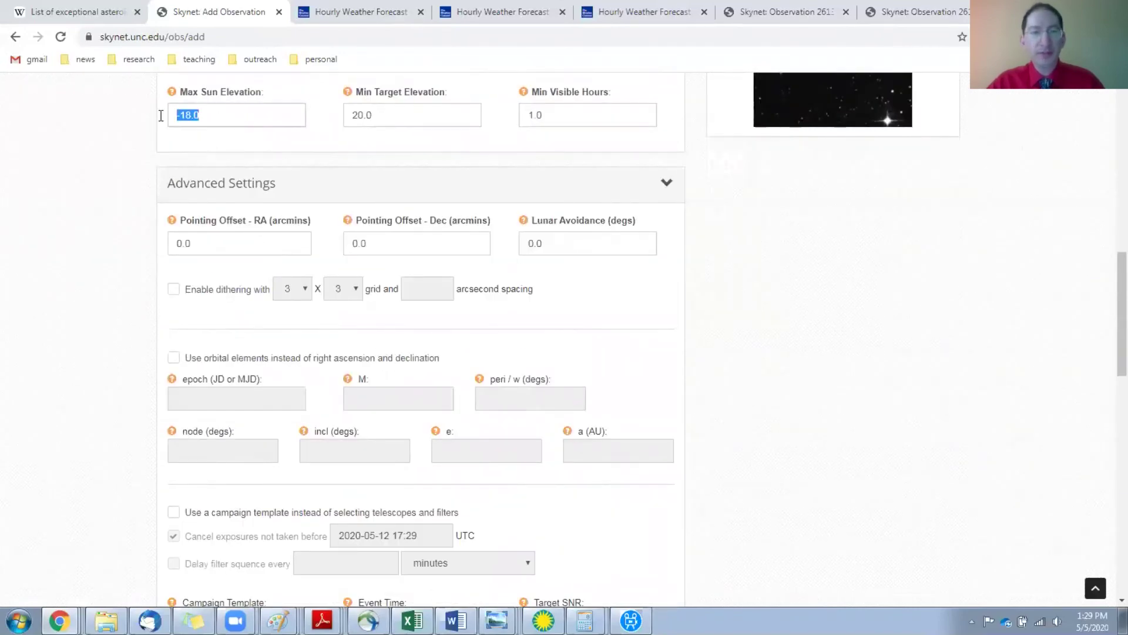
pyautogui.write('-12')
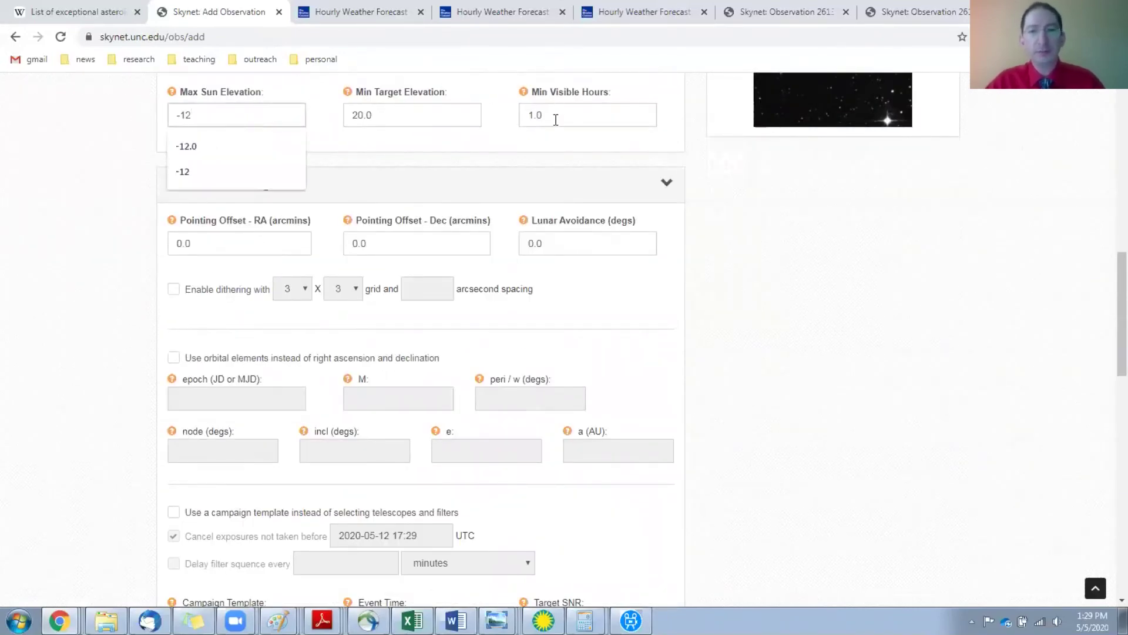
pyautogui.moveTo(556, 120); pyautogui.dragTo(503, 119)
pyautogui.write('0.5')
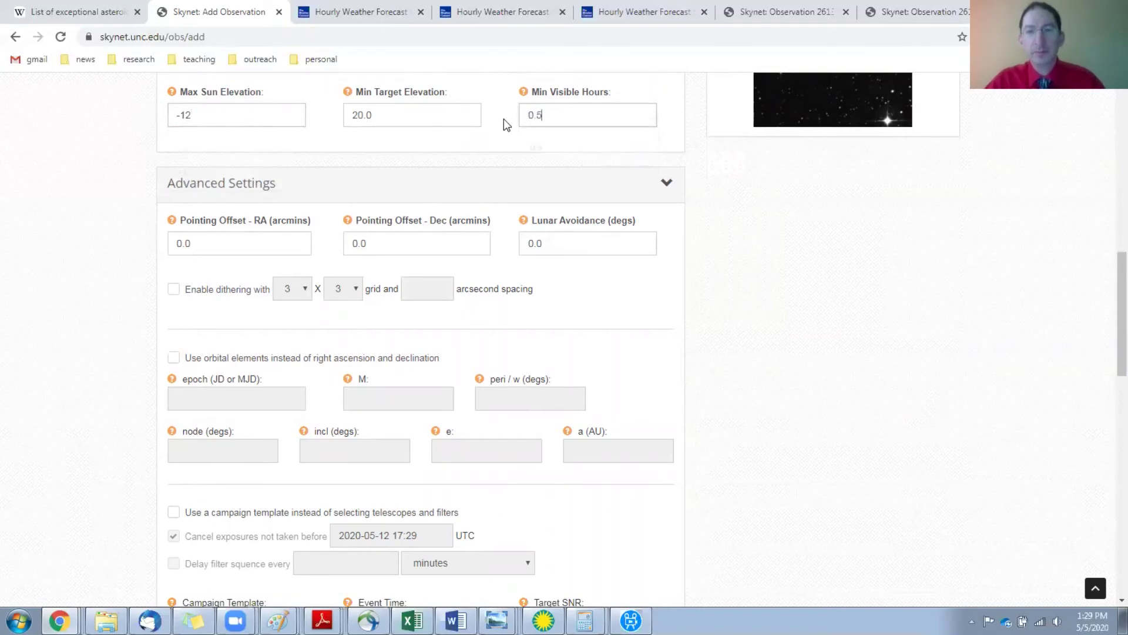
pyautogui.click(669, 182)
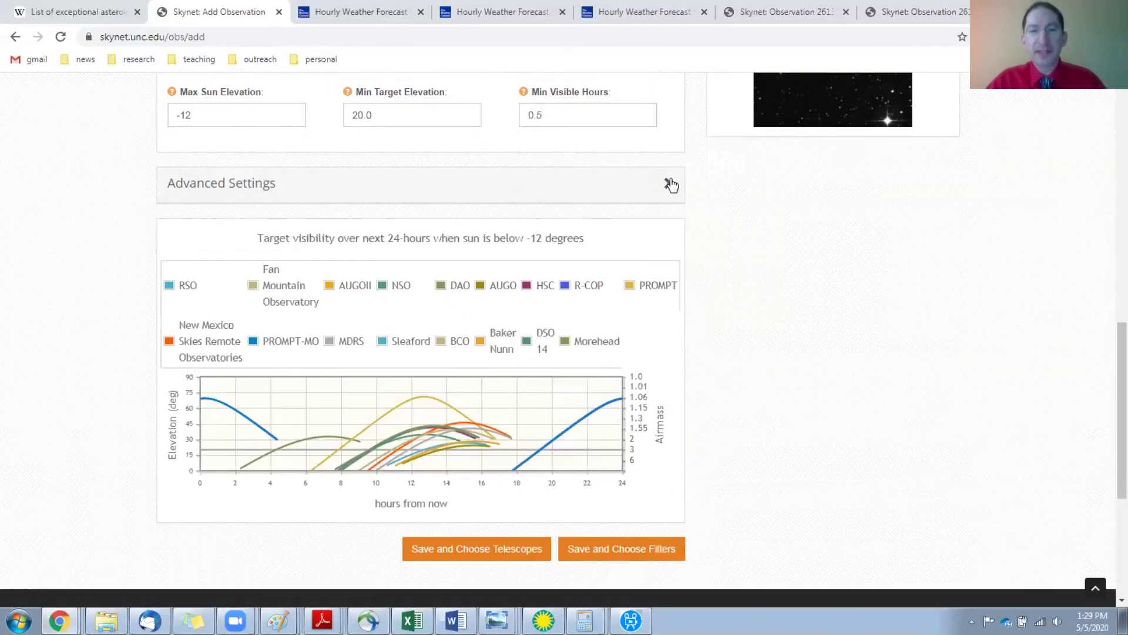
pyautogui.click(615, 536)
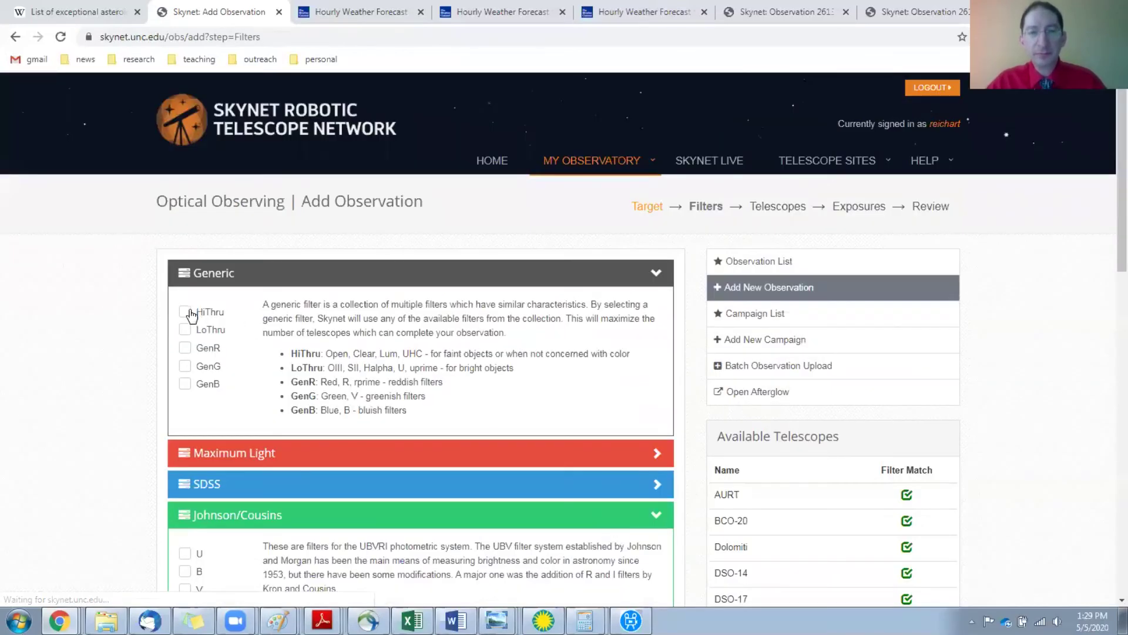
# Choose the HiThru filter and save the filter choice
pyautogui.click(185, 311)
pyautogui.scroll(-7, 502, 362)
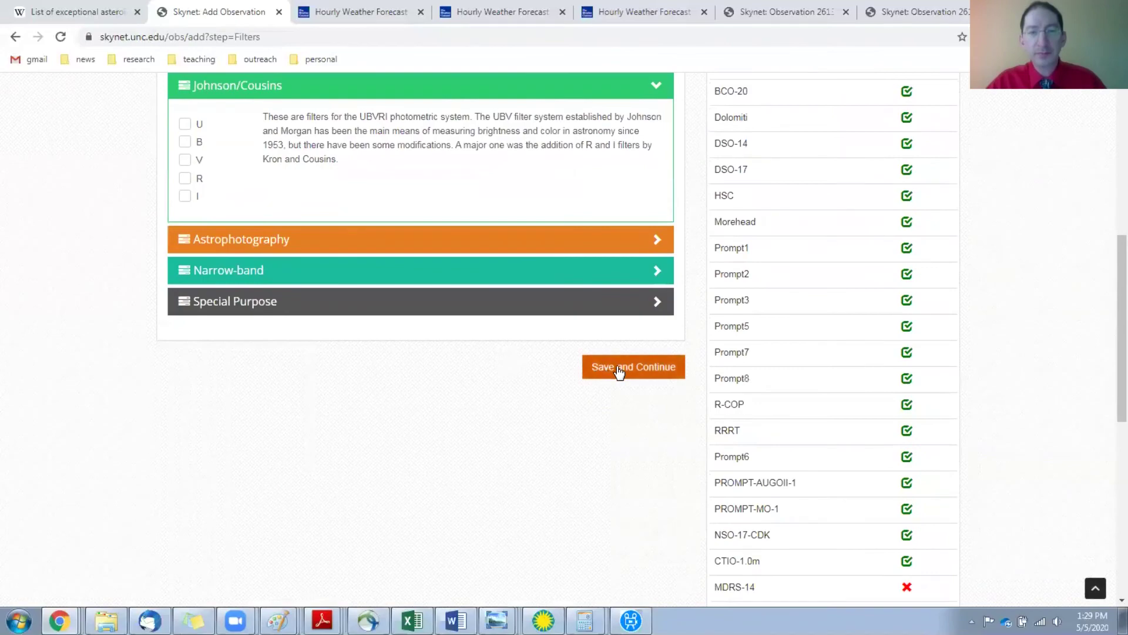
pyautogui.click(618, 368)
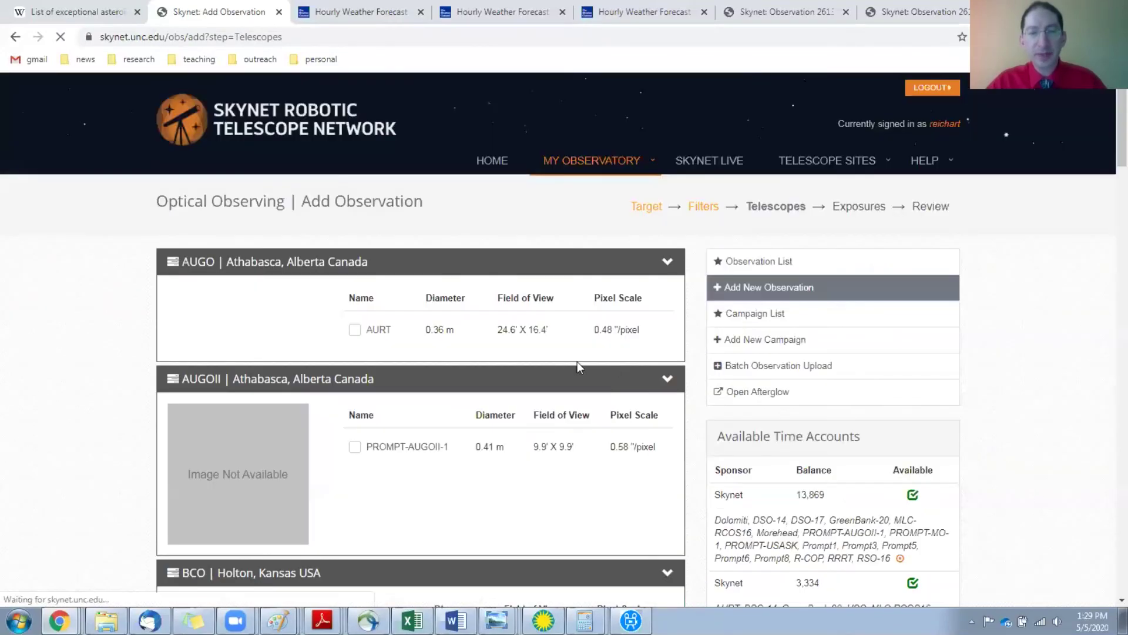
# Select PROMPT-USASK as the telescope and save the telescope choice
pyautogui.scroll(-9, 573, 360)
pyautogui.scroll(-10, 575, 364)
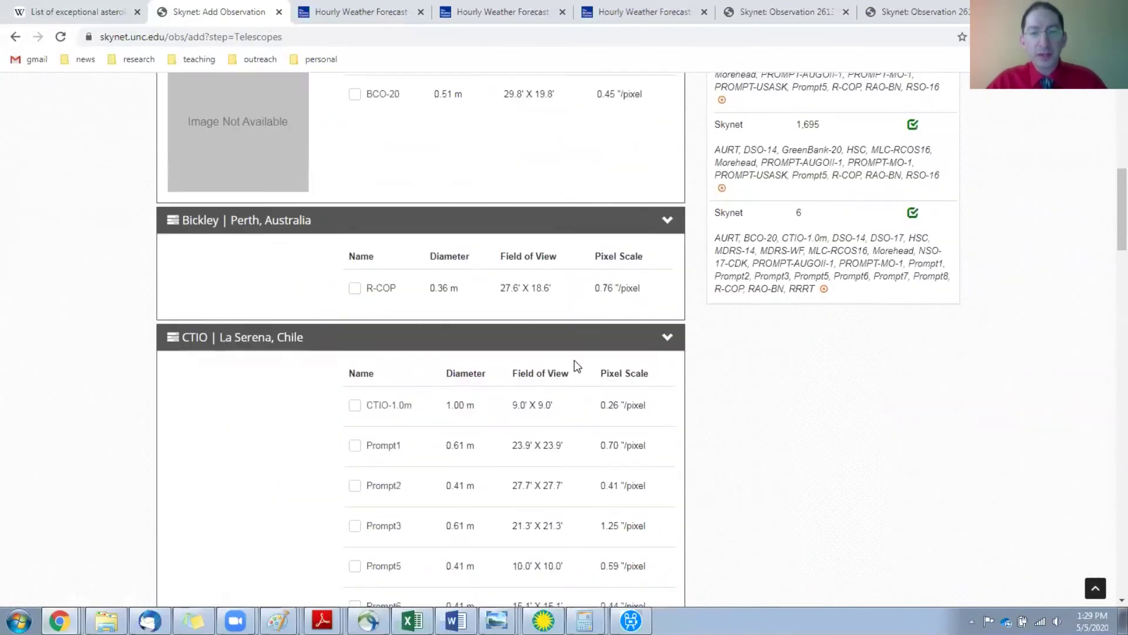
pyautogui.scroll(-9, 574, 363)
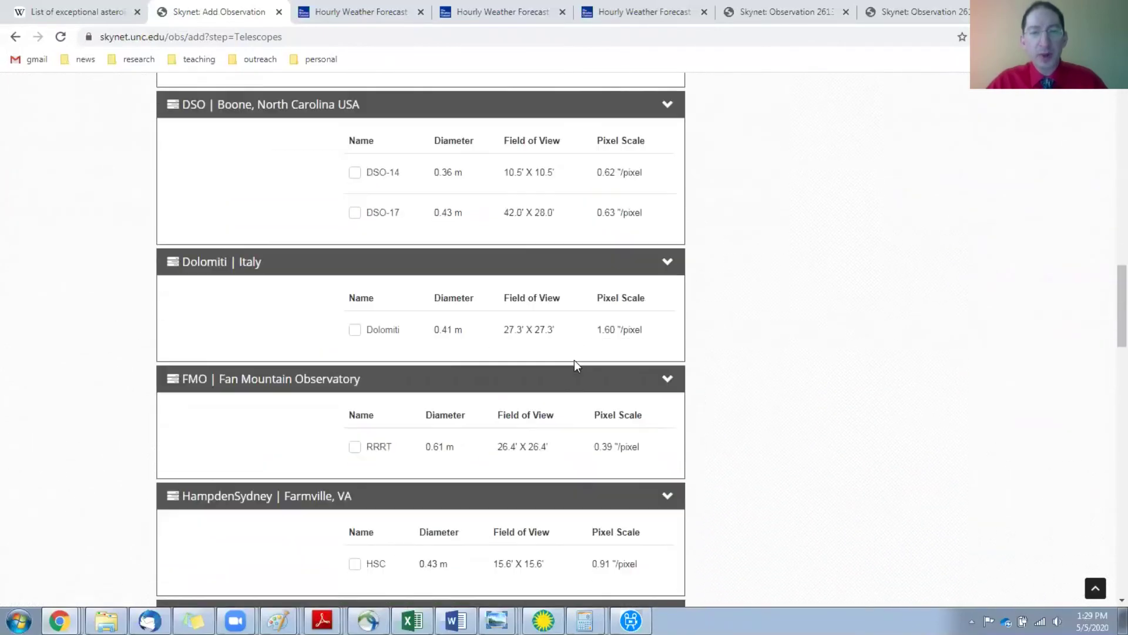
pyautogui.scroll(-15, 575, 363)
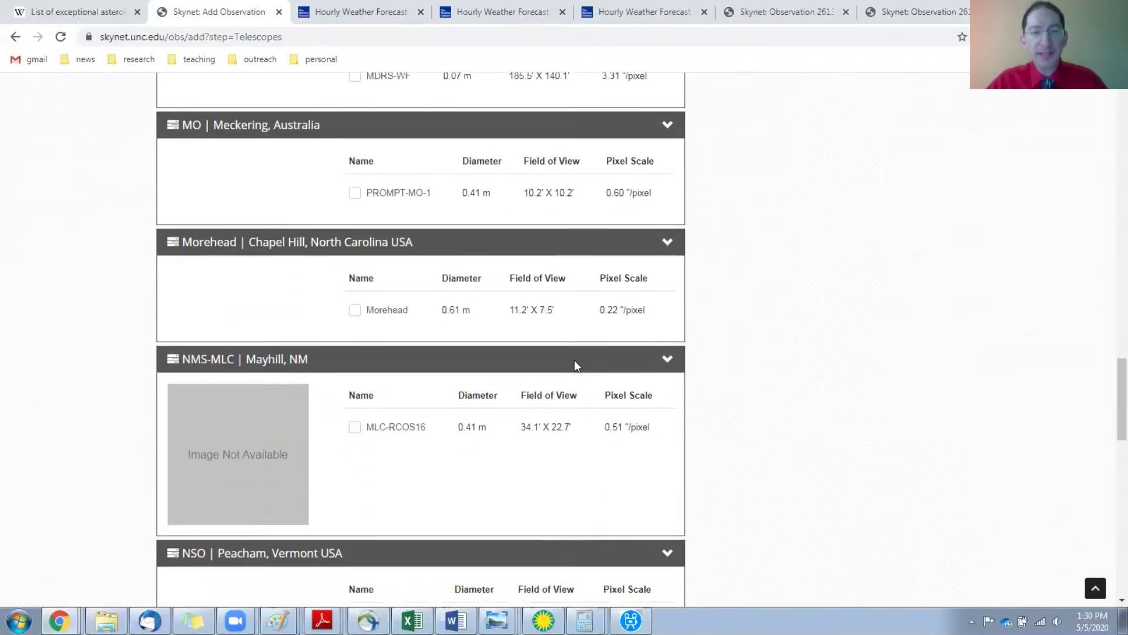
pyautogui.scroll(-3, 575, 363)
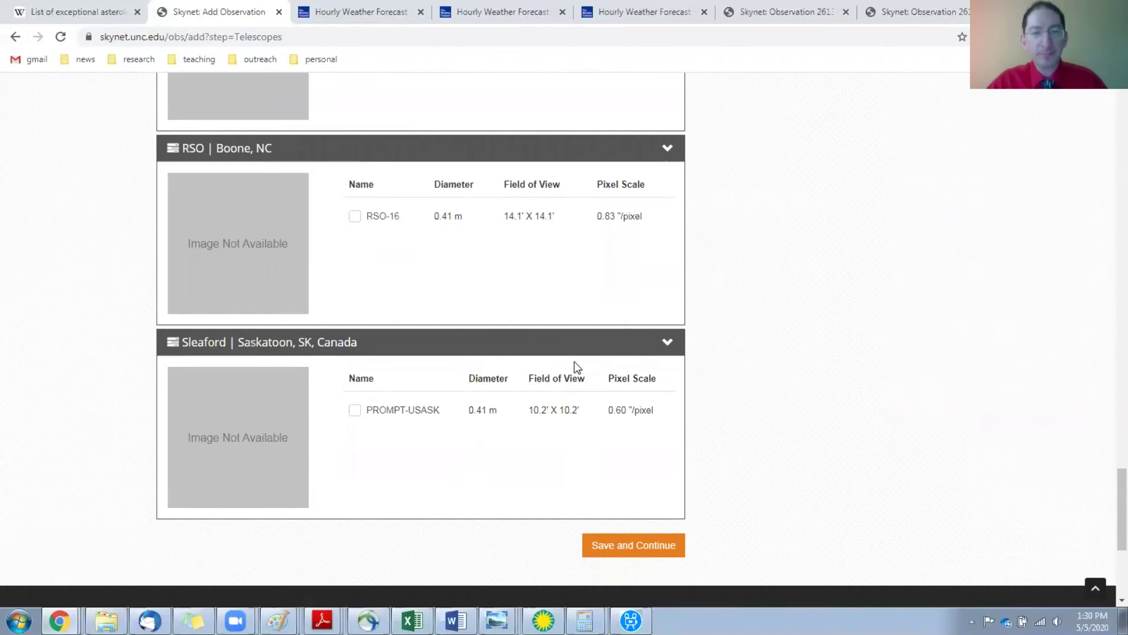
pyautogui.click(354, 405)
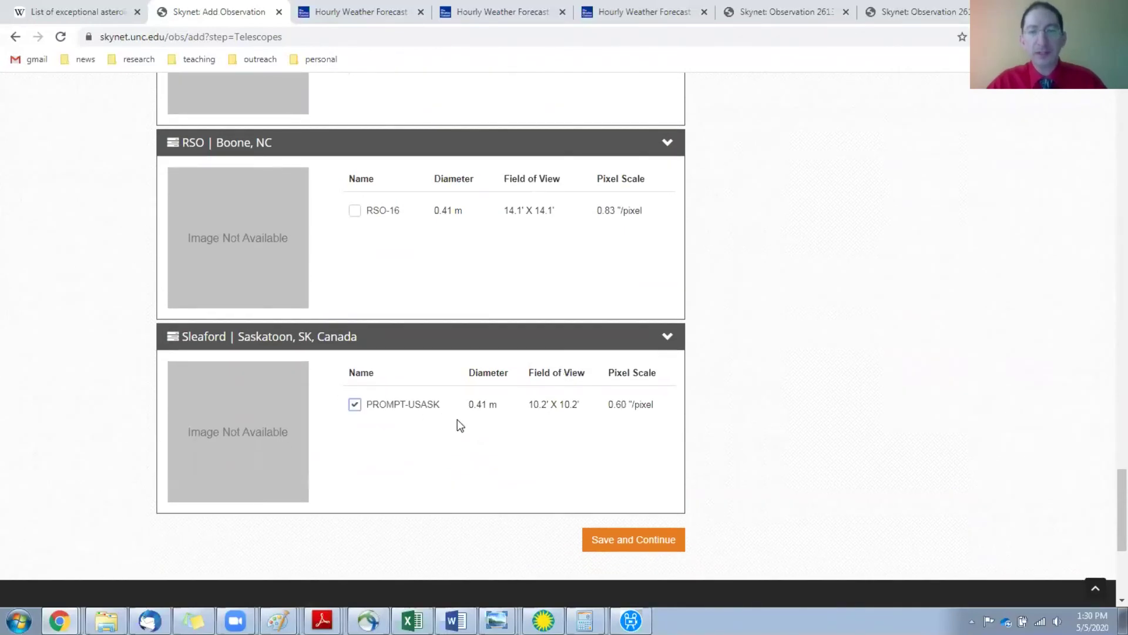
pyautogui.click(622, 542)
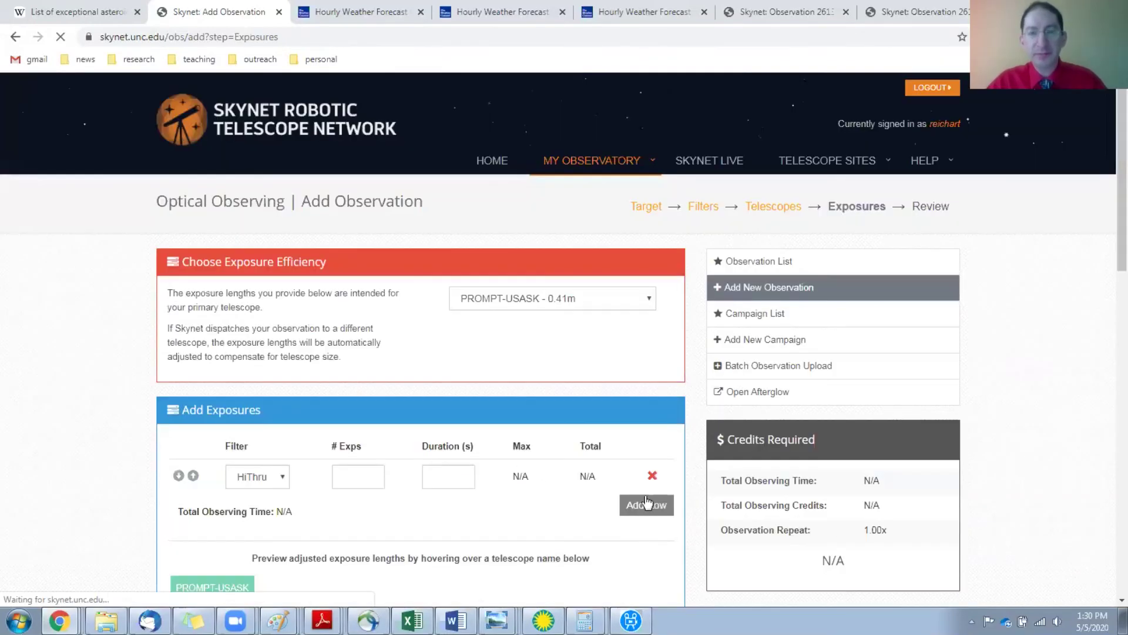
pyautogui.click(500, 302)
# Keep PROMPT-USASK as primary and enter 15 HiThru exposures of 40 seconds
pyautogui.click(502, 326)
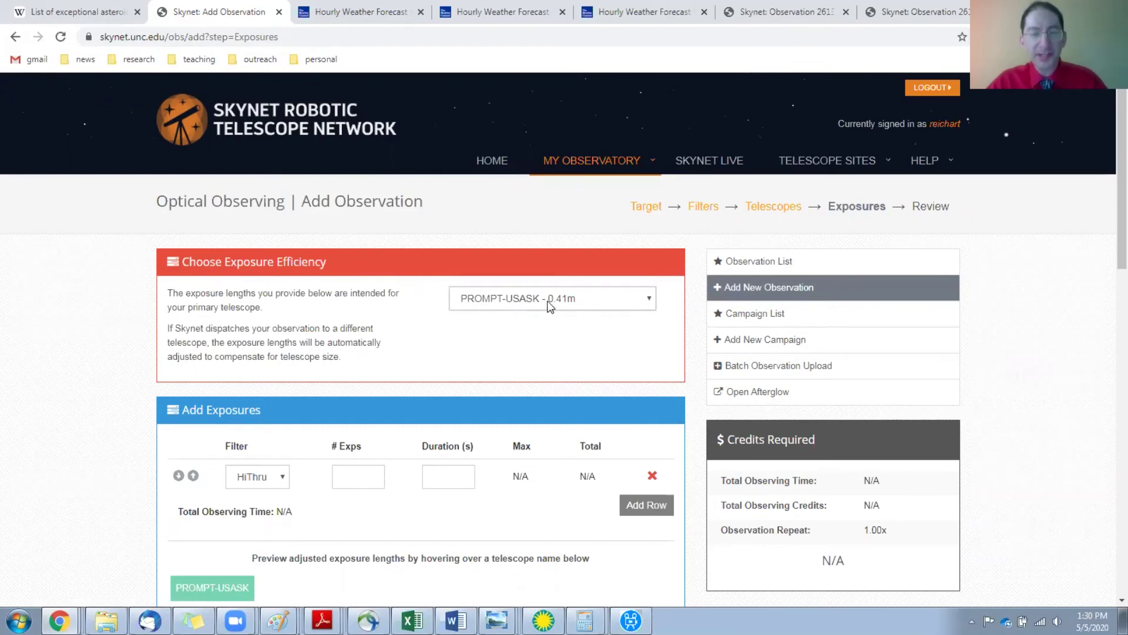
pyautogui.click(365, 474)
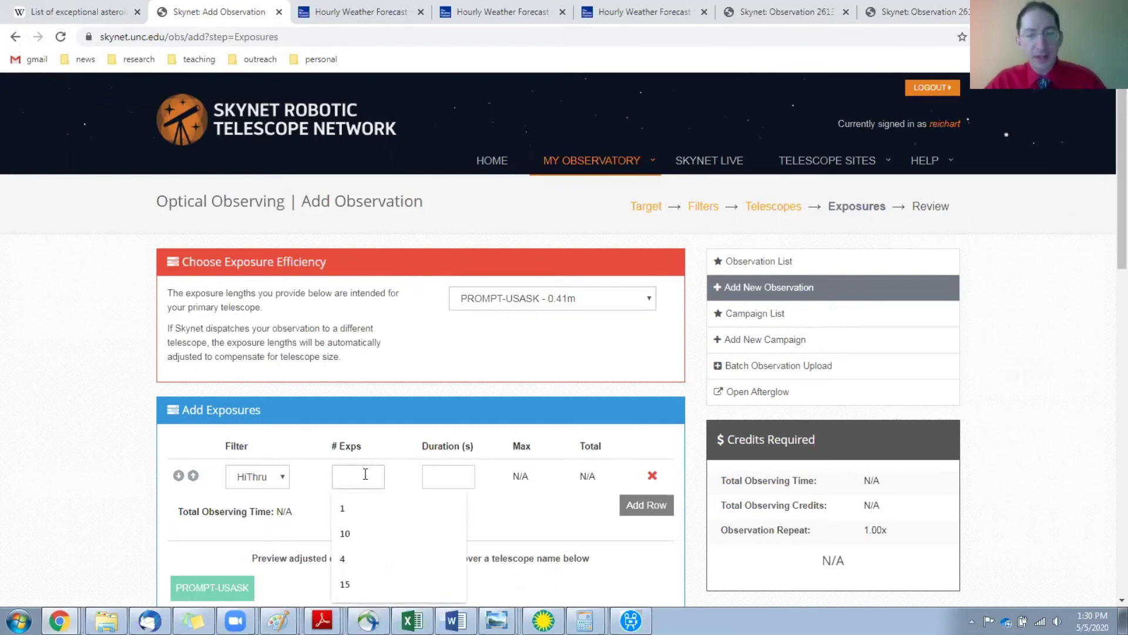
pyautogui.write('15')
pyautogui.click(443, 476)
pyautogui.write('40')
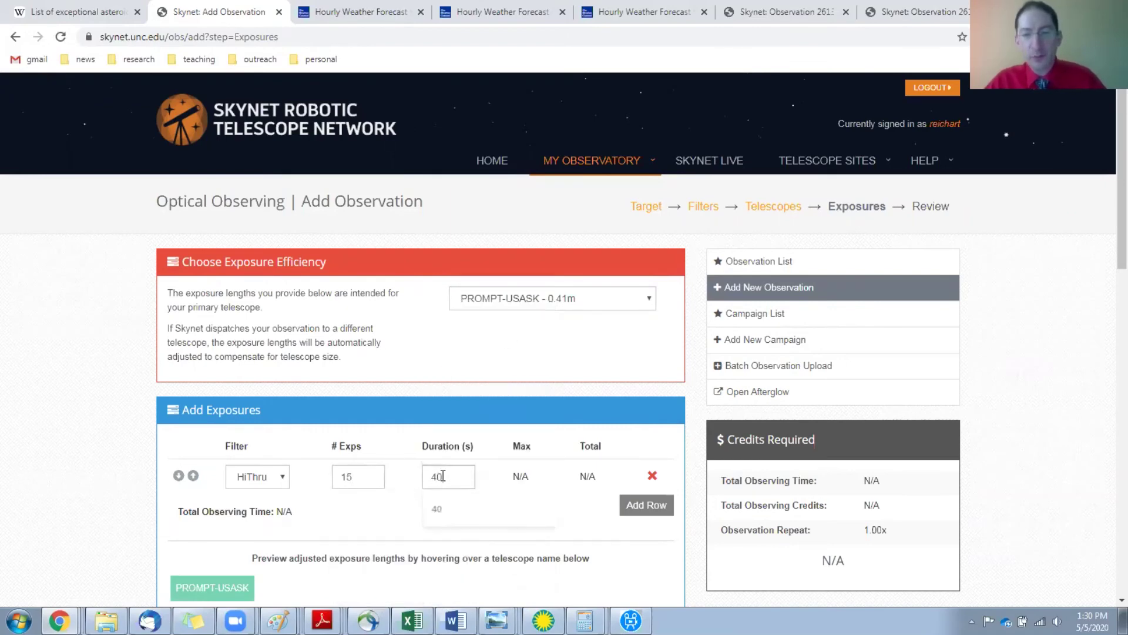
pyautogui.click(84, 422)
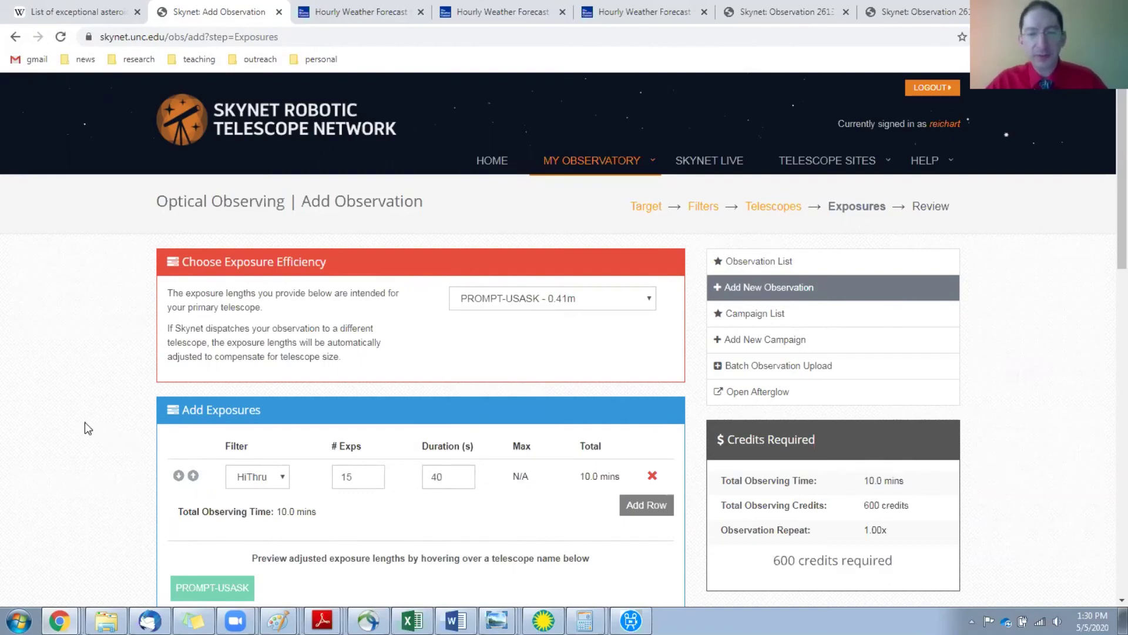
# Flag the observation as a target-of-opportunity
pyautogui.scroll(-4, 86, 425)
pyautogui.scroll(-4, 88, 427)
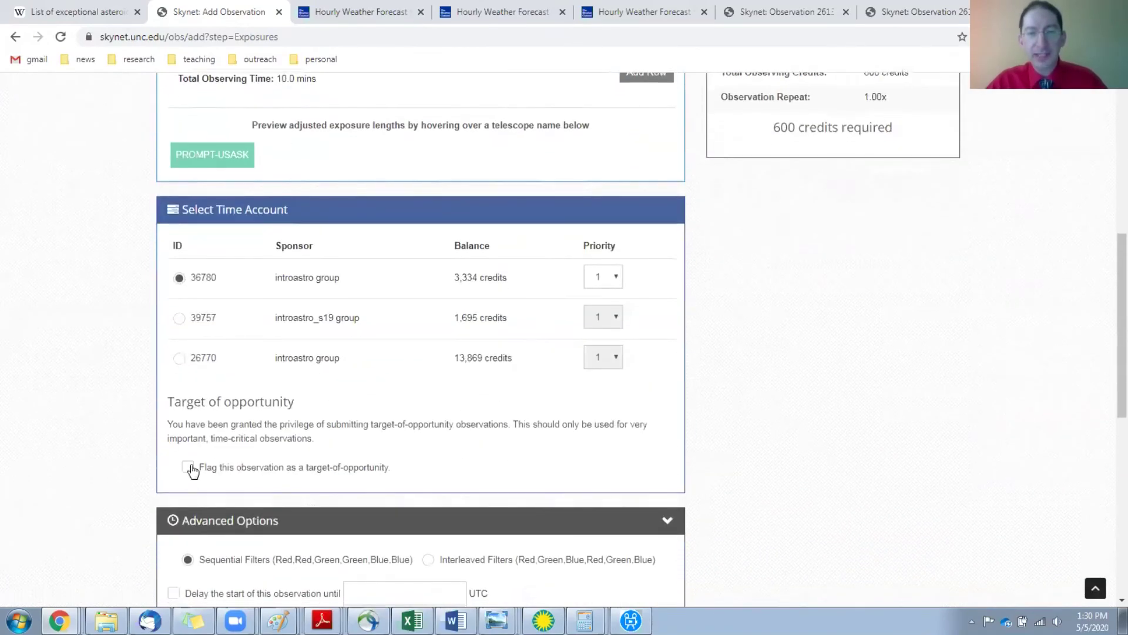
pyautogui.click(201, 469)
pyautogui.scroll(-5, 322, 464)
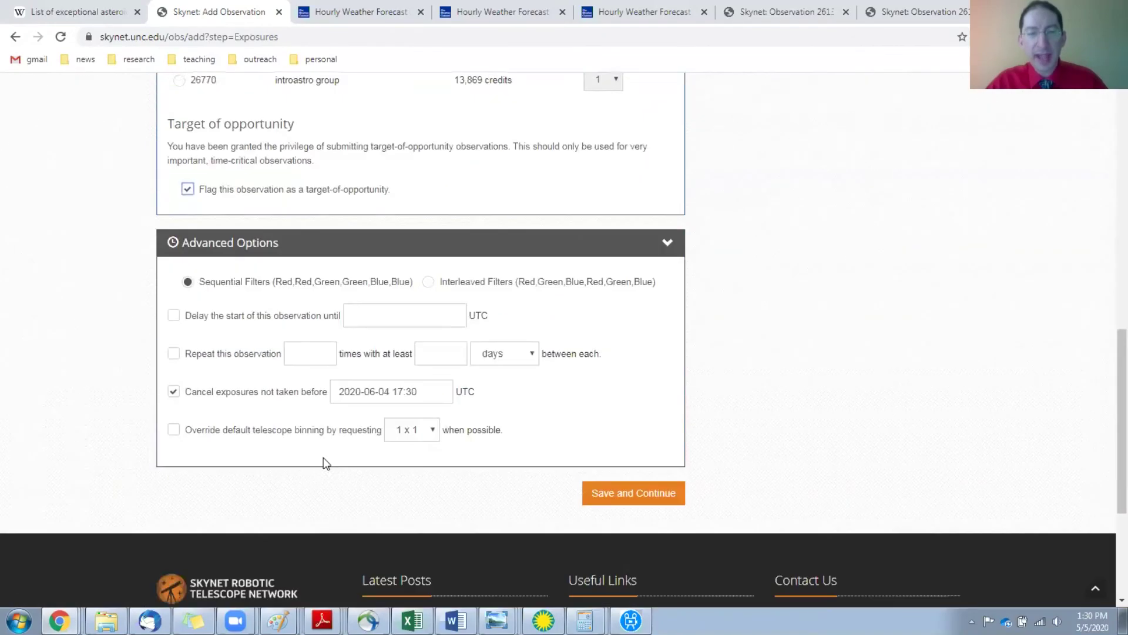
pyautogui.click(395, 305)
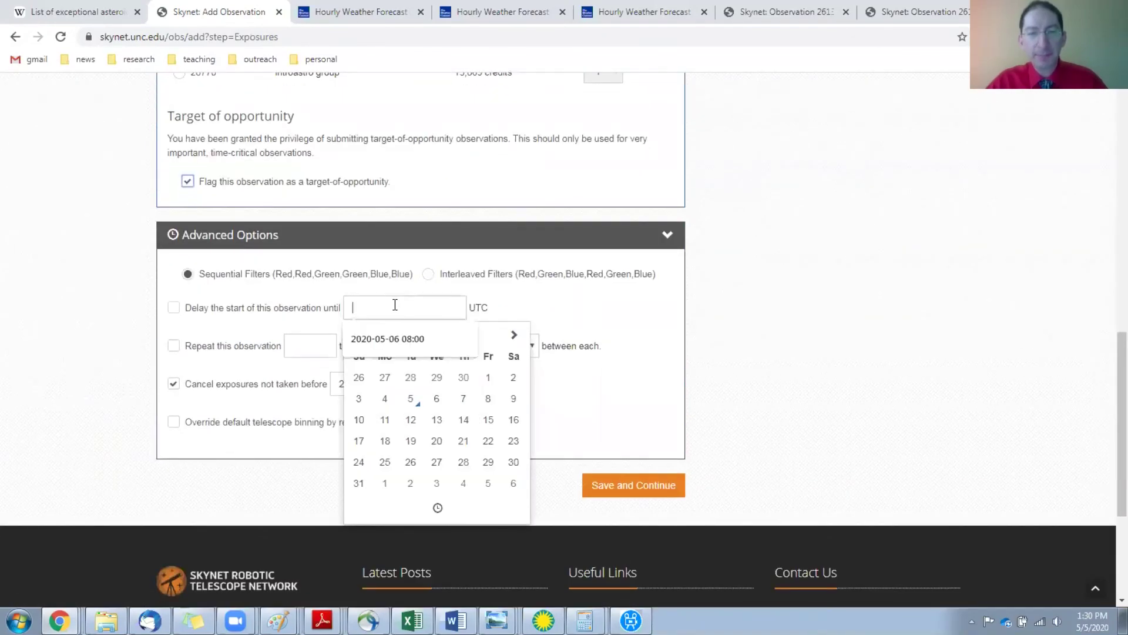
pyautogui.click(395, 341)
pyautogui.click(611, 318)
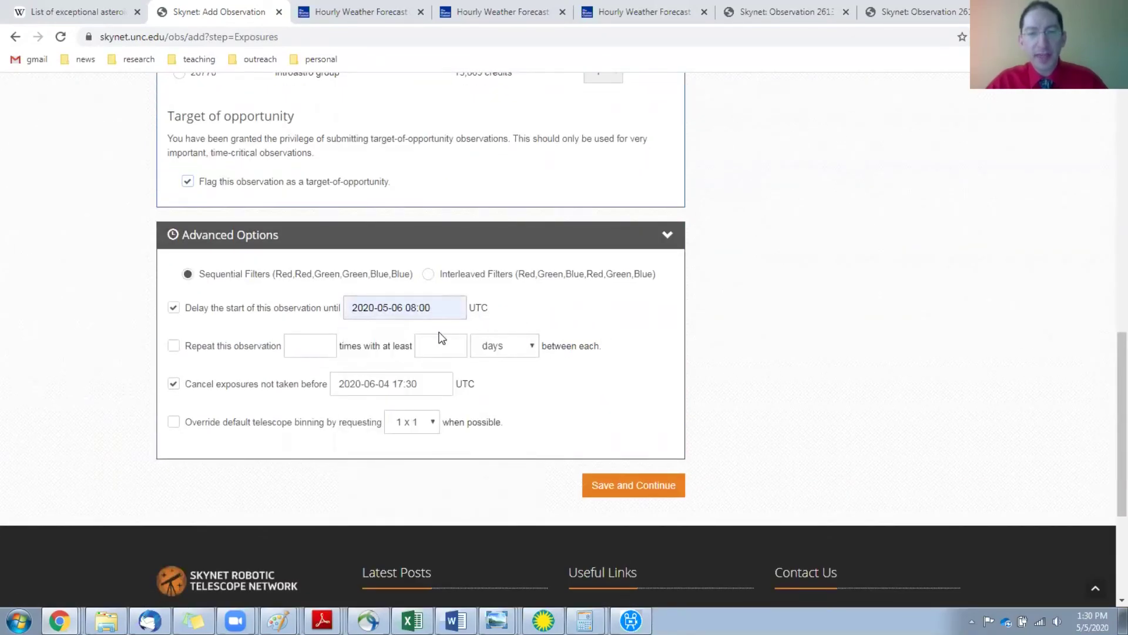
pyautogui.click(398, 384)
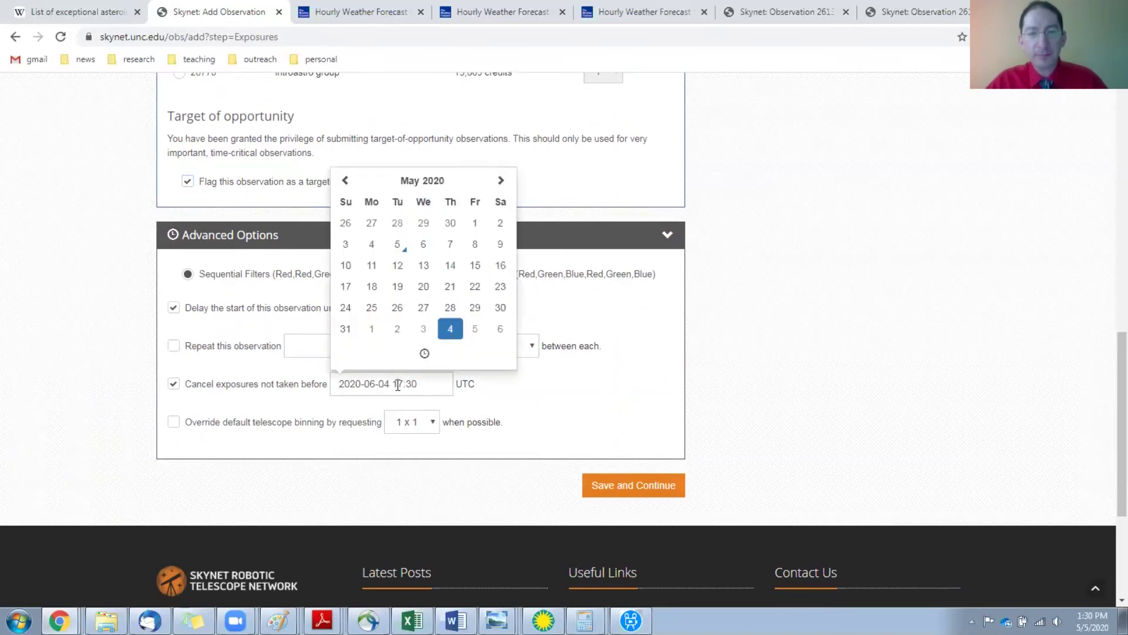
pyautogui.click(619, 335)
pyautogui.moveTo(439, 306); pyautogui.dragTo(332, 313)
pyautogui.hotkey('ctrl', 'c')
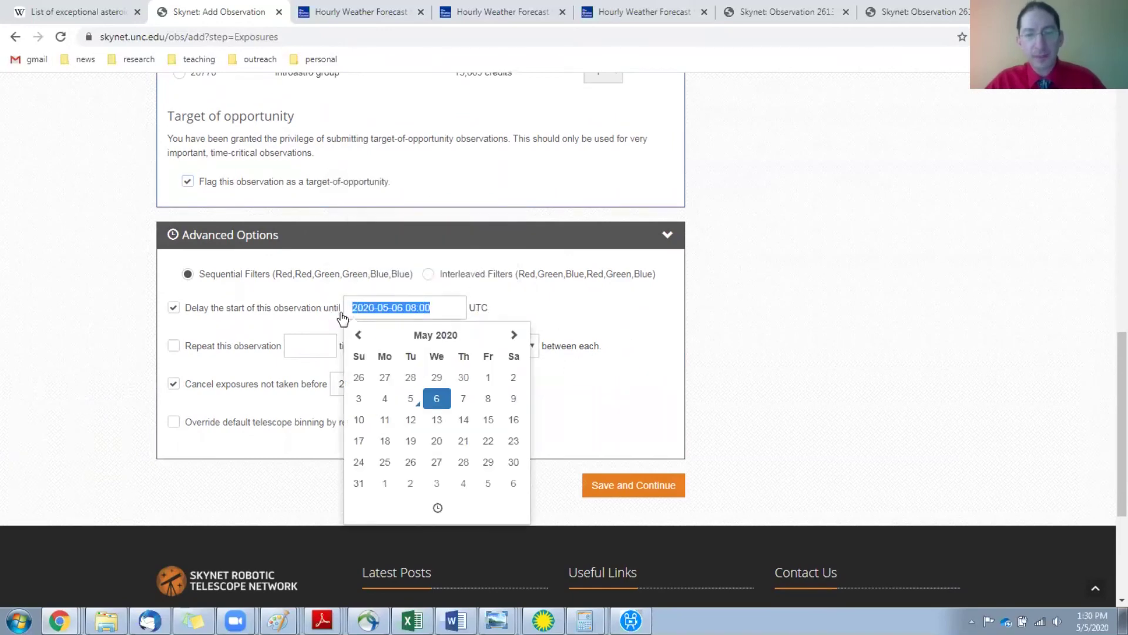
pyautogui.click(598, 383)
pyautogui.click(397, 385)
pyautogui.moveTo(429, 385); pyautogui.dragTo(323, 391)
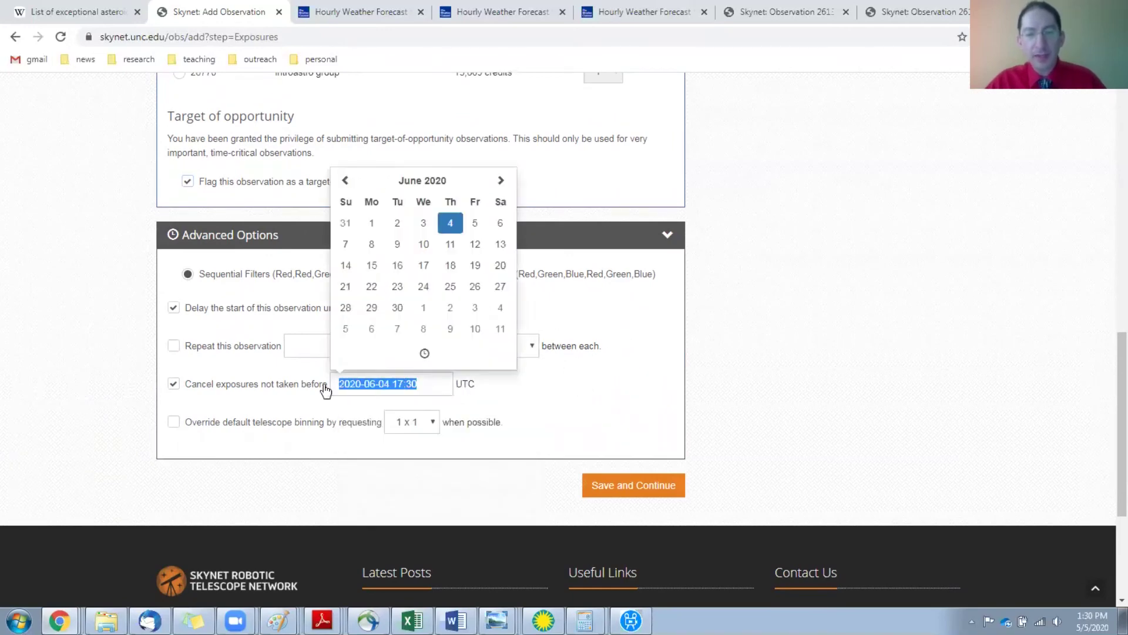
pyautogui.hotkey('ctrl', 'v')
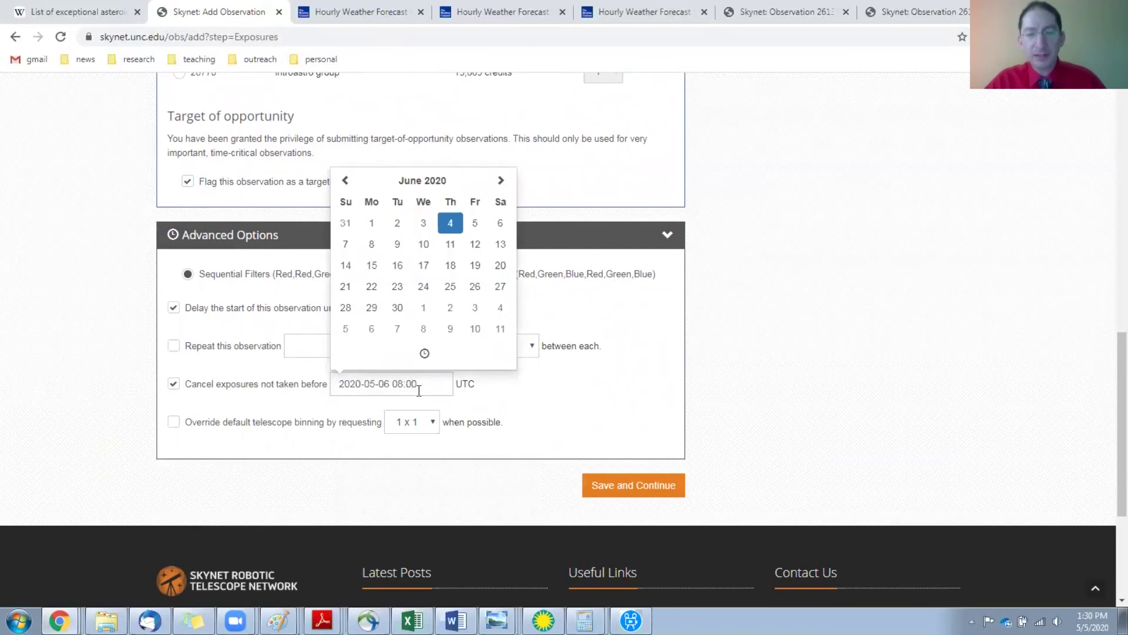
pyautogui.press('Left')
pyautogui.press('BackSpace')
pyautogui.write('1')
pyautogui.click(548, 395)
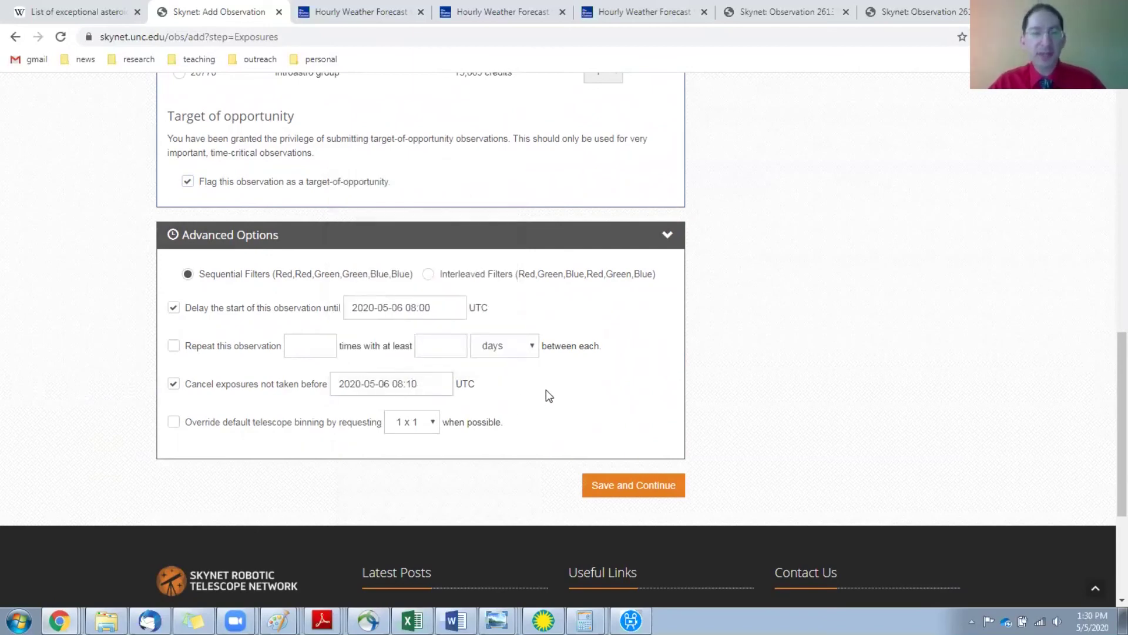
# Save the exposure settings and submit the PROMPT-USASK observation as 5056632
pyautogui.click(618, 485)
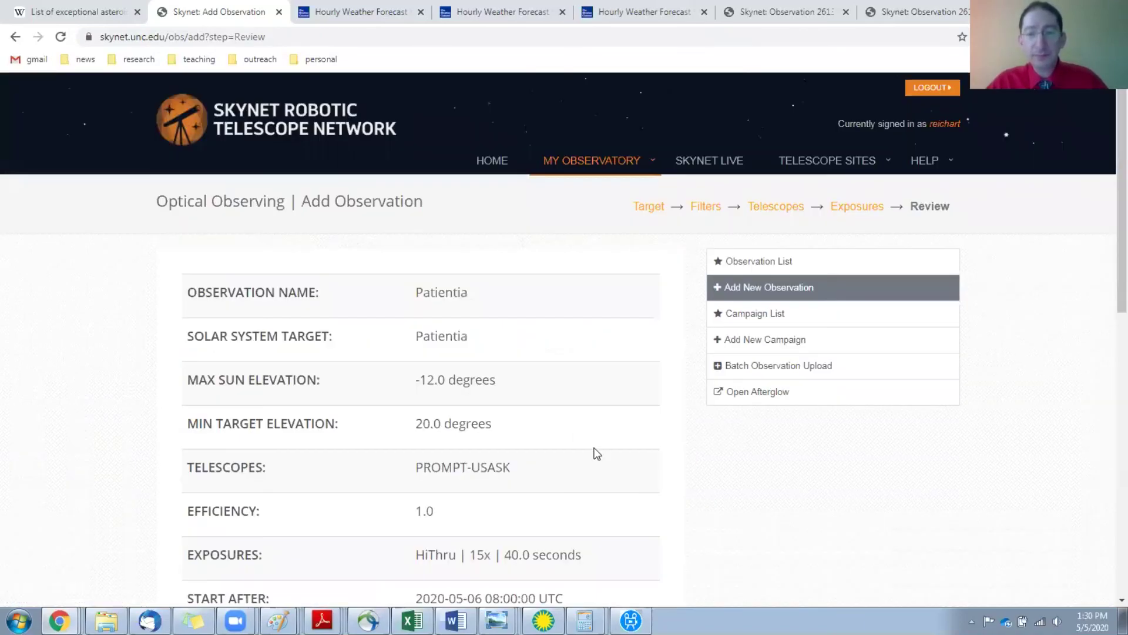
pyautogui.scroll(-10, 587, 441)
pyautogui.click(657, 233)
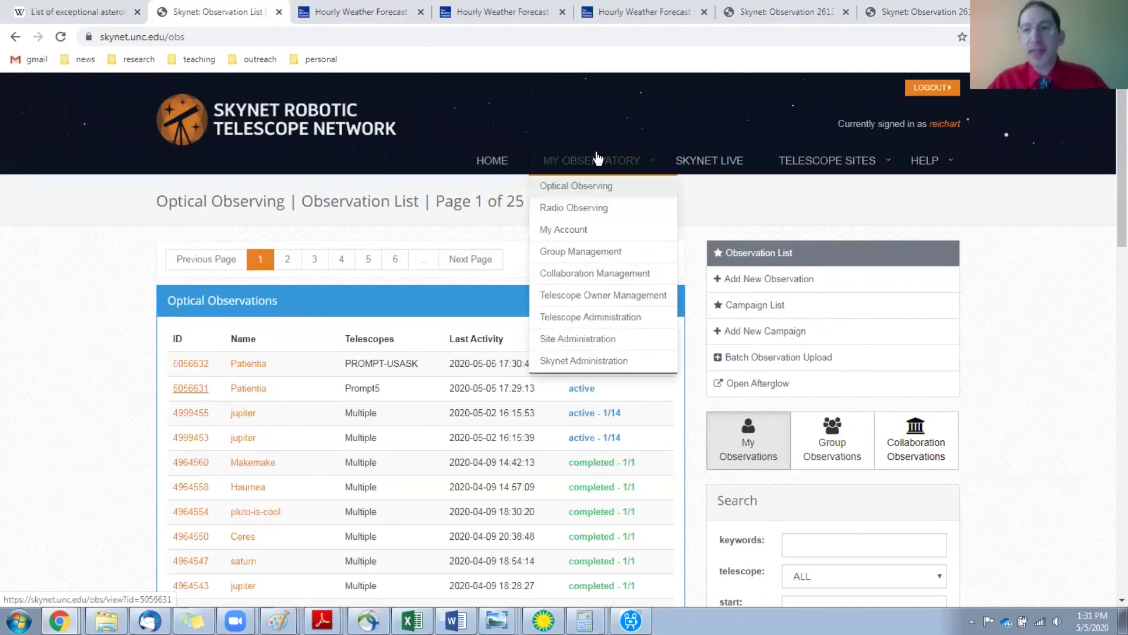
# Review the Prompt5 exposure list of past Nemausa observation 2613316
pyautogui.click(766, 19)
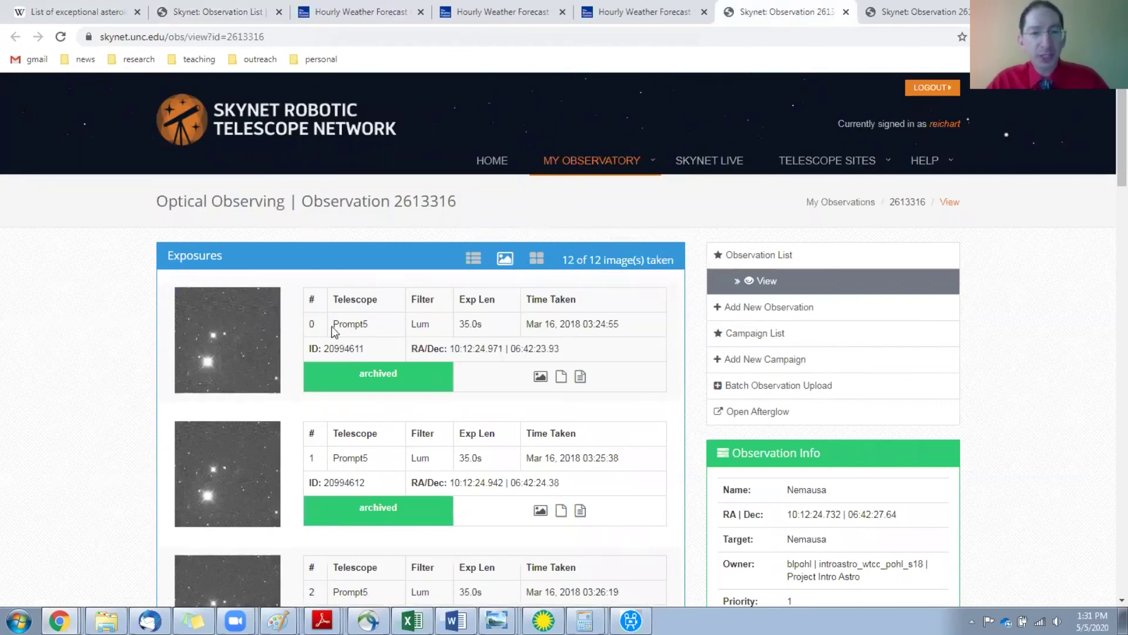
pyautogui.scroll(-12, 458, 339)
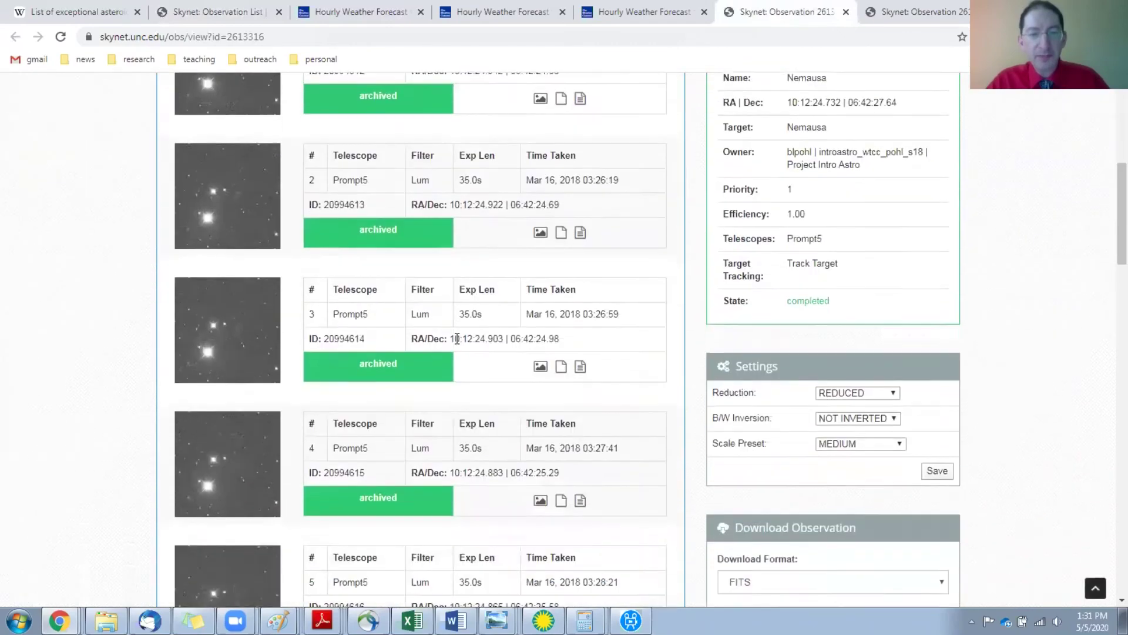
pyautogui.scroll(13, 459, 344)
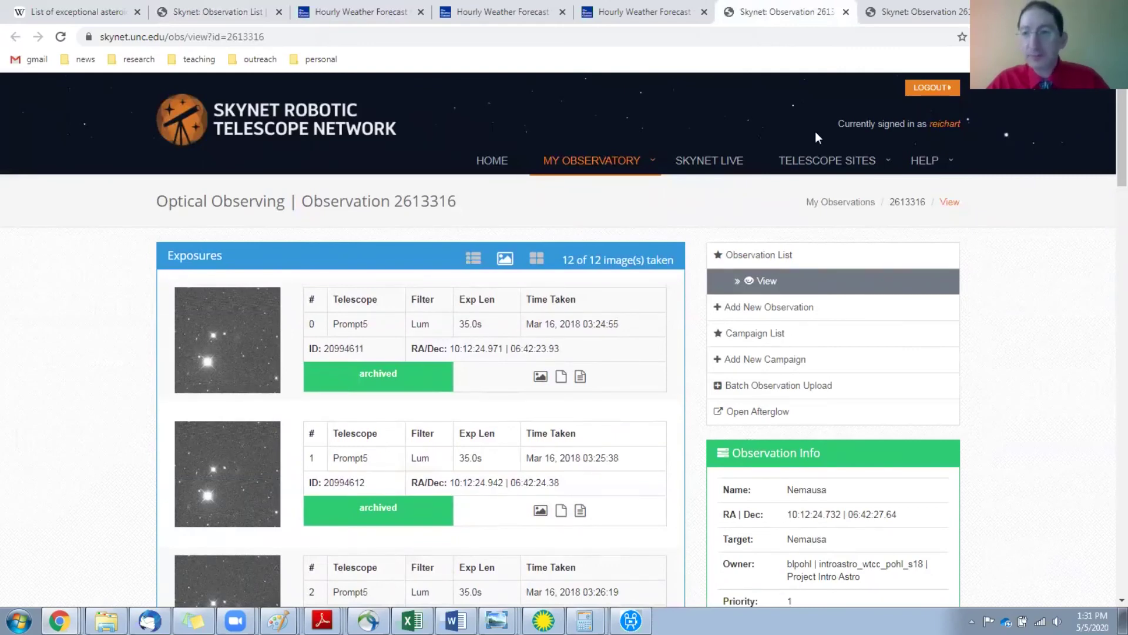
# Compare Time Taken values between observations 2613316 and 2613317, ending on DSO-14's 40-second Lum exposures
pyautogui.click(899, 18)
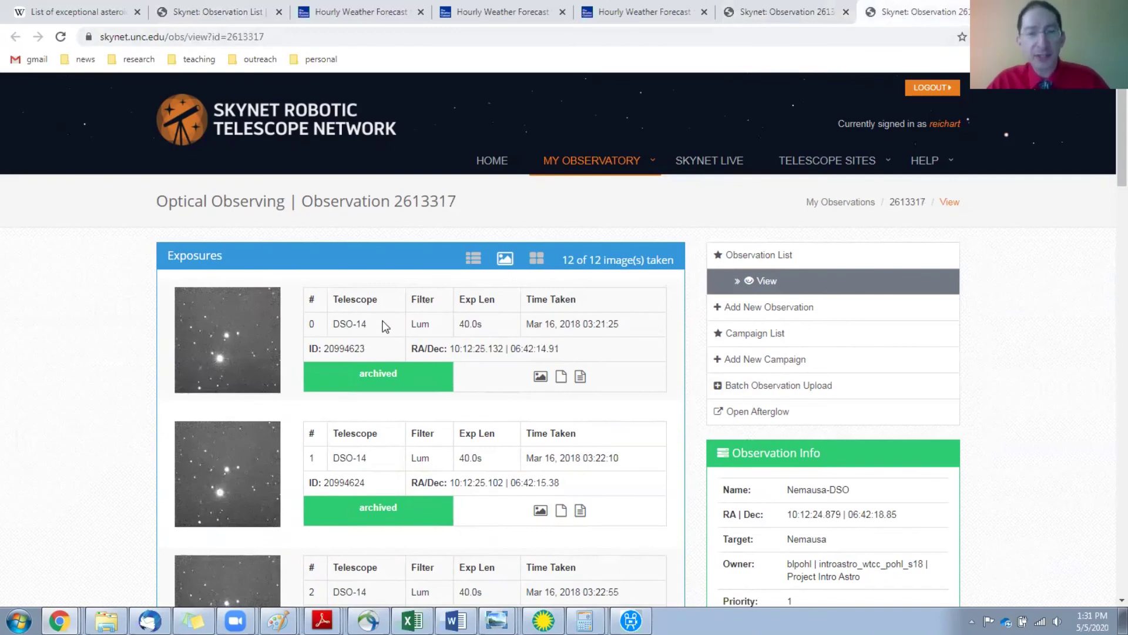
pyautogui.click(764, 14)
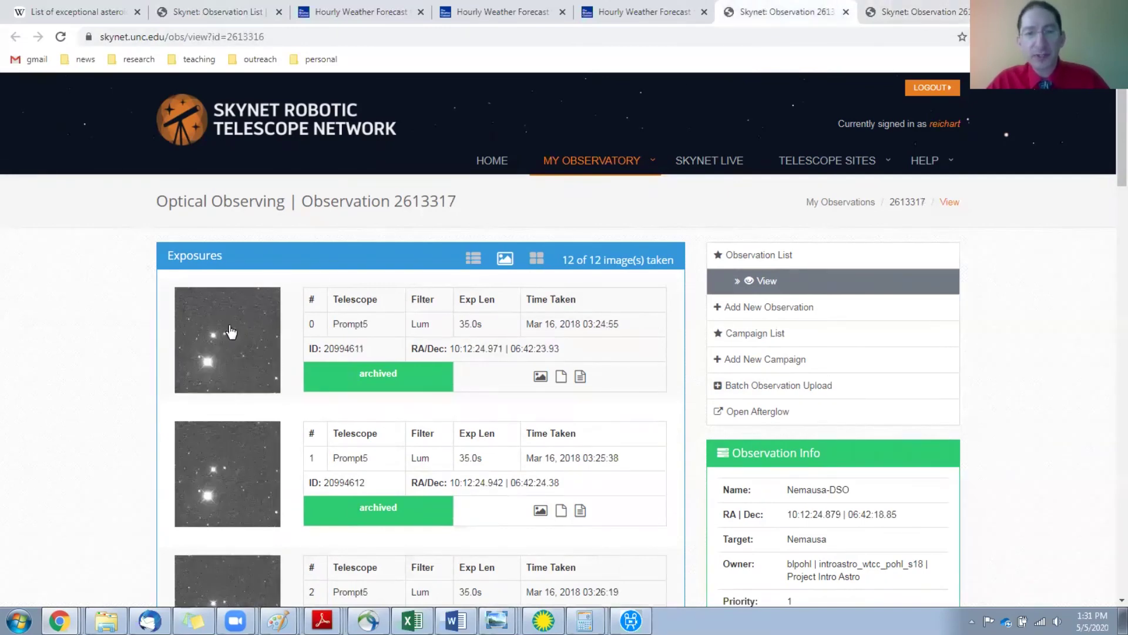
pyautogui.click(898, 14)
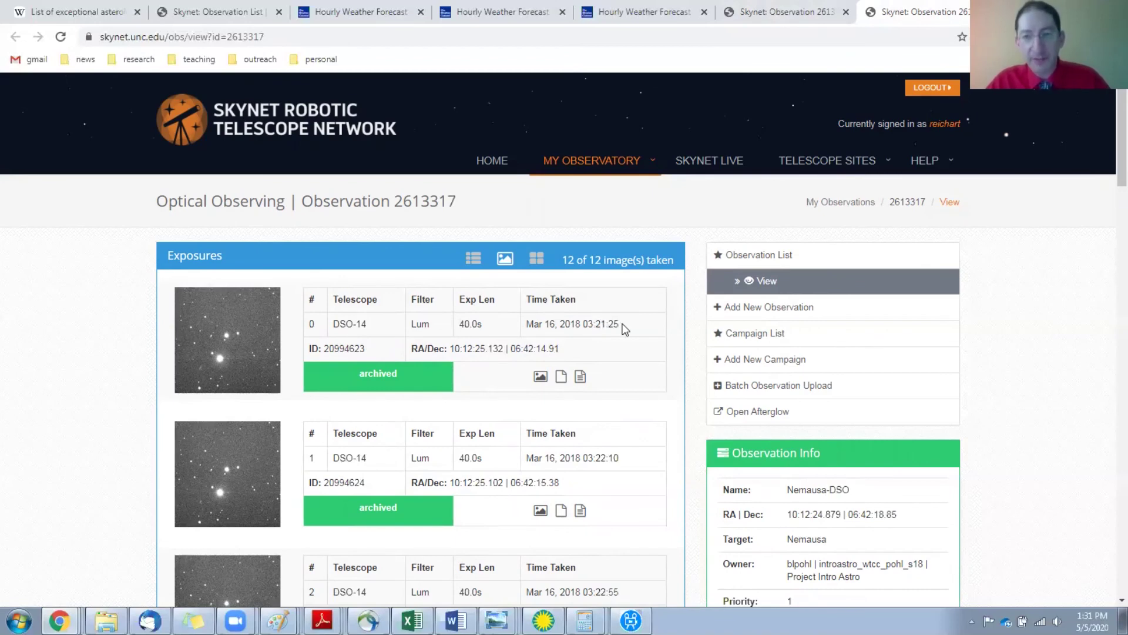
pyautogui.click(785, 14)
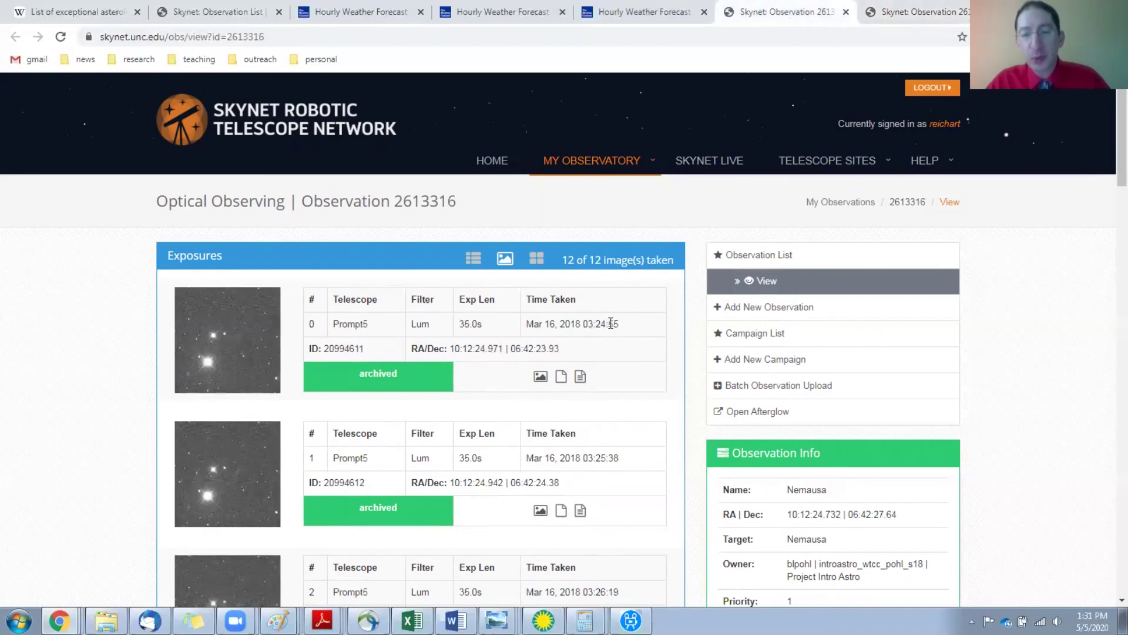
pyautogui.click(931, 18)
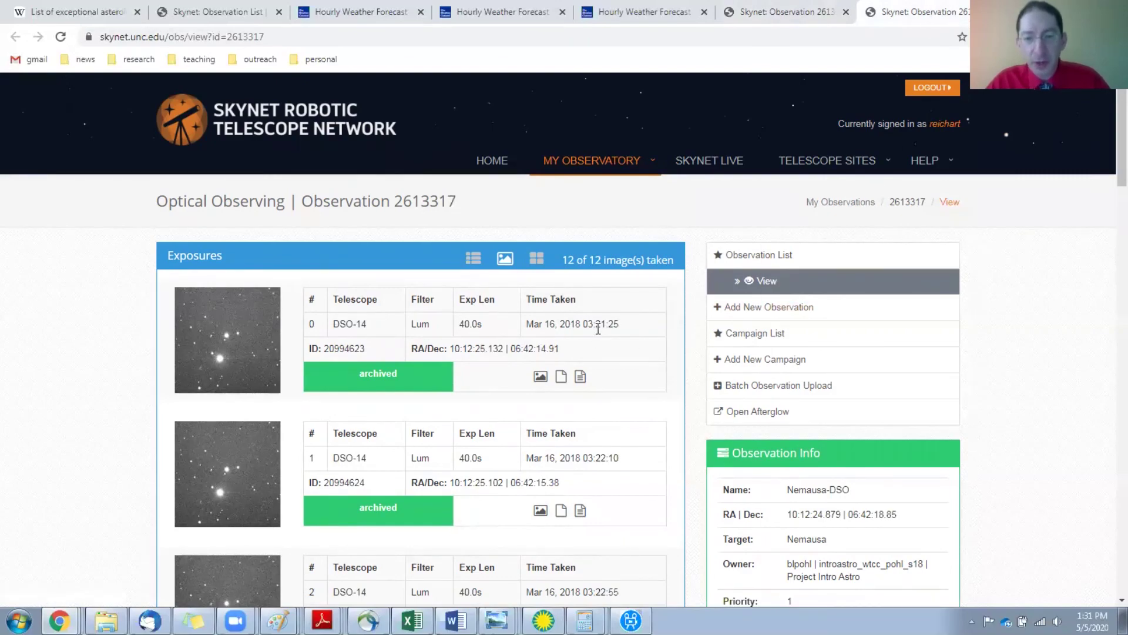
pyautogui.scroll(-7, 599, 329)
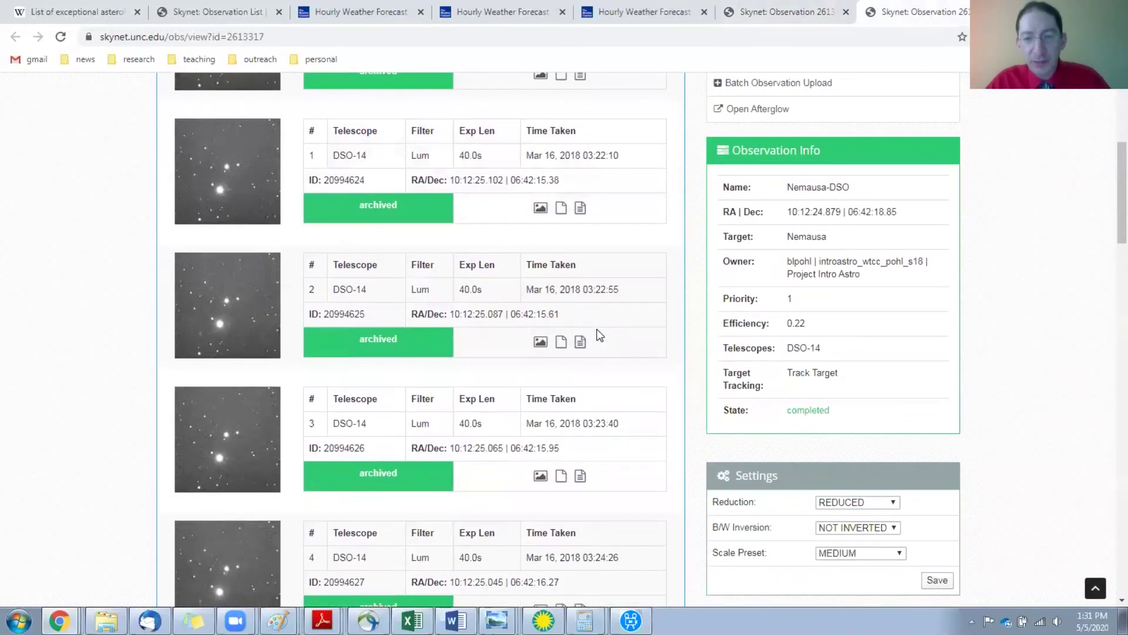
pyautogui.scroll(-2, 598, 333)
pyautogui.scroll(-1, 598, 330)
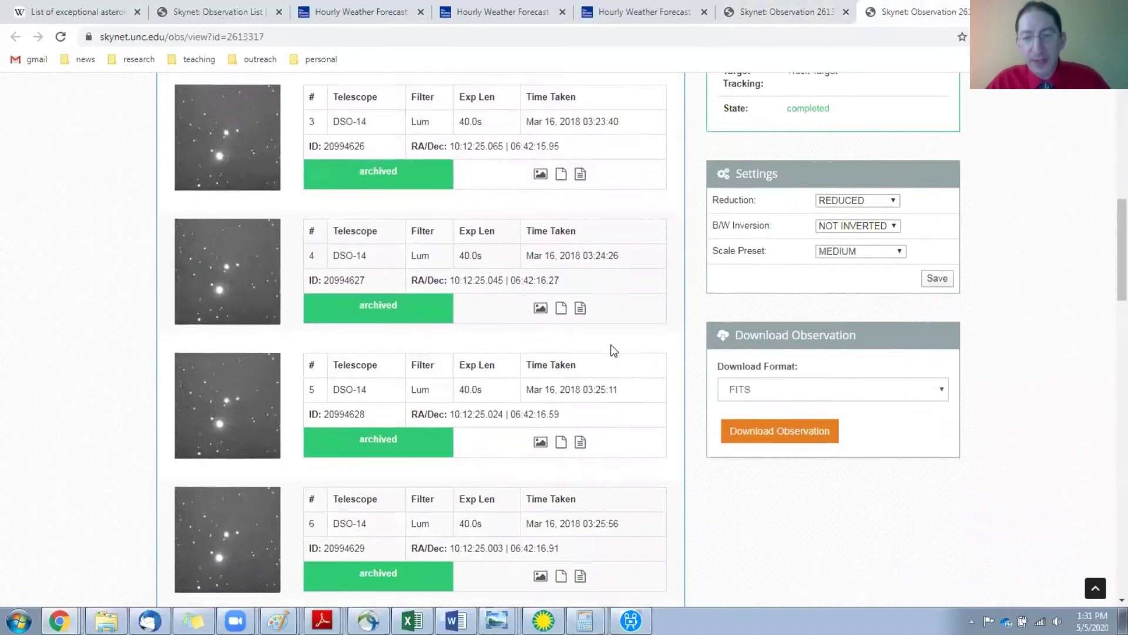
# Highlight DSO-14 exposure 5's 03:25:11 time, then return to observation 2613316's 35-second Prompt5 exposures
pyautogui.moveTo(619, 389); pyautogui.dragTo(582, 390)
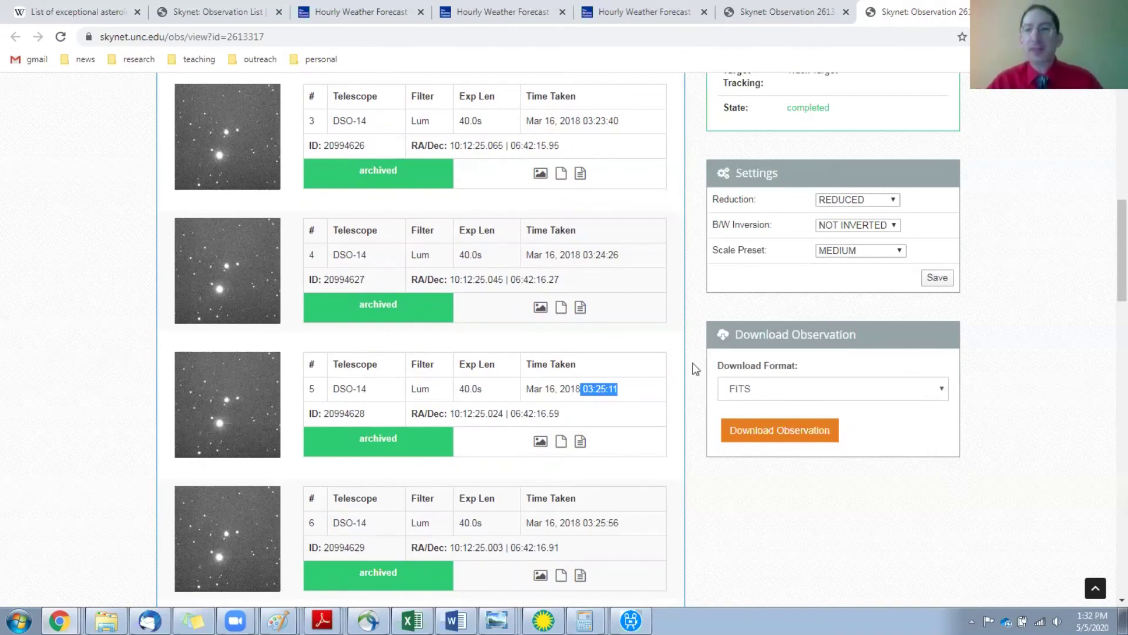
pyautogui.click(761, 6)
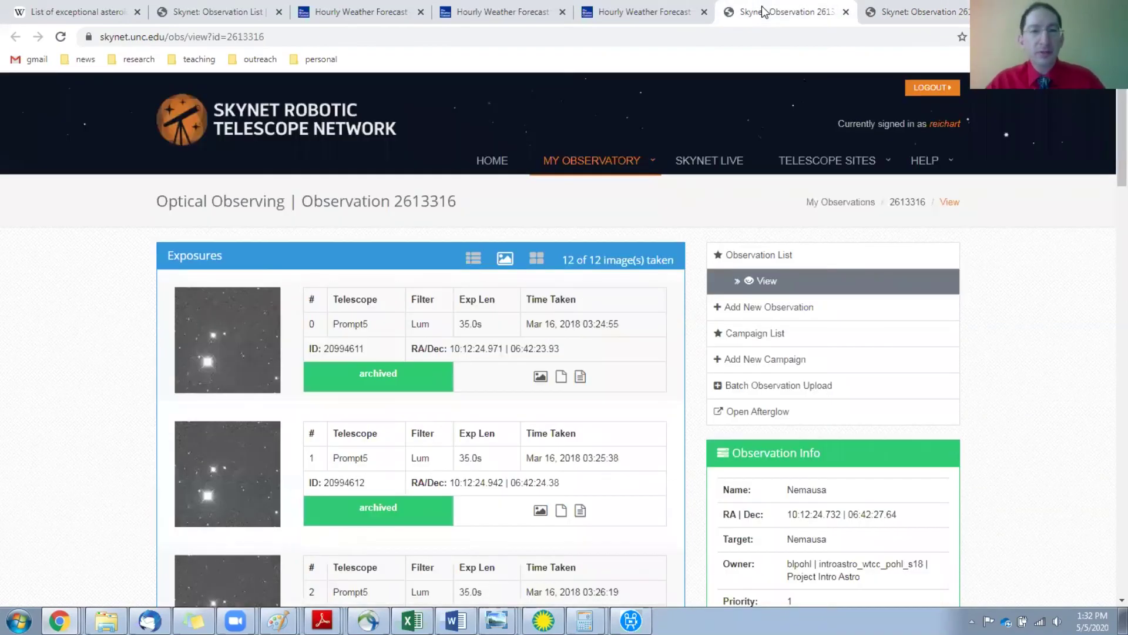
pyautogui.moveTo(646, 165)
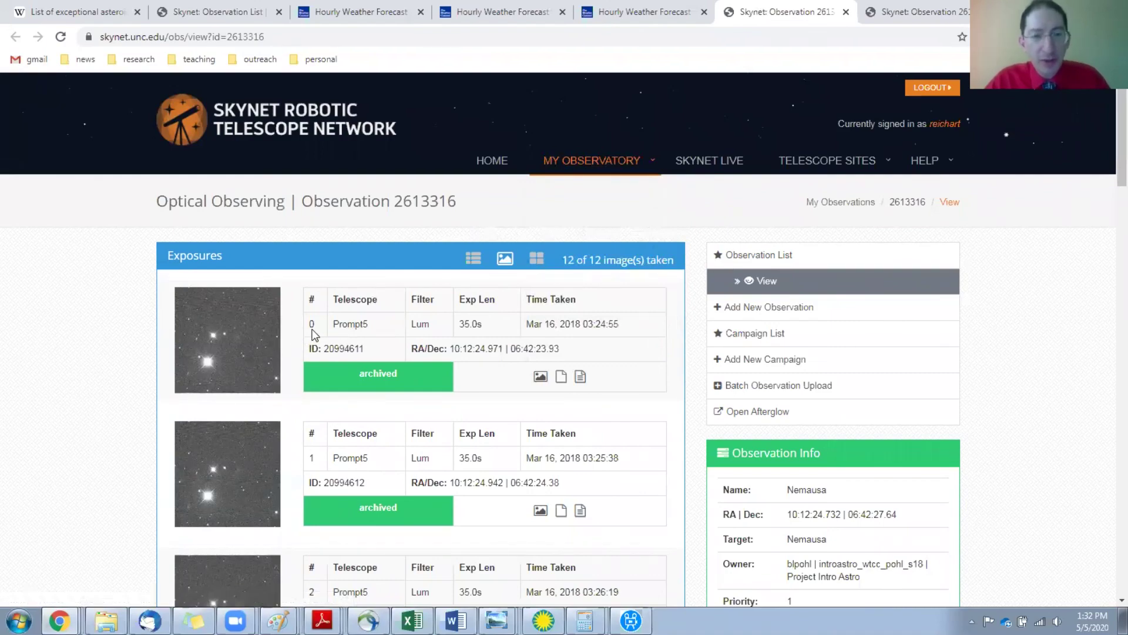
pyautogui.click(943, 15)
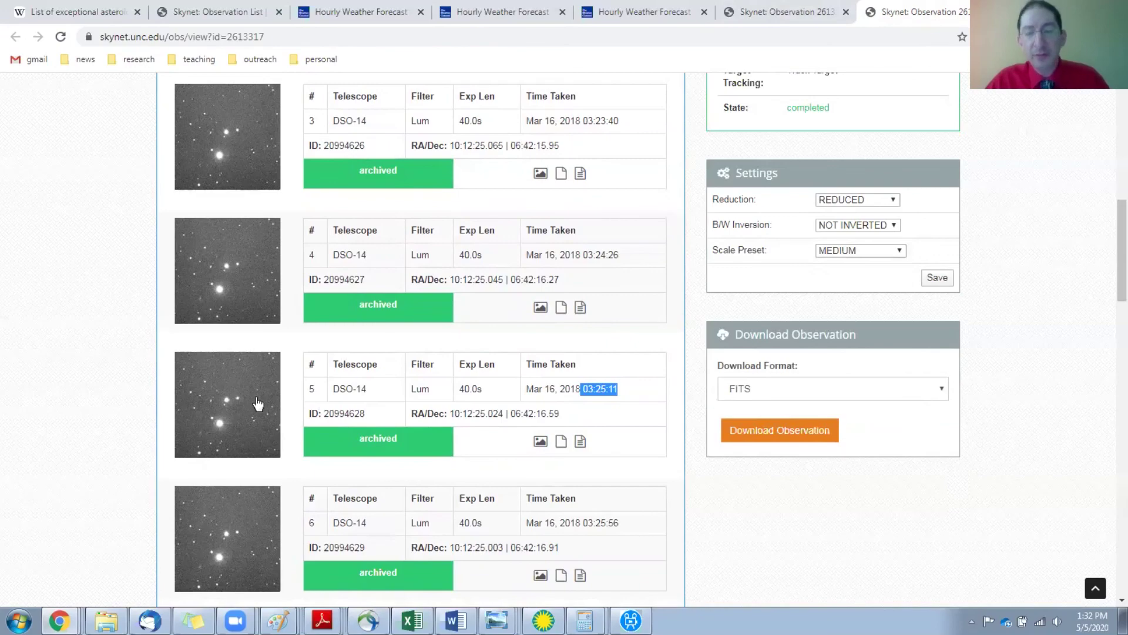
pyautogui.click(797, 13)
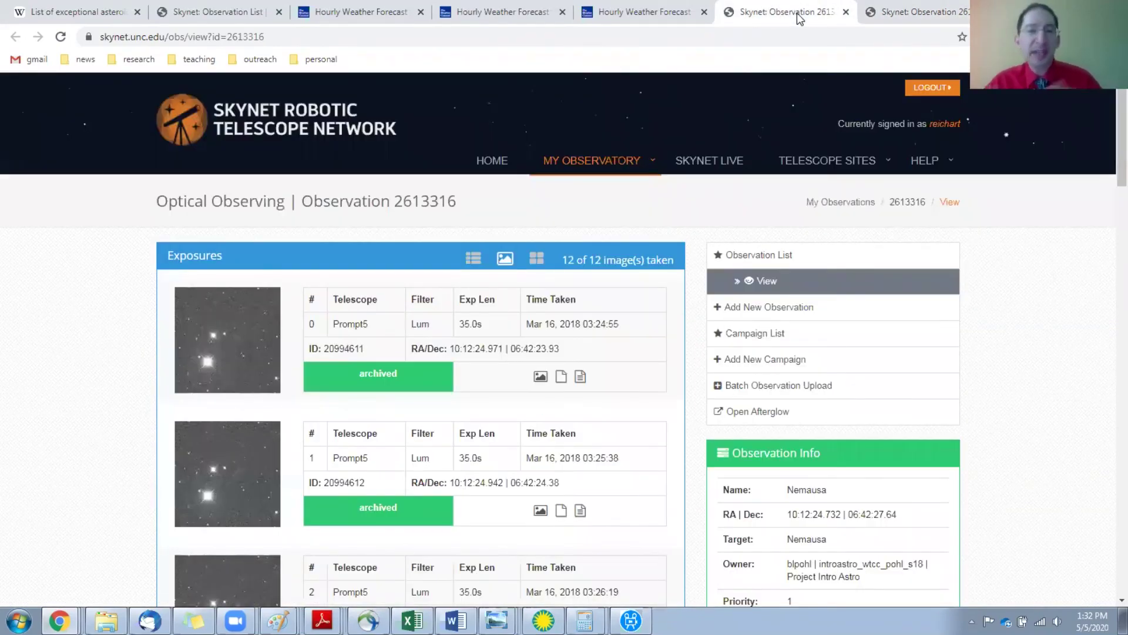